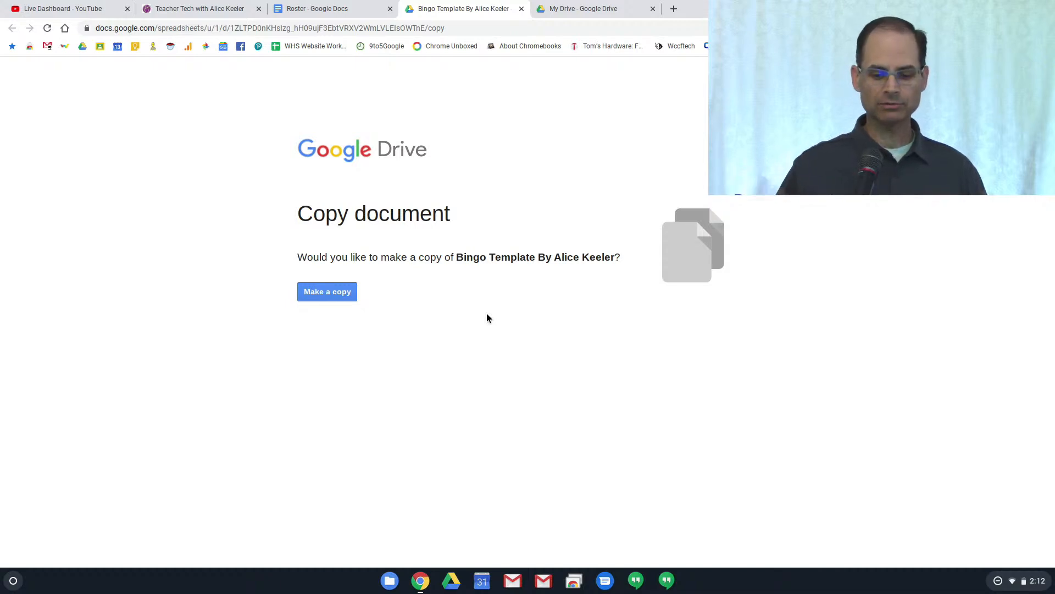
Make a copy of the Bingo Template and open the copied spreadsheet
click(341, 295)
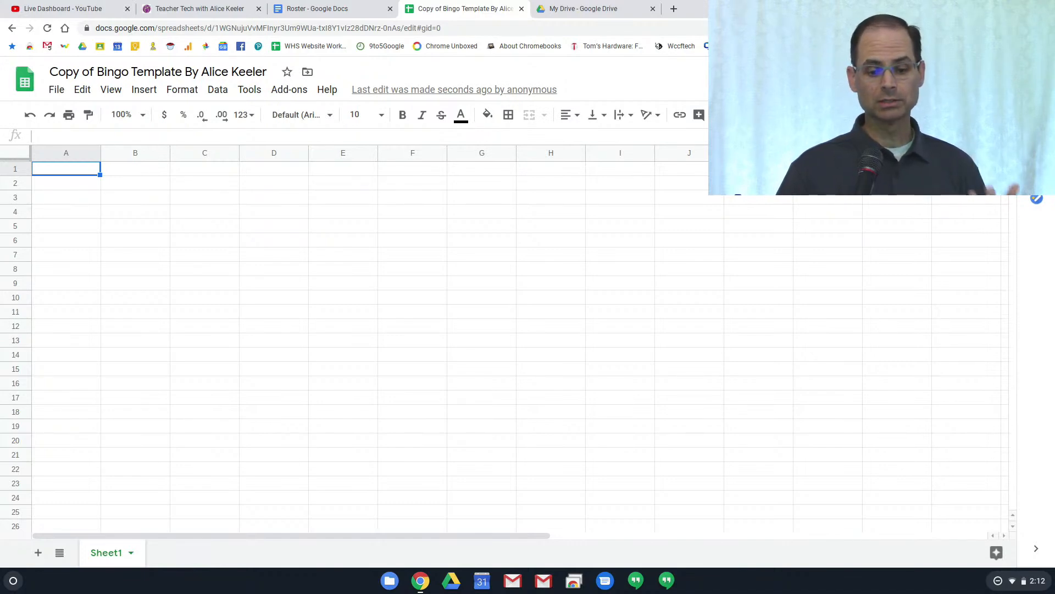
click(295, 90)
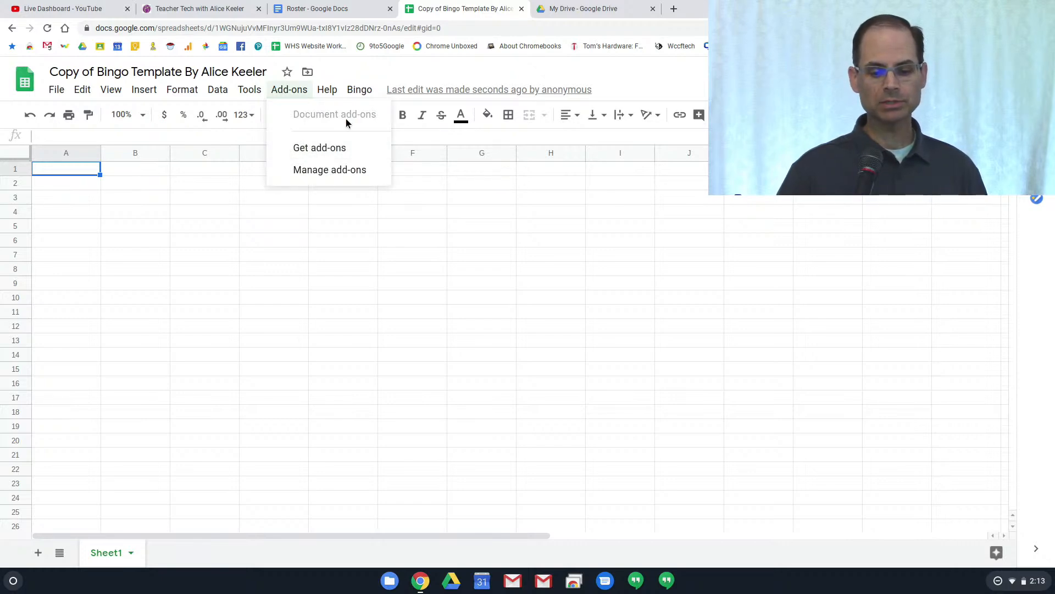
Browse the add-on commands and run setUp from the Bingo menu
click(371, 69)
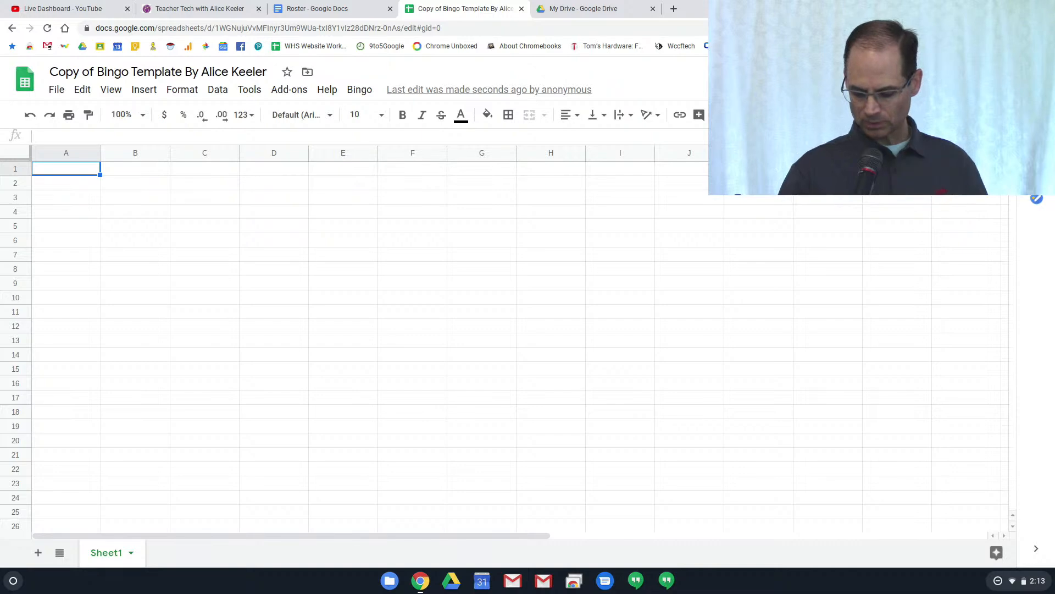
click(292, 90)
mouse_move(327, 89)
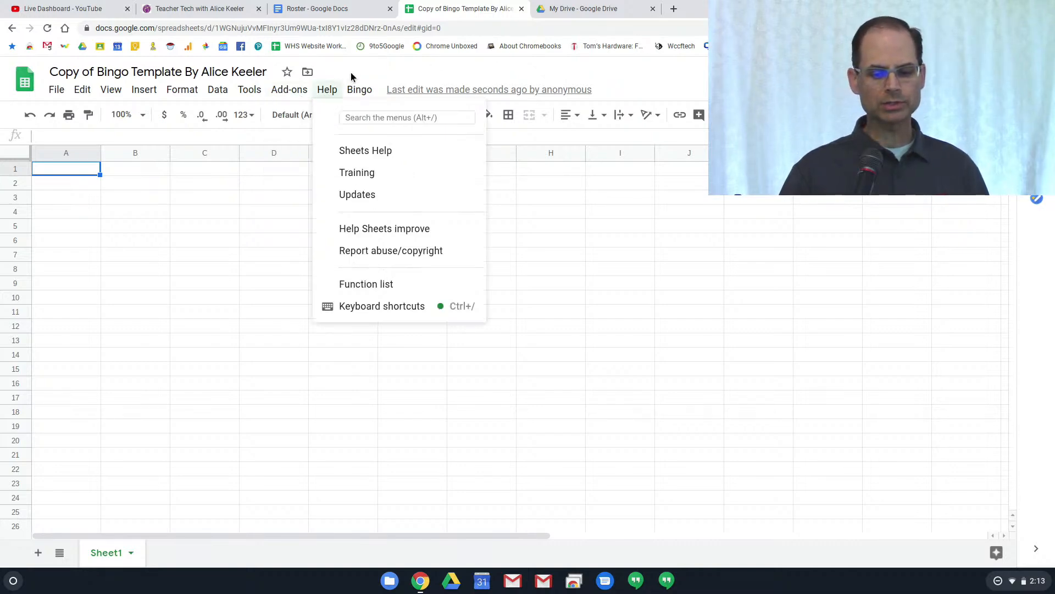
mouse_move(362, 90)
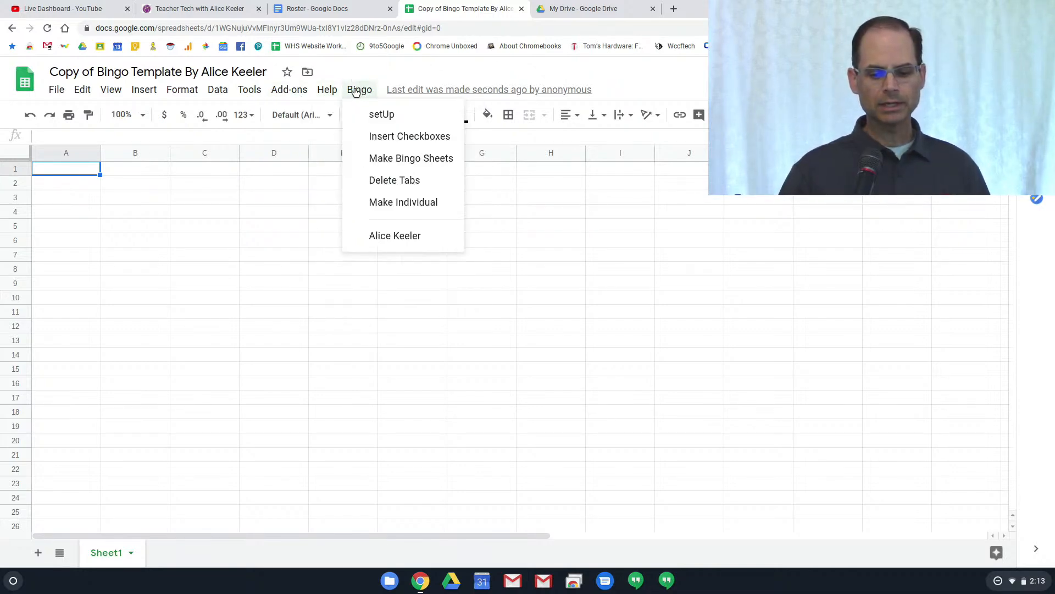
click(407, 115)
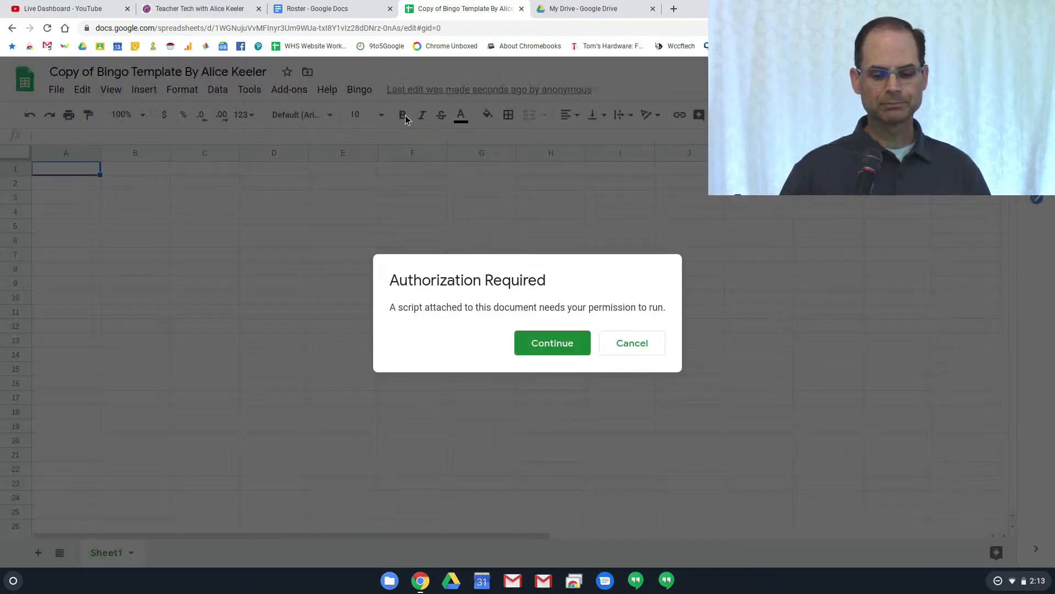
Authorize the Bingo script with your account, proceeding past the unverified-app warning and allowing access
click(525, 345)
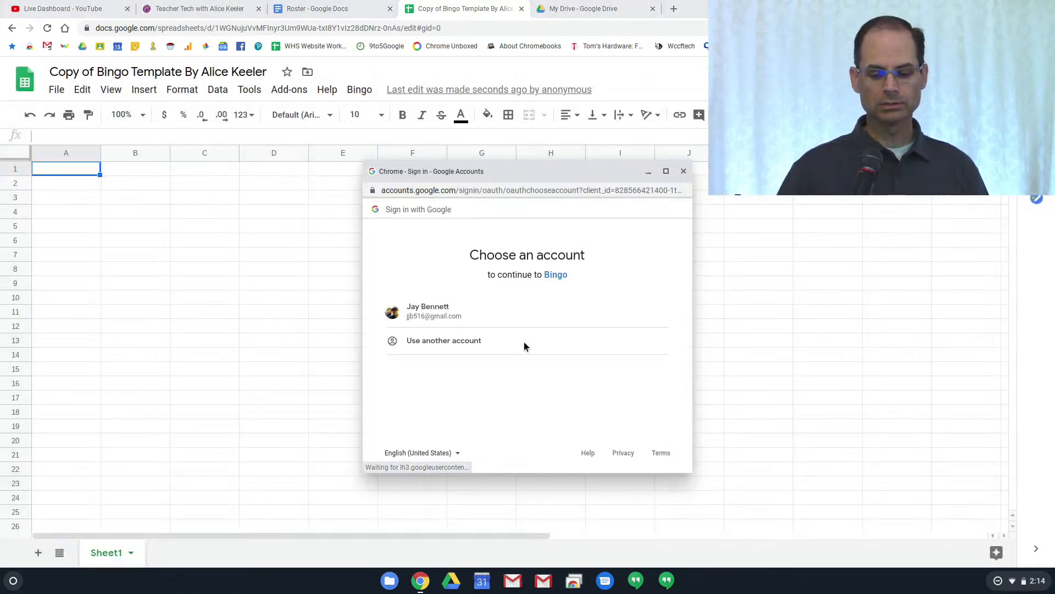
click(456, 311)
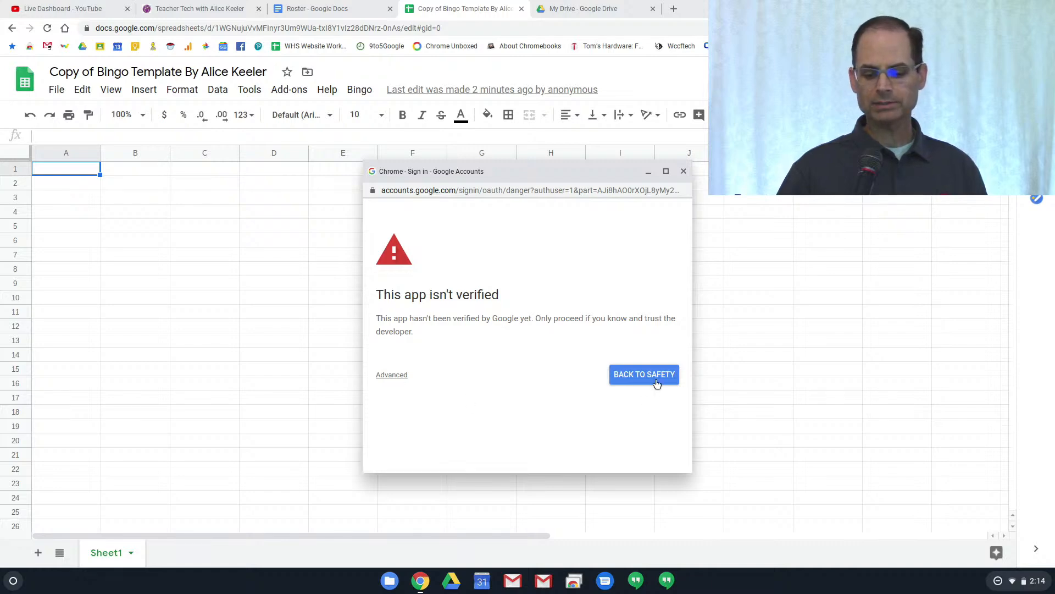
click(397, 378)
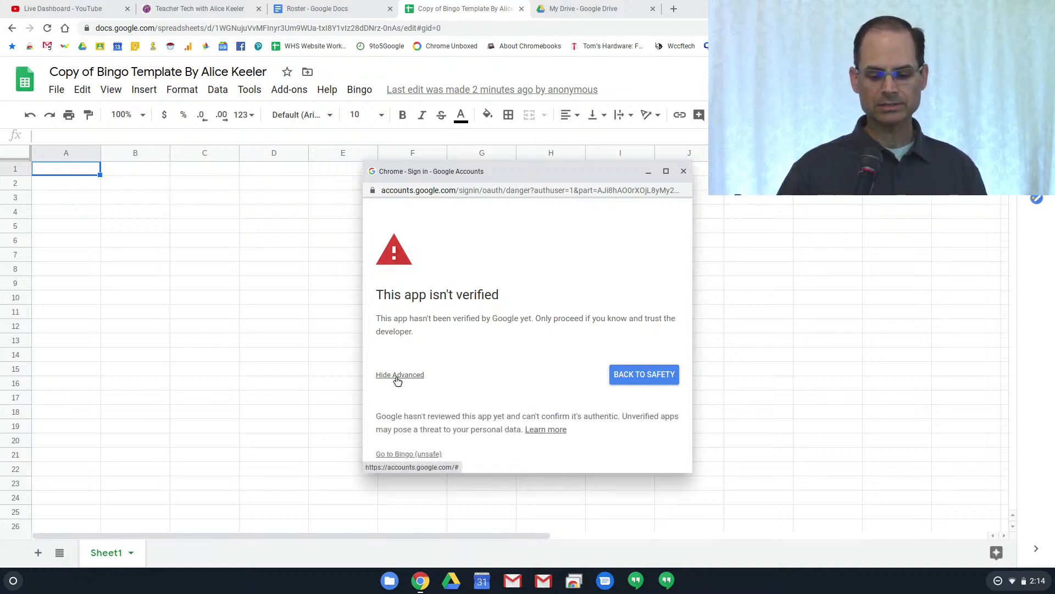
scroll(458, 377, down, 1)
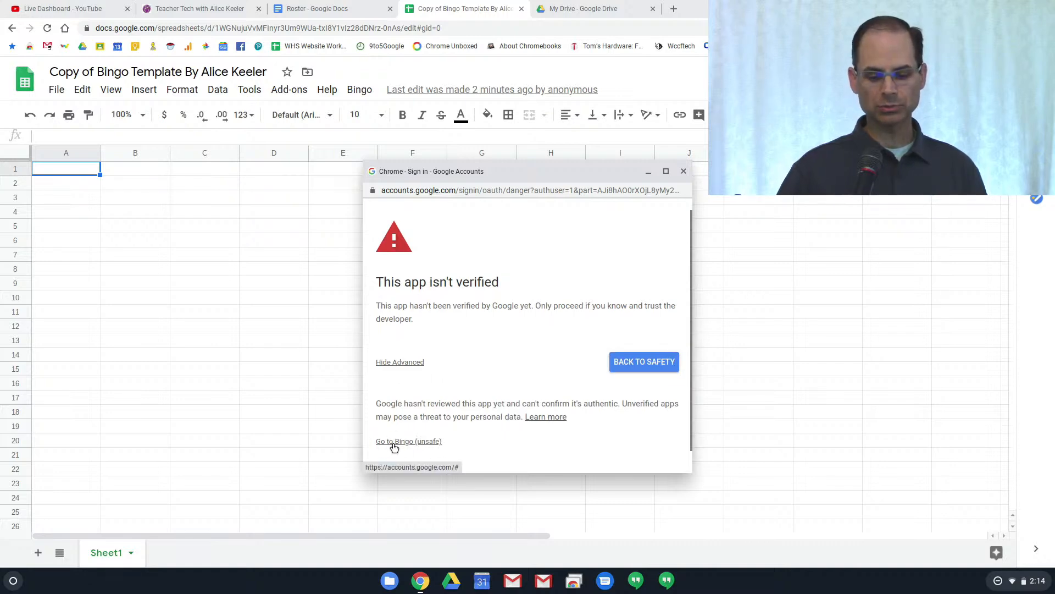
click(411, 441)
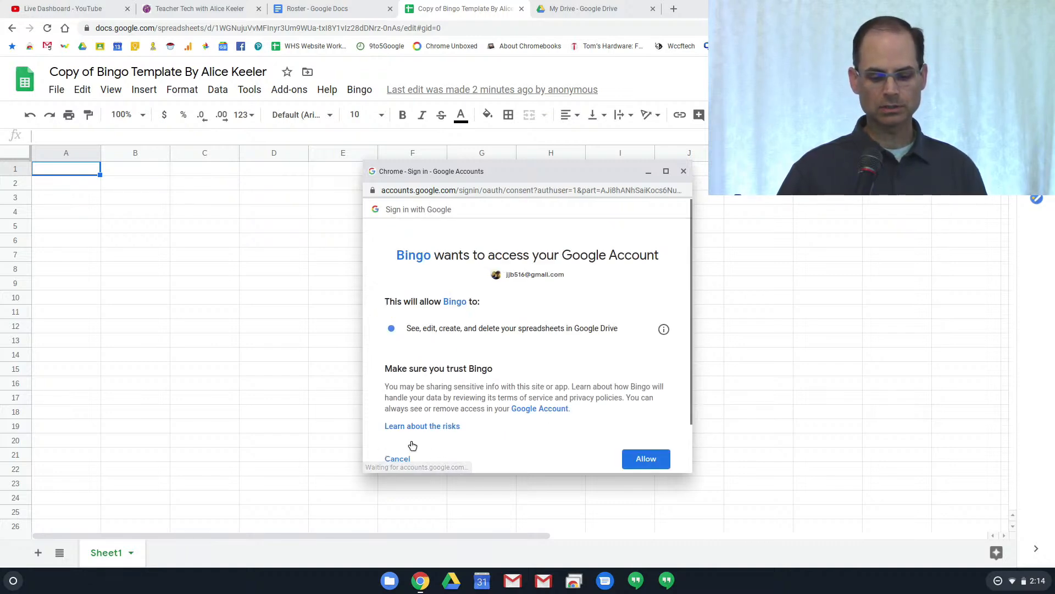
click(638, 460)
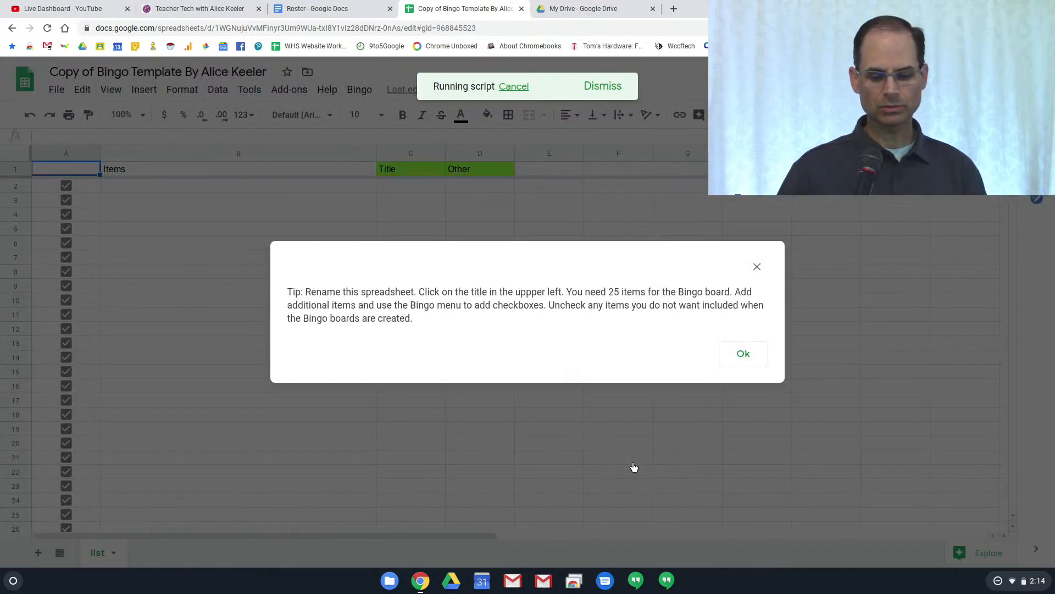
Dismiss the setup tip and select cell B2 on the list sheet
click(743, 353)
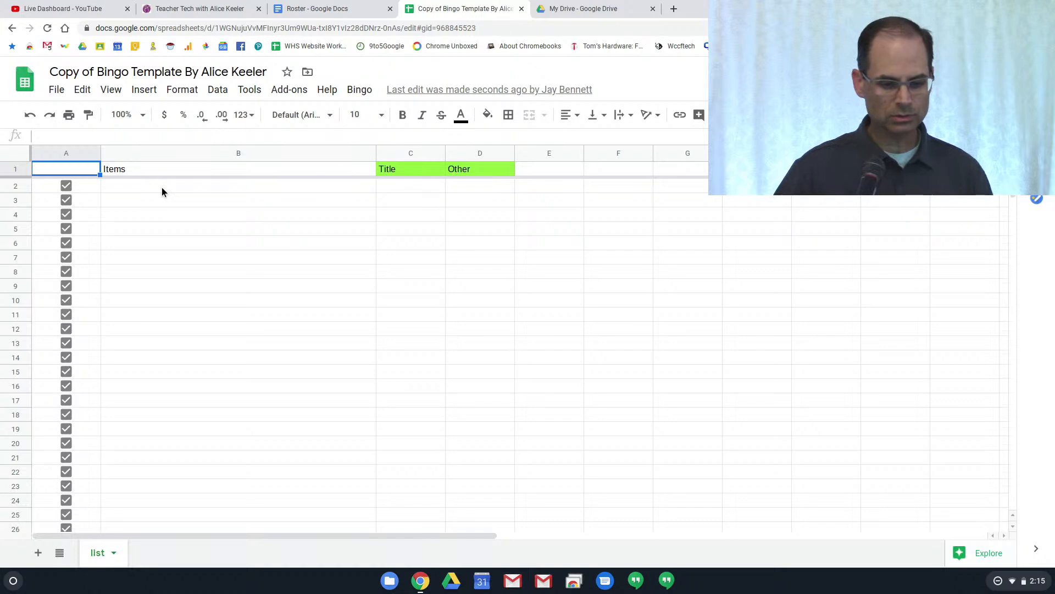
click(162, 189)
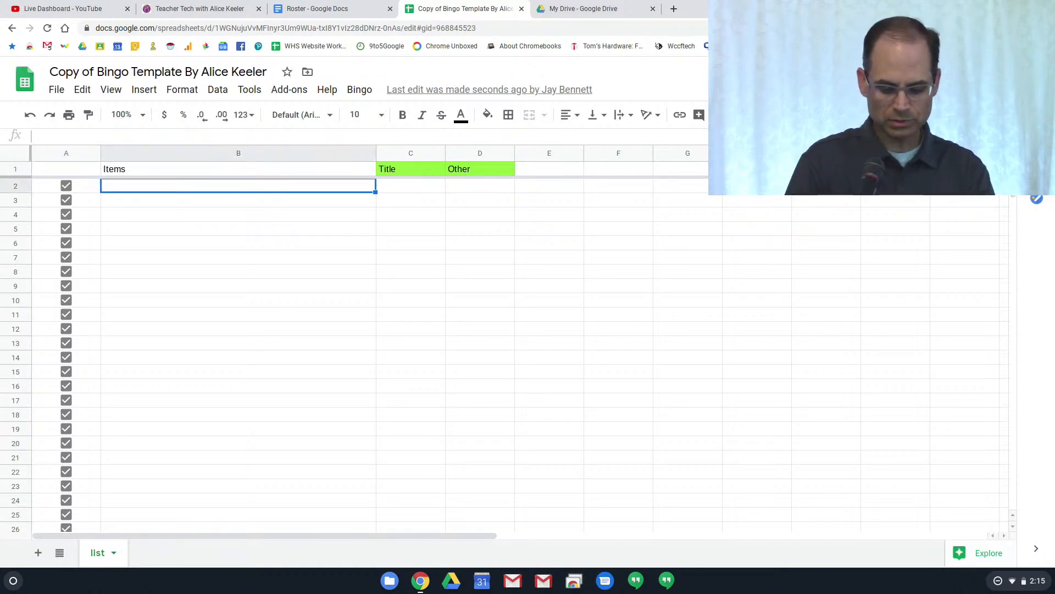
Enter Bannana, apple, pear and blueberry in B2:B5 of the Items column
text(Bannana)
key(Return)
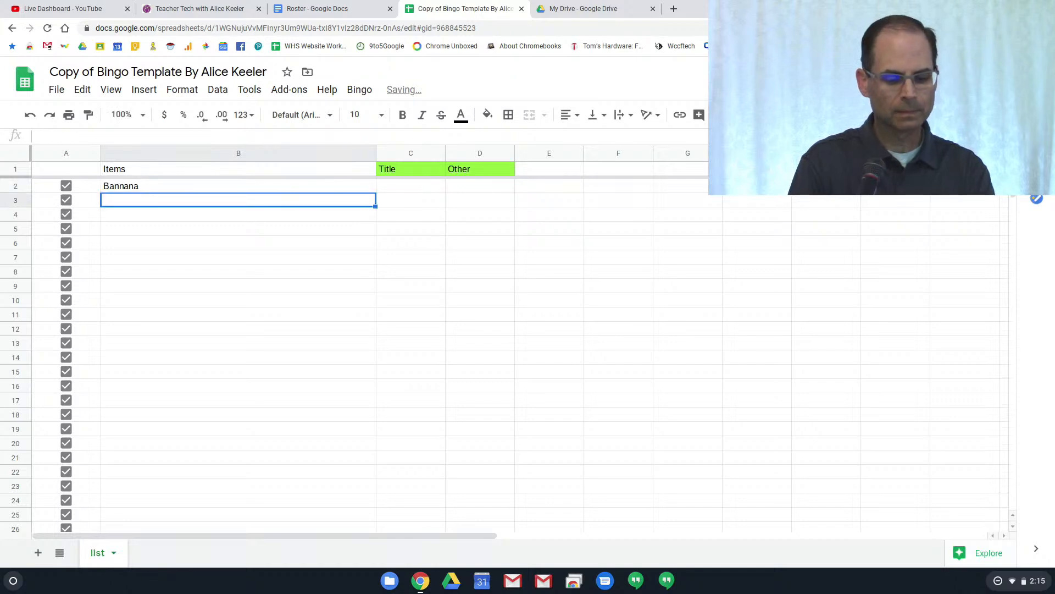
text(apple)
key(Return)
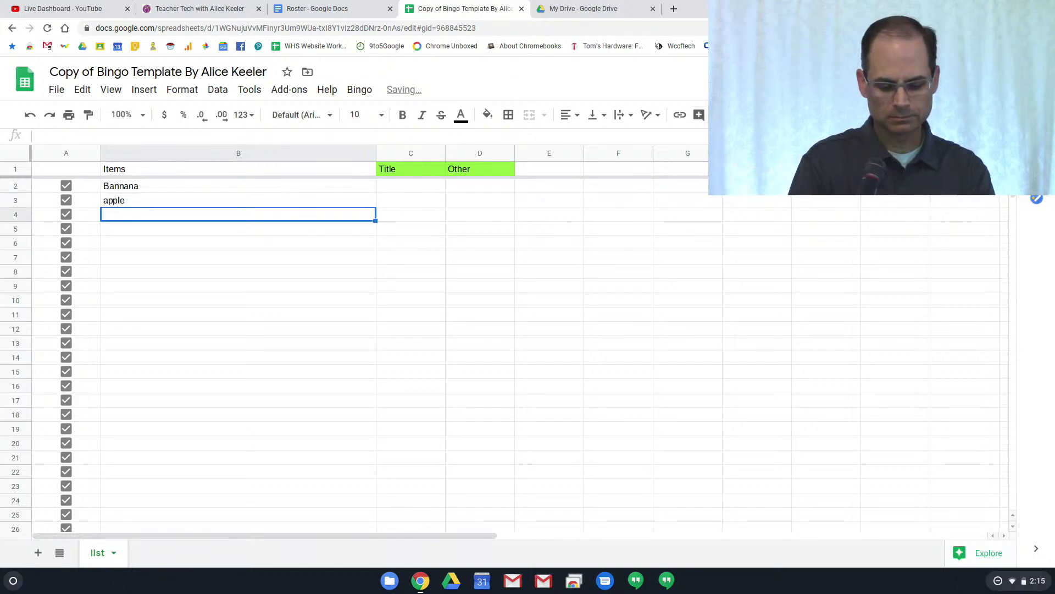
text(pear)
key(Return)
text(blueberry)
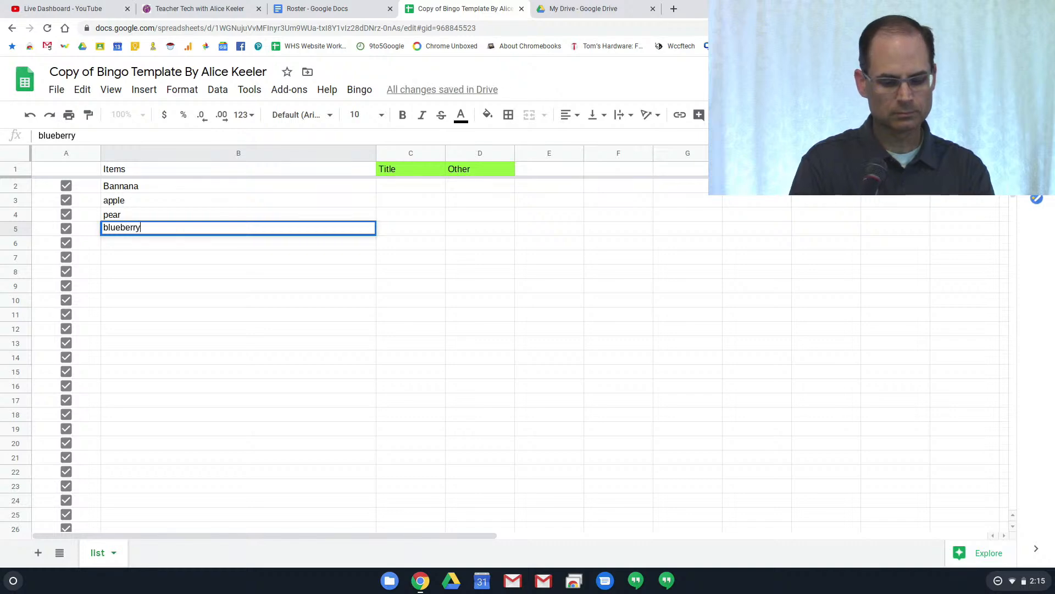
key(Return)
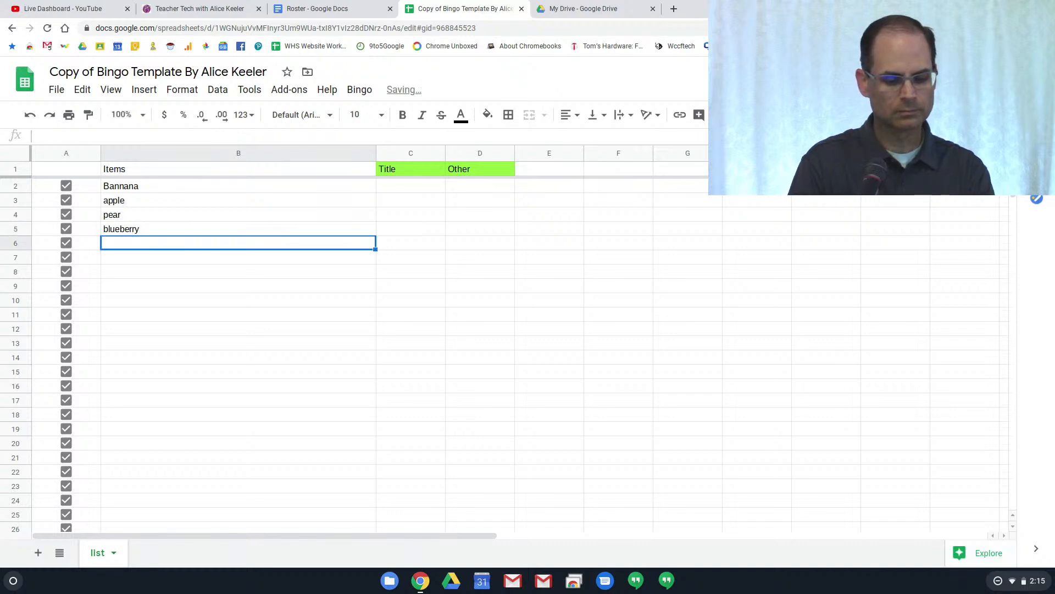
Add Apricot, mellon and raspberries in B6:B8 to finish the fruit list
text(Apricot)
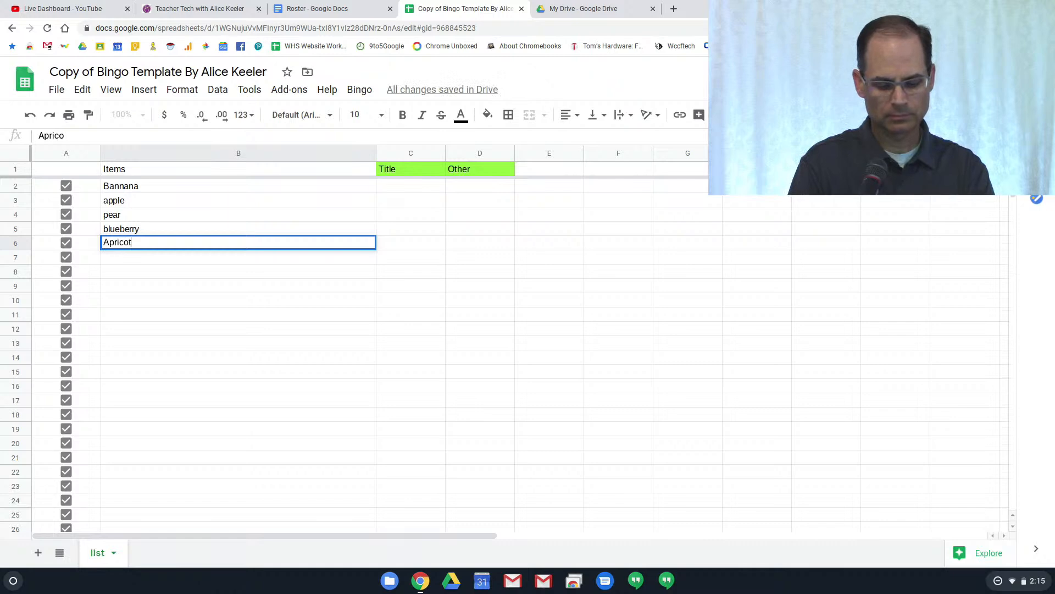
key(Return)
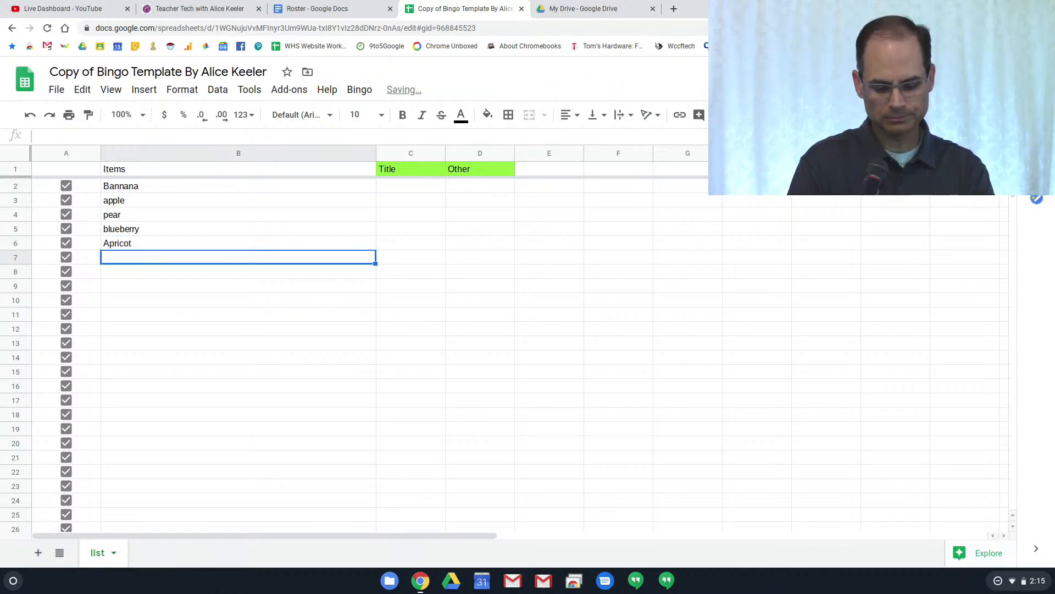
text(mellon)
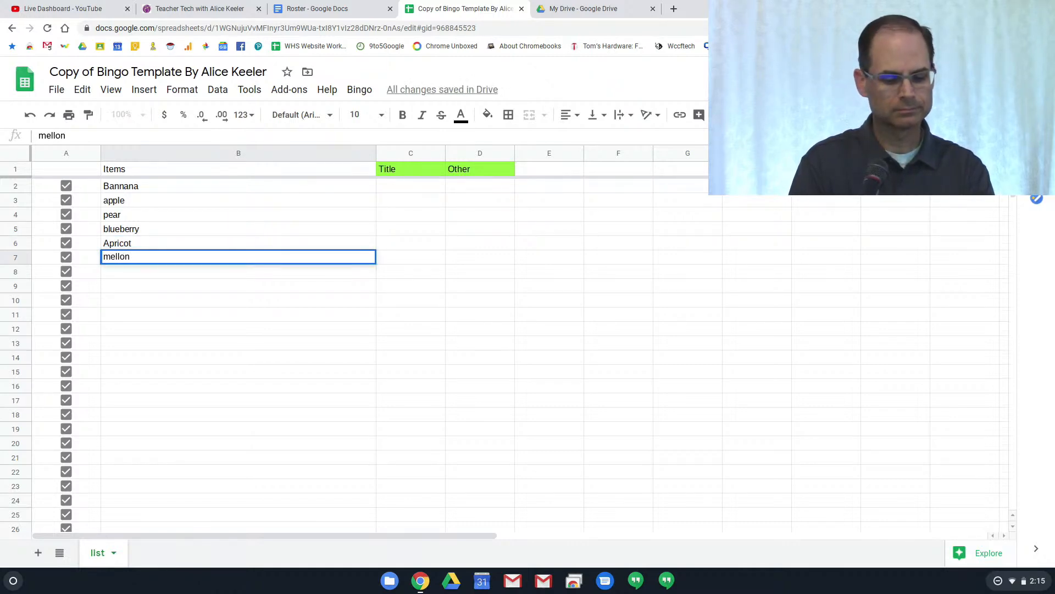
text(s)
key(BackSpace)
key(Return)
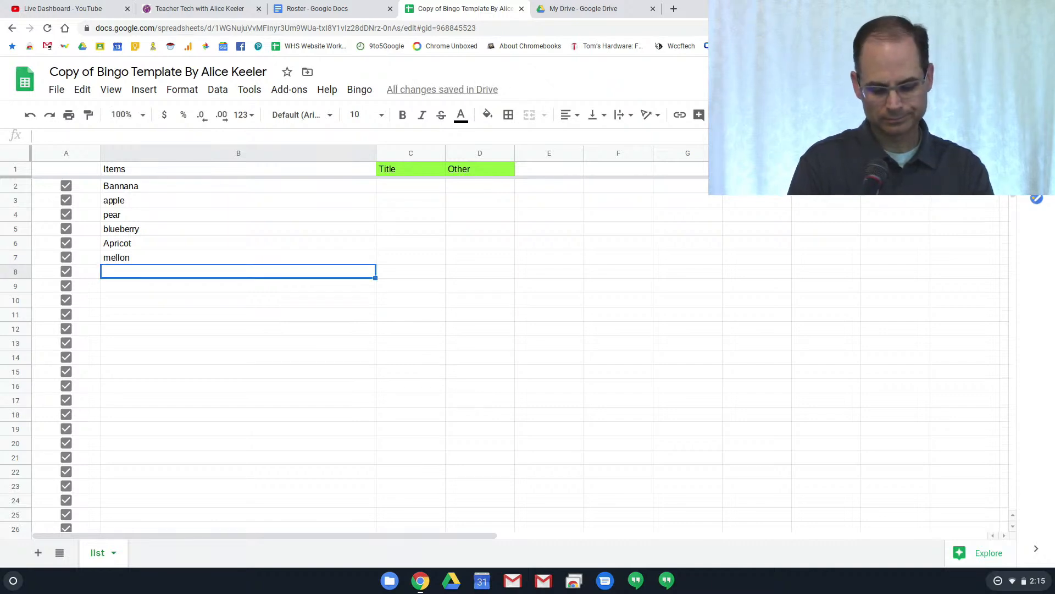
text(raspberries)
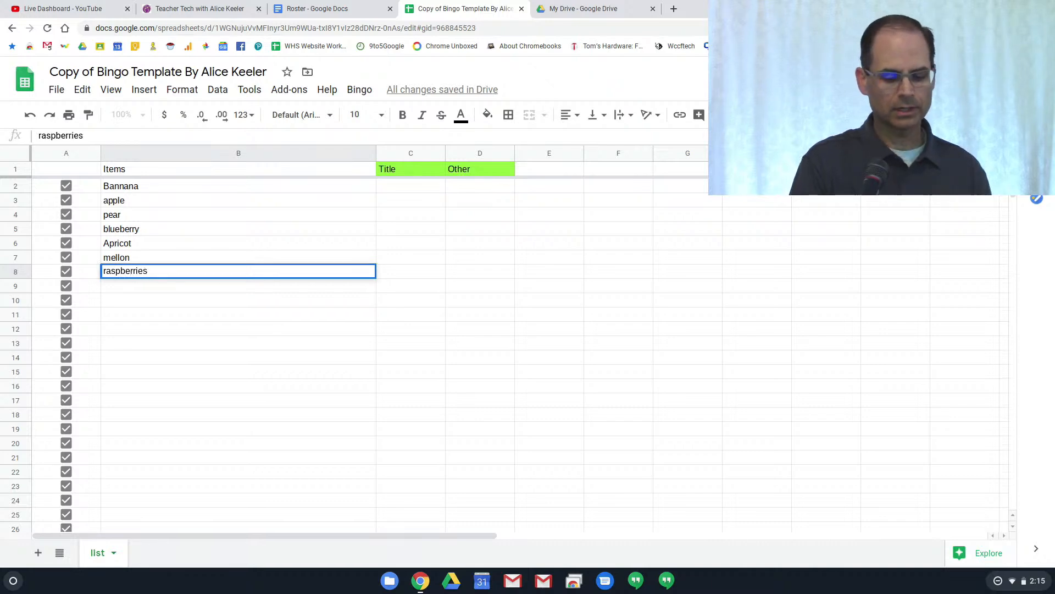
key(Return)
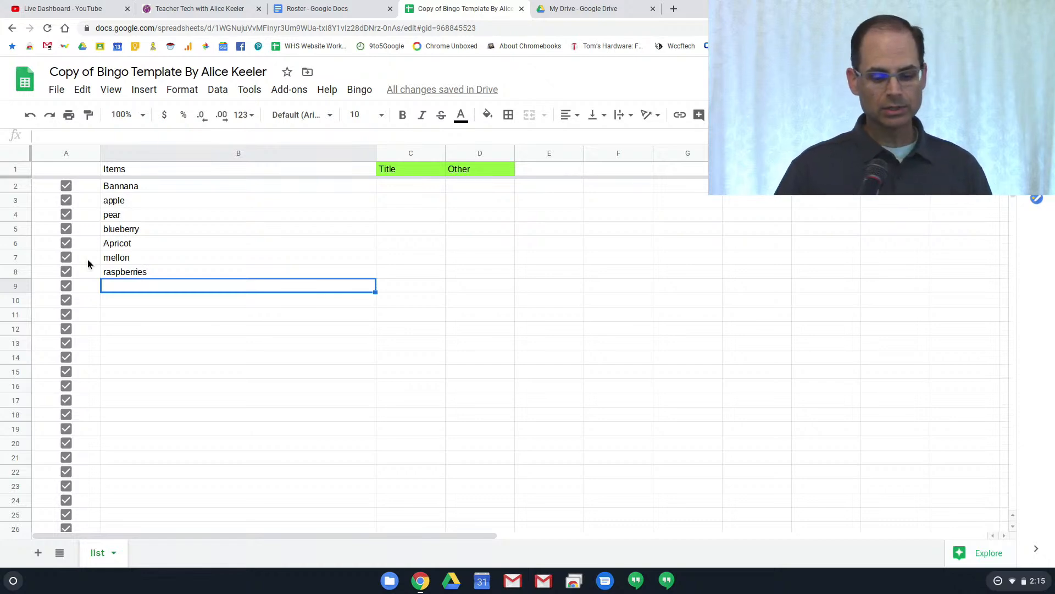
scroll(143, 310, down, 1)
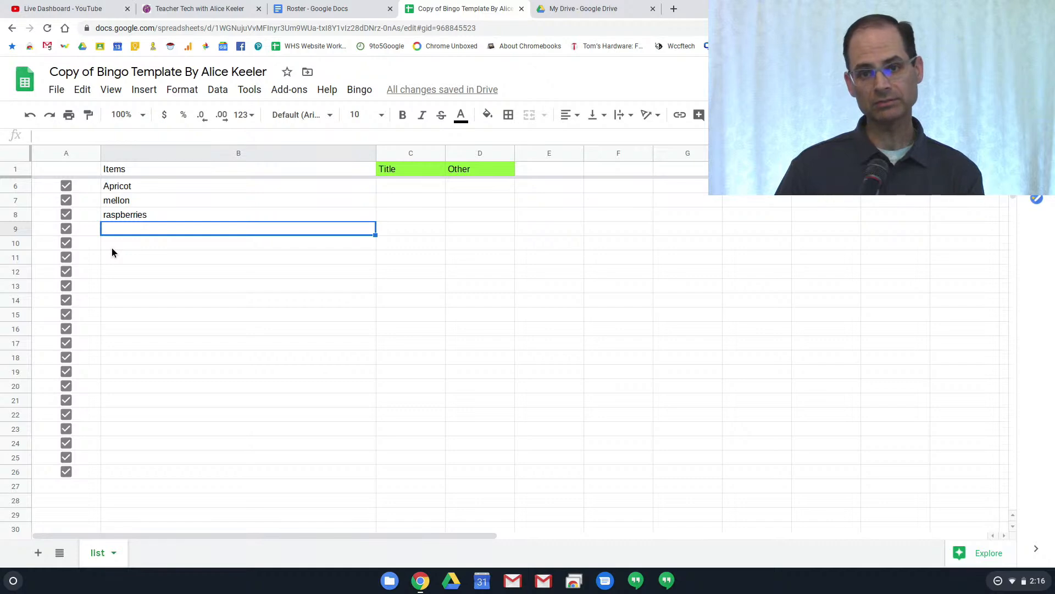
scroll(126, 267, up, 2)
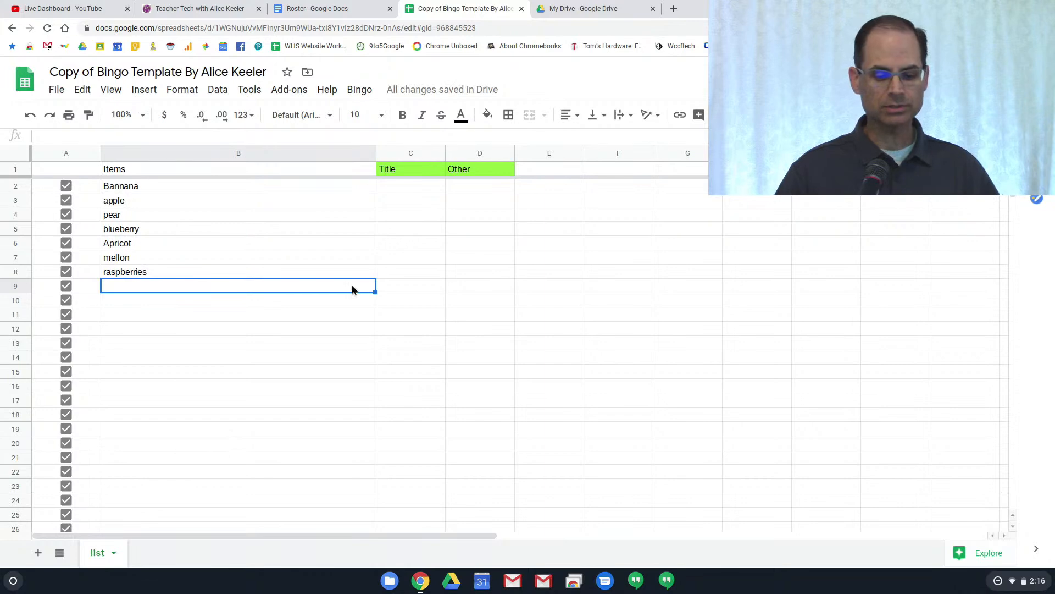
Run Make Bingo Sheets from the Bingo menu, requesting 10 sheets
click(360, 90)
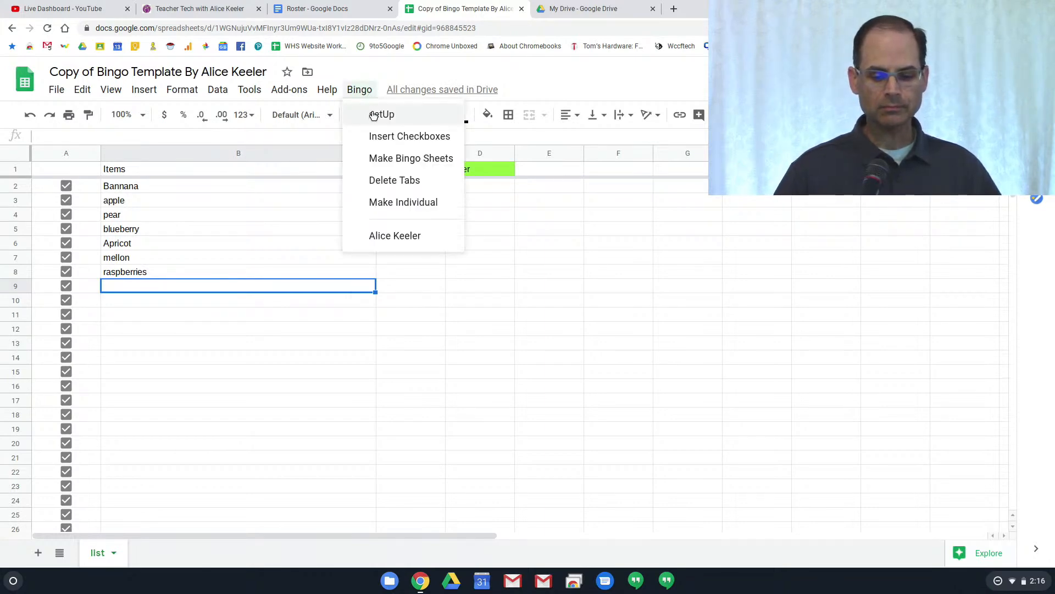
click(391, 160)
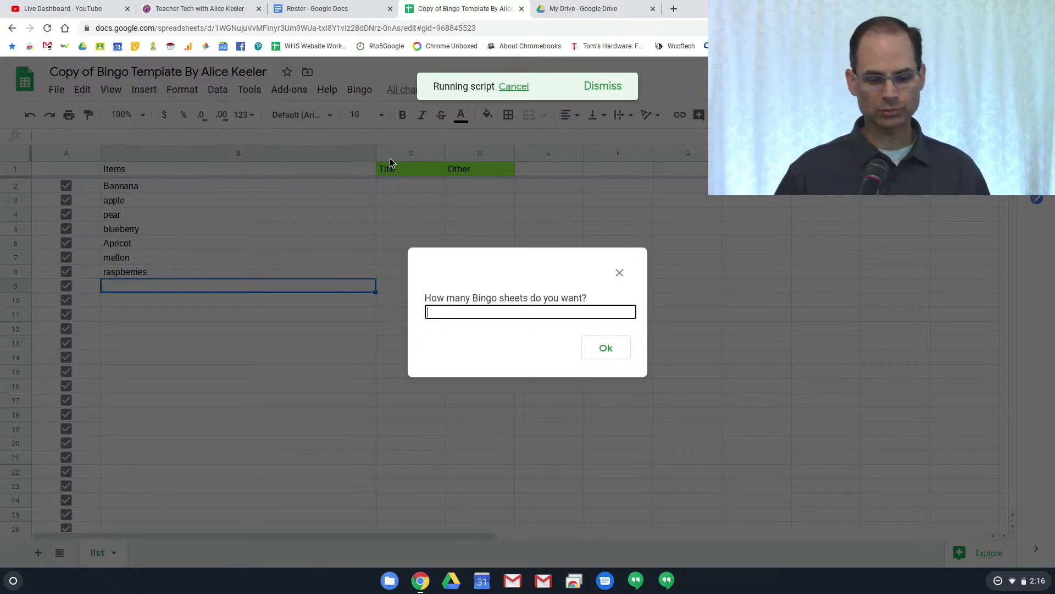
text(10)
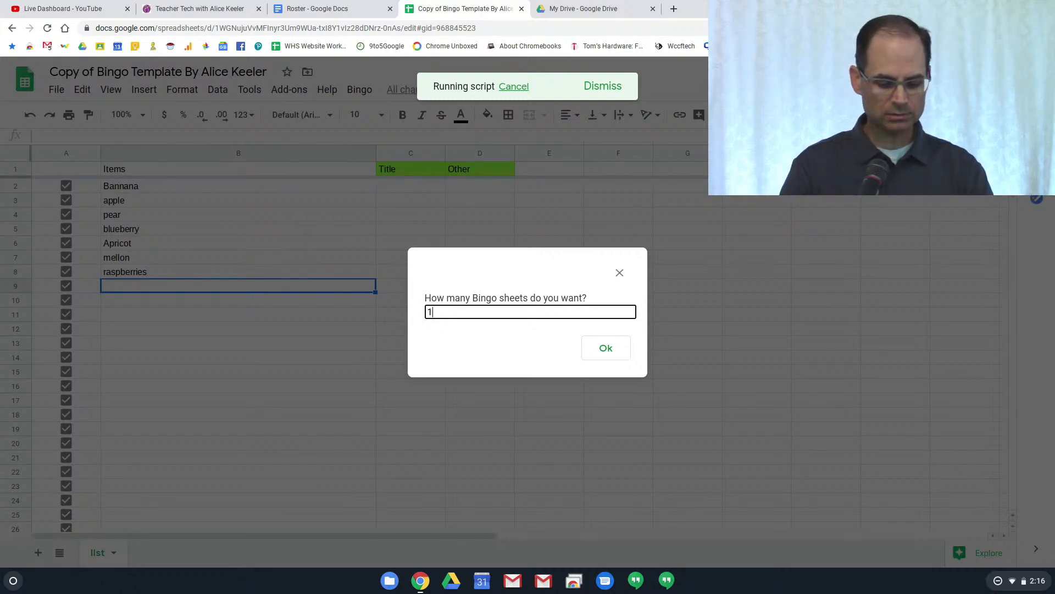
click(592, 349)
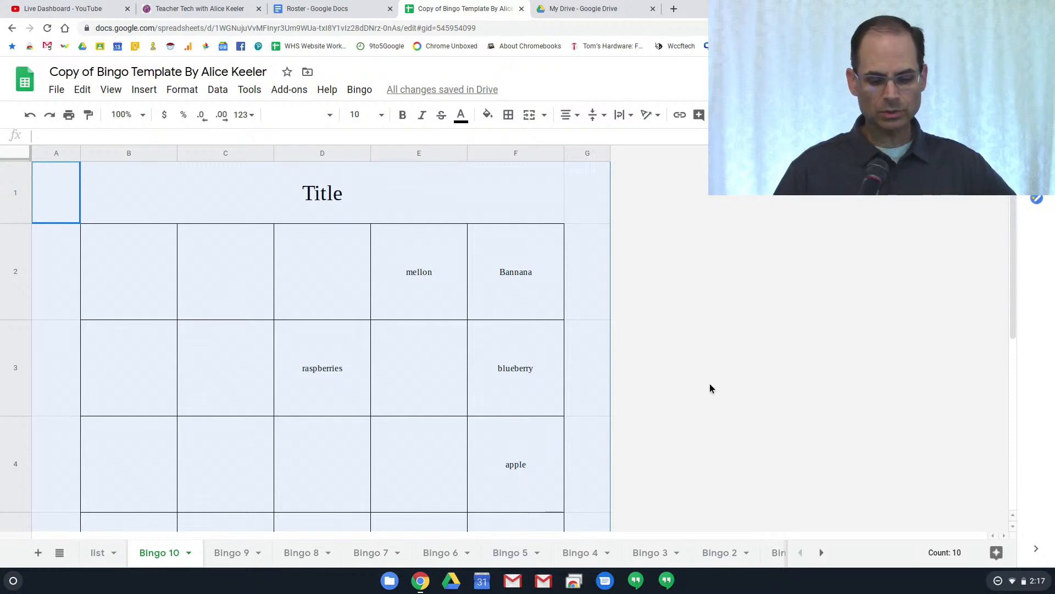
scroll(710, 384, down, 1)
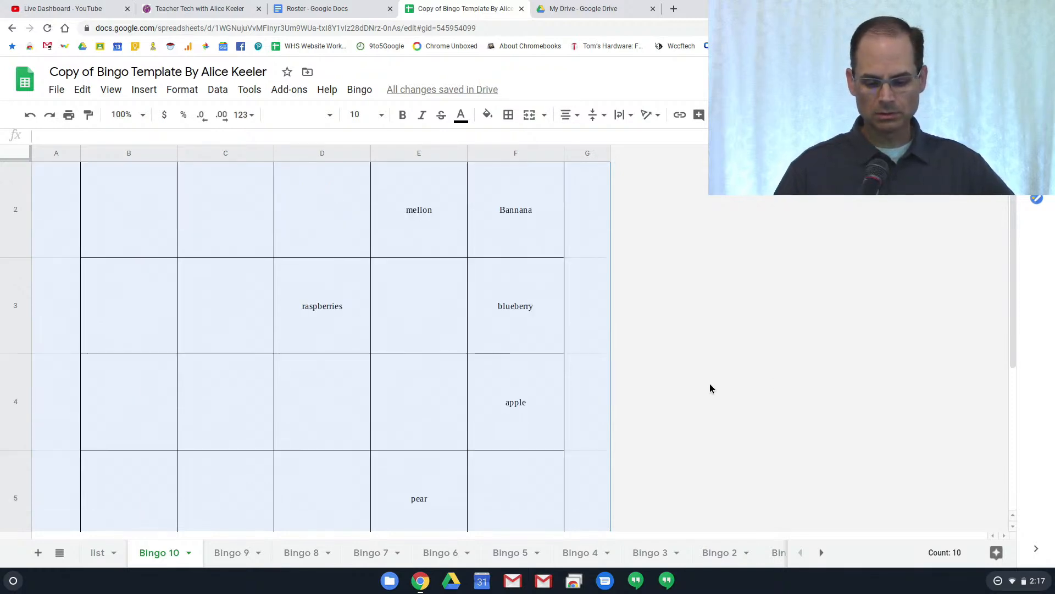
click(710, 385)
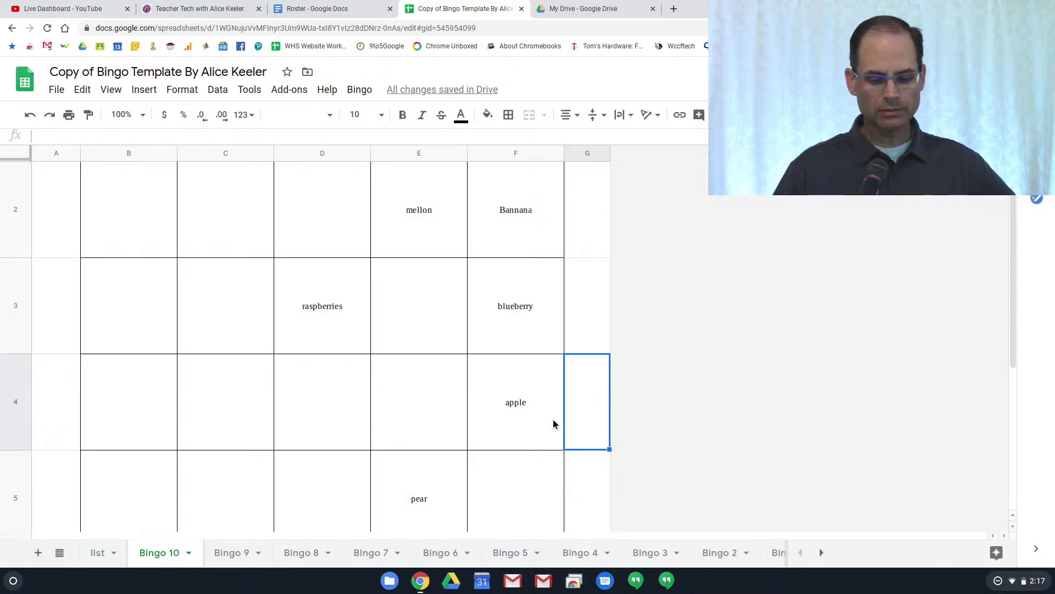
scroll(544, 422, up, 1)
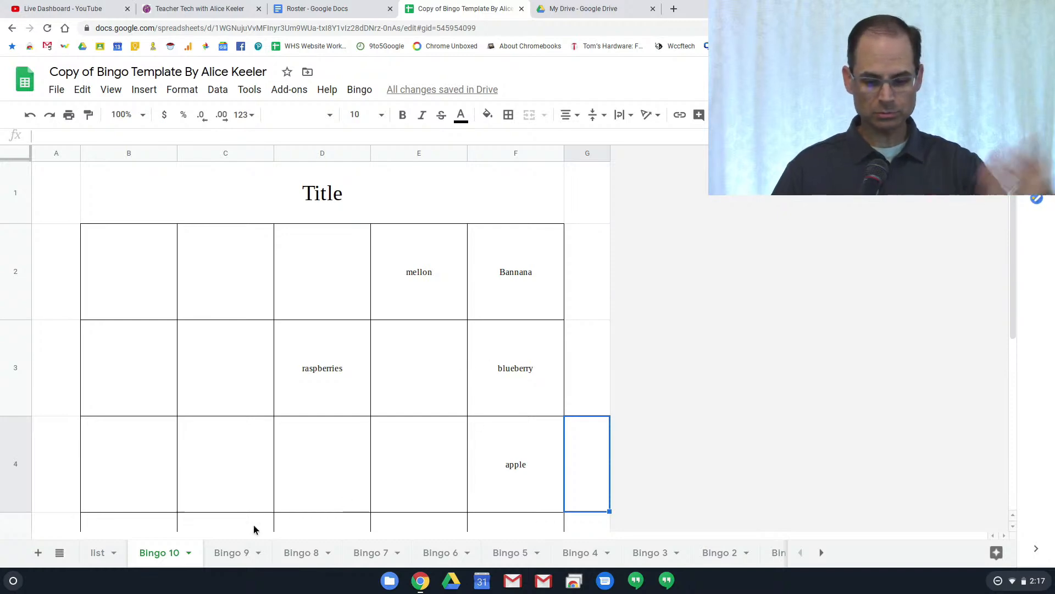
scroll(483, 396, down, 3)
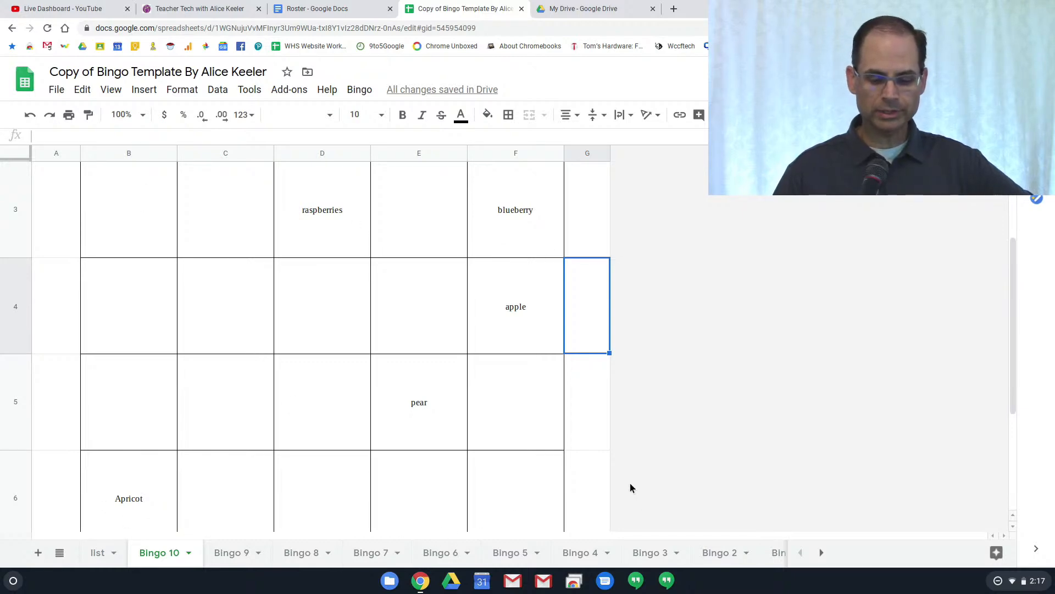
scroll(539, 443, down, 5)
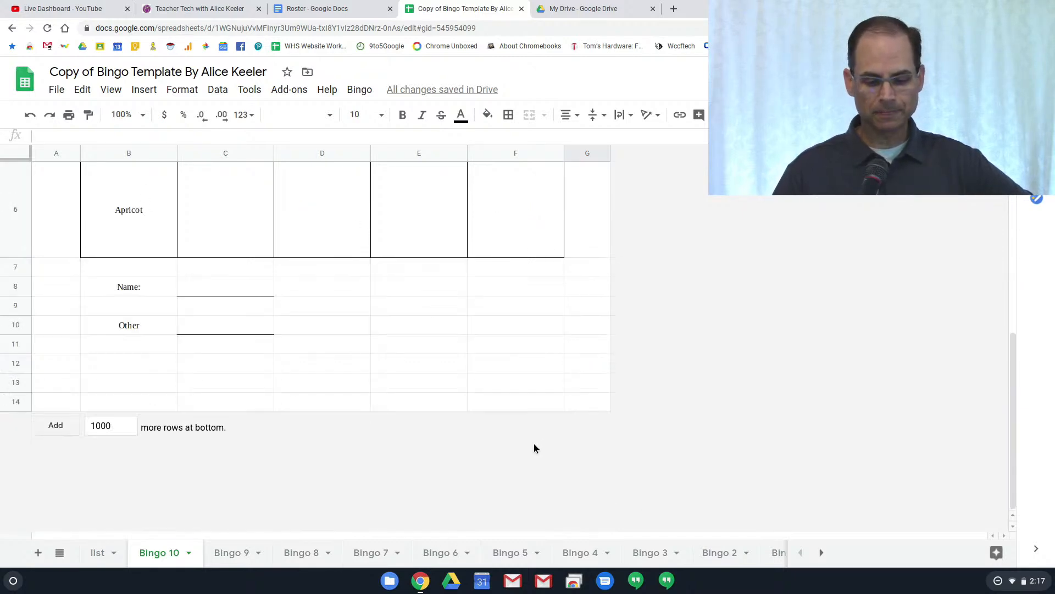
scroll(536, 446, up, 2)
scroll(533, 447, up, 6)
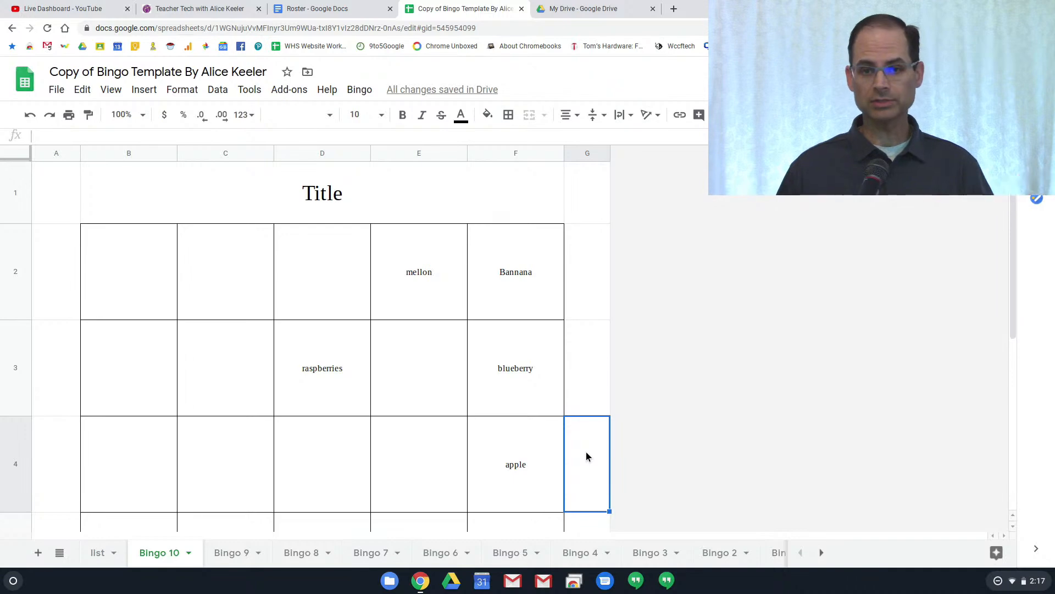
key(ctrl+space)
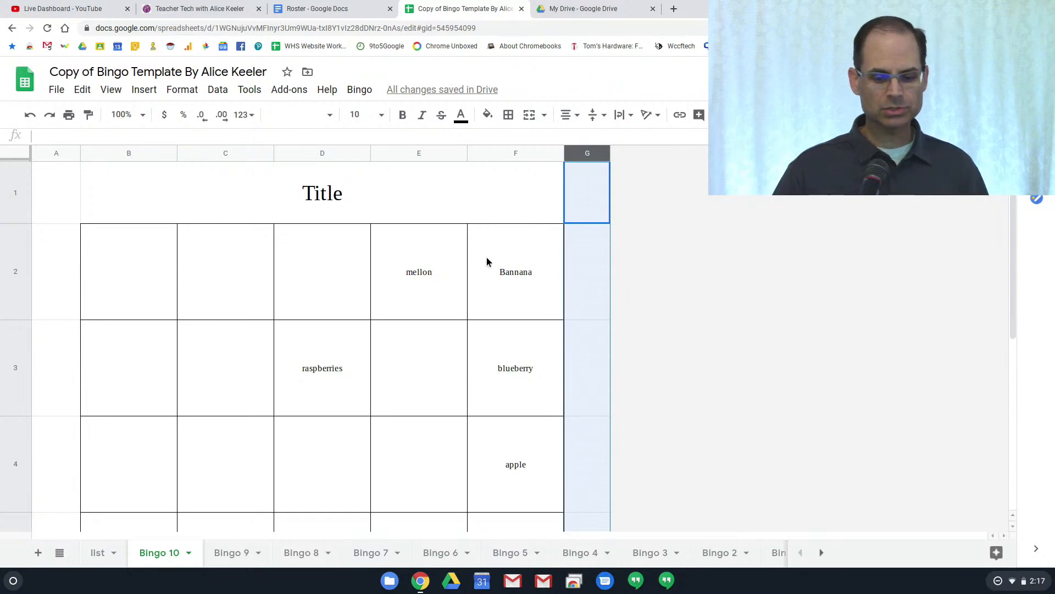
click(68, 116)
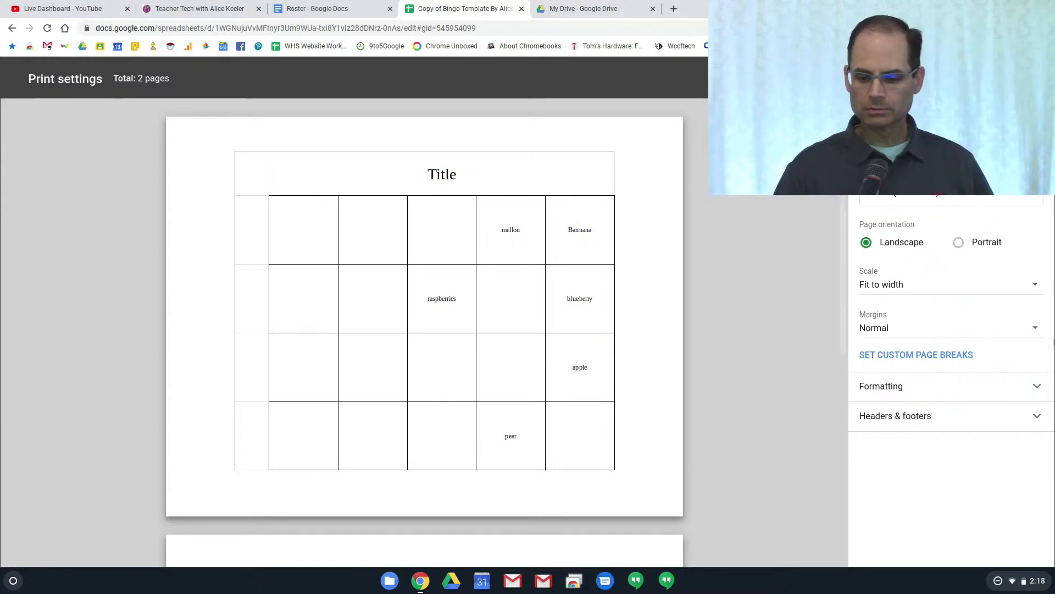
click(960, 242)
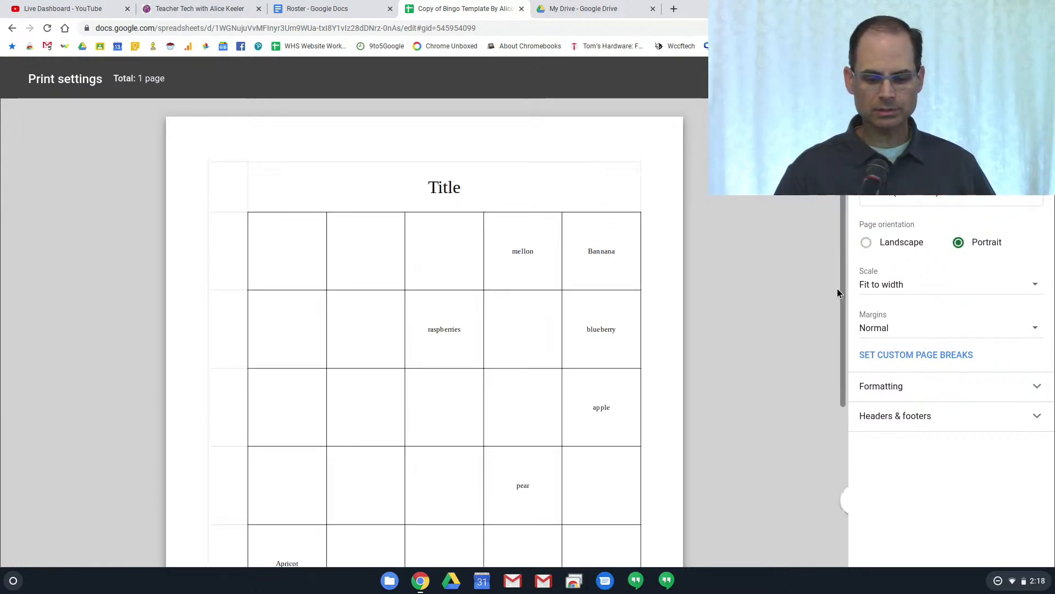
scroll(609, 319, down, 3)
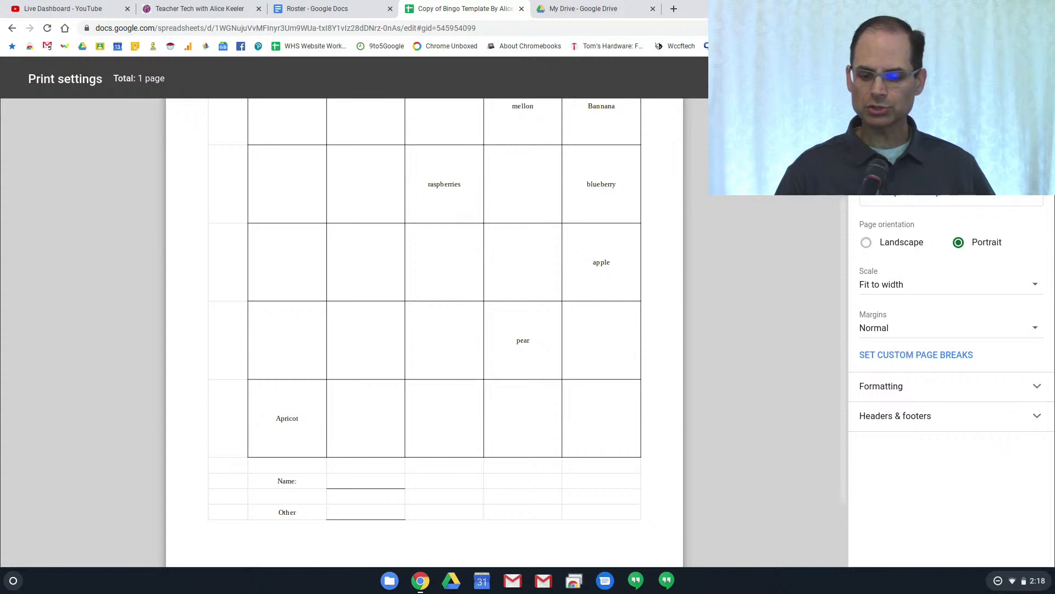
click(1036, 141)
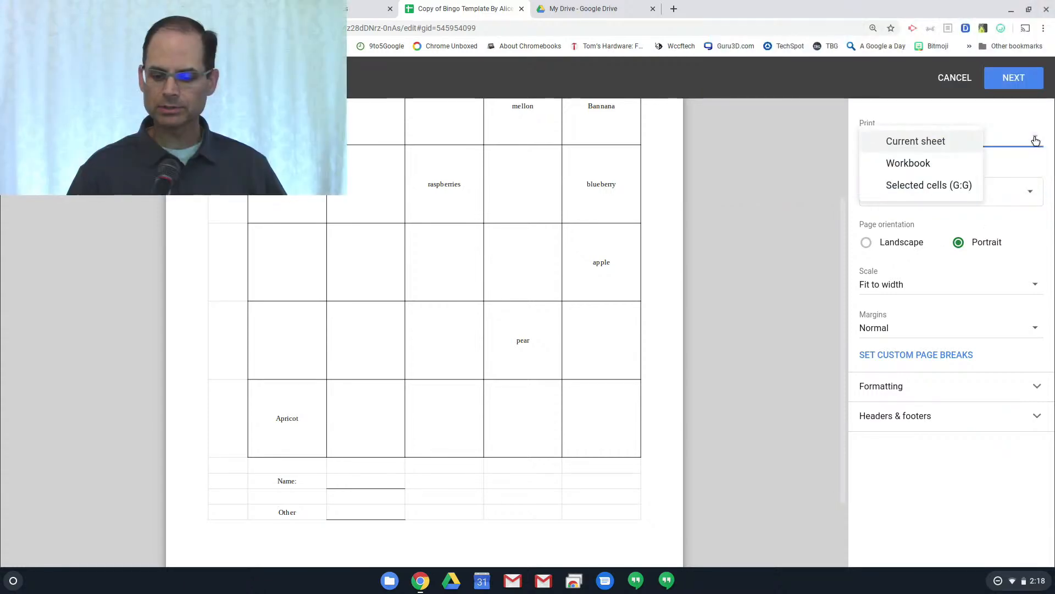
click(1036, 140)
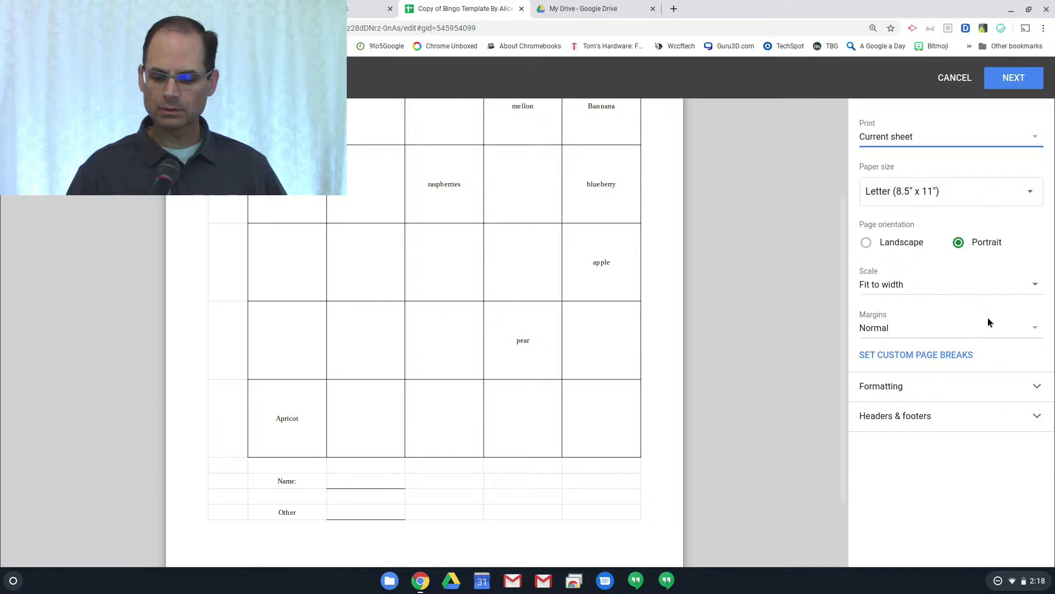
click(1004, 143)
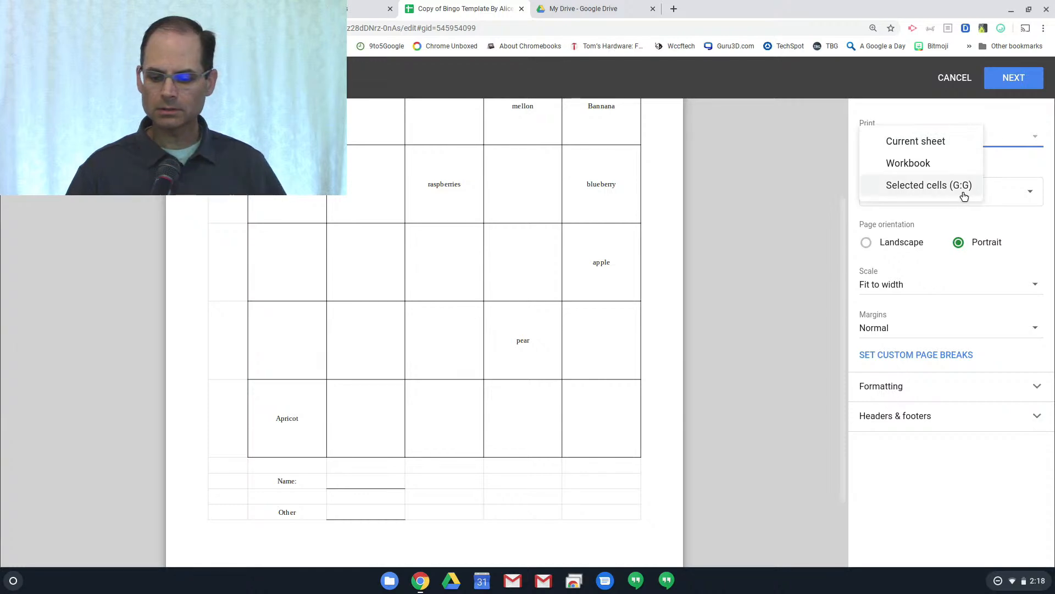
click(726, 359)
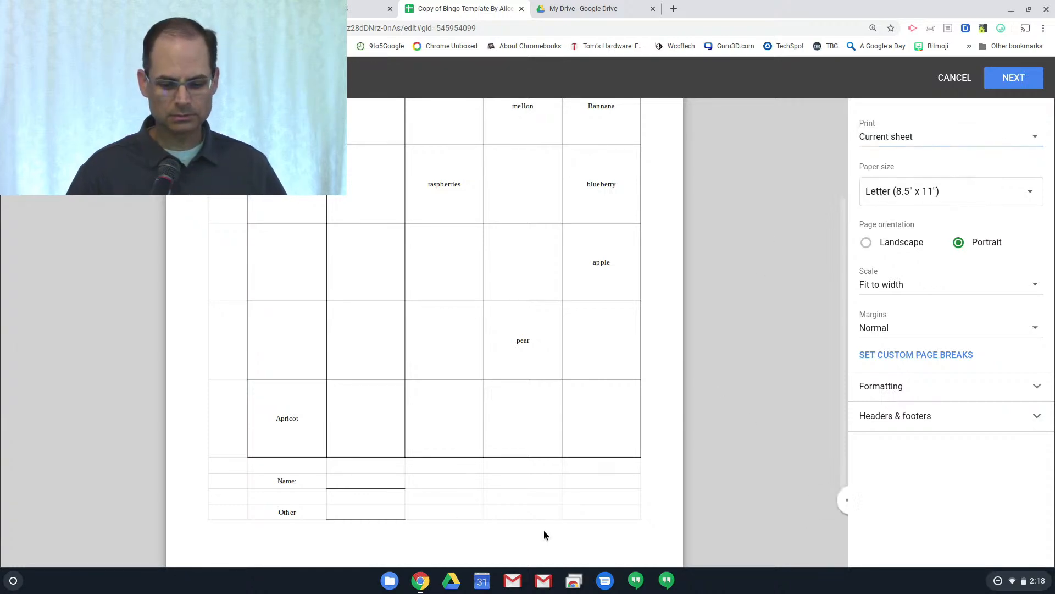
click(952, 82)
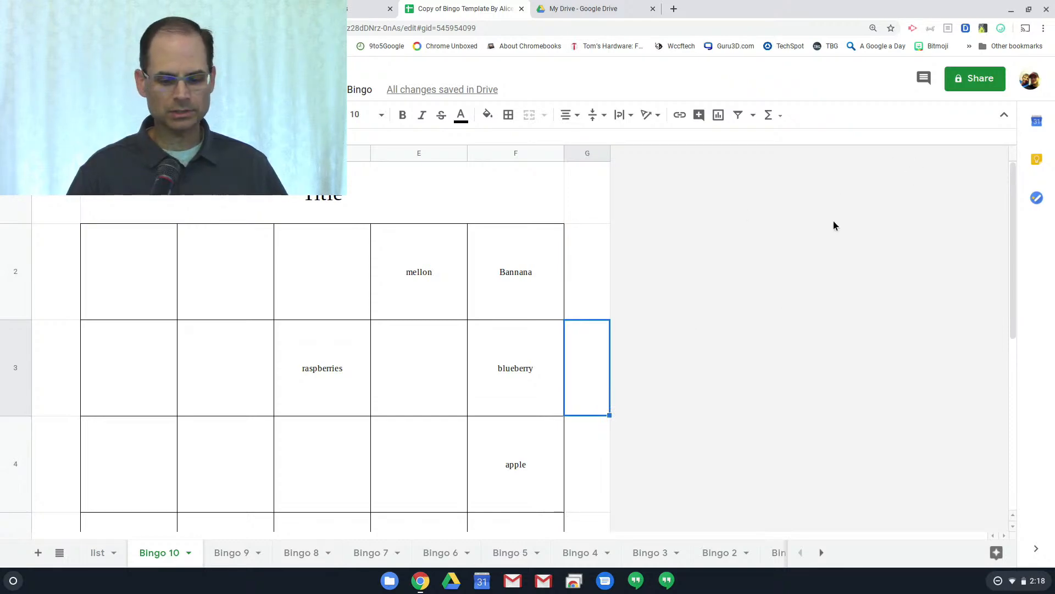
Switch to the Bingo 1 sheet and bring up its print settings with Ctrl+P
click(775, 553)
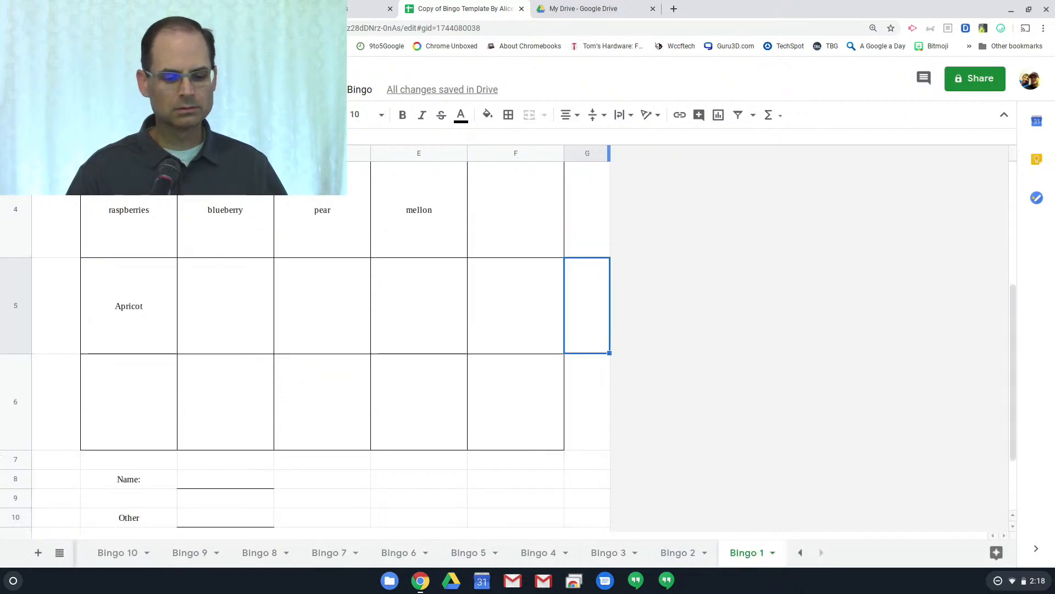
click(57, 103)
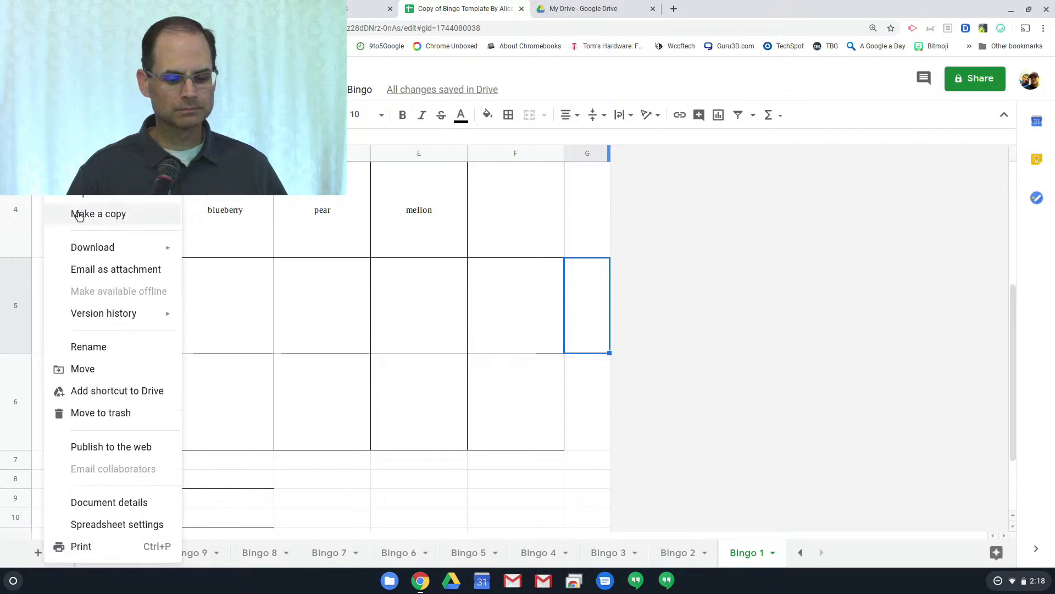
key(Escape)
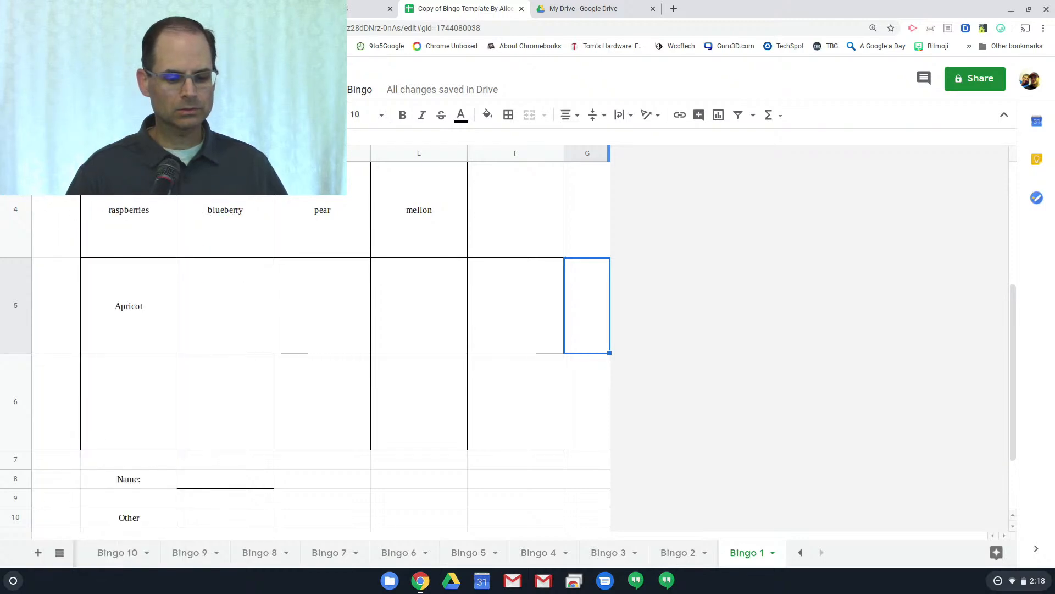
key(ctrl+p)
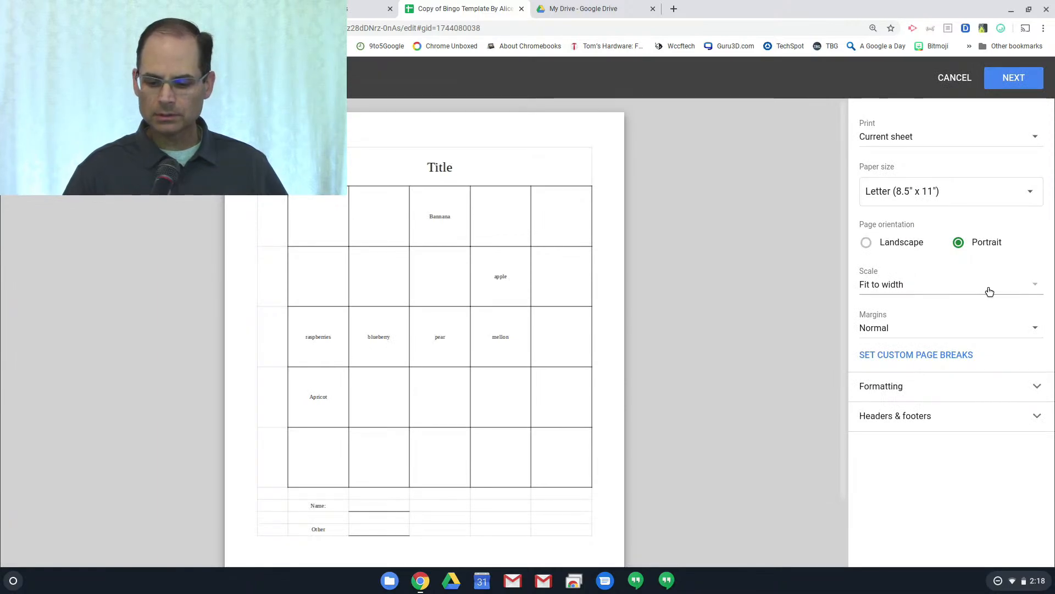
Print the whole workbook minus the list sheet, previewing all 10 bingo cards
click(963, 144)
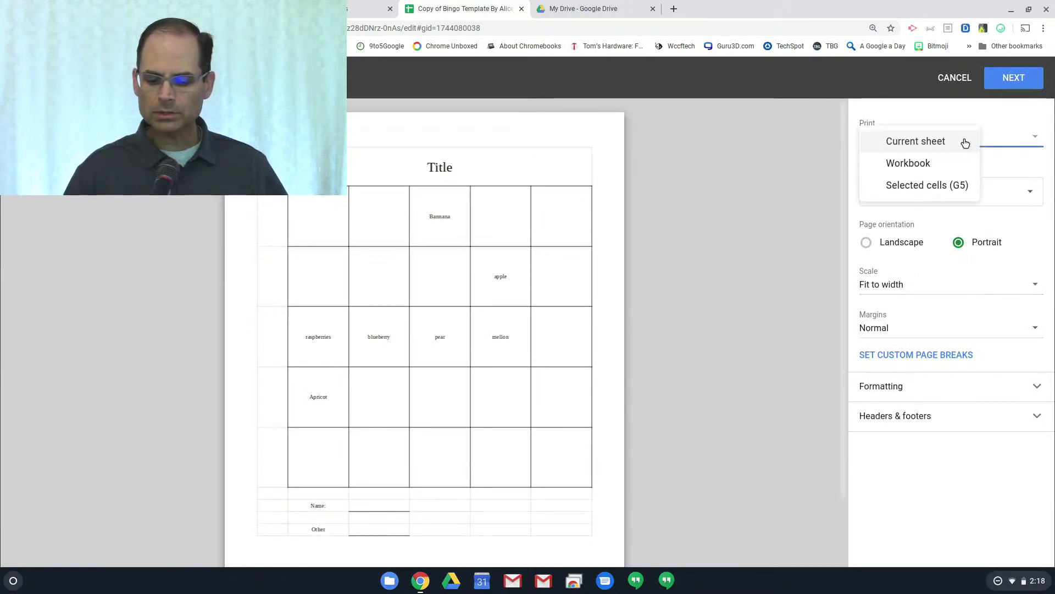
click(958, 163)
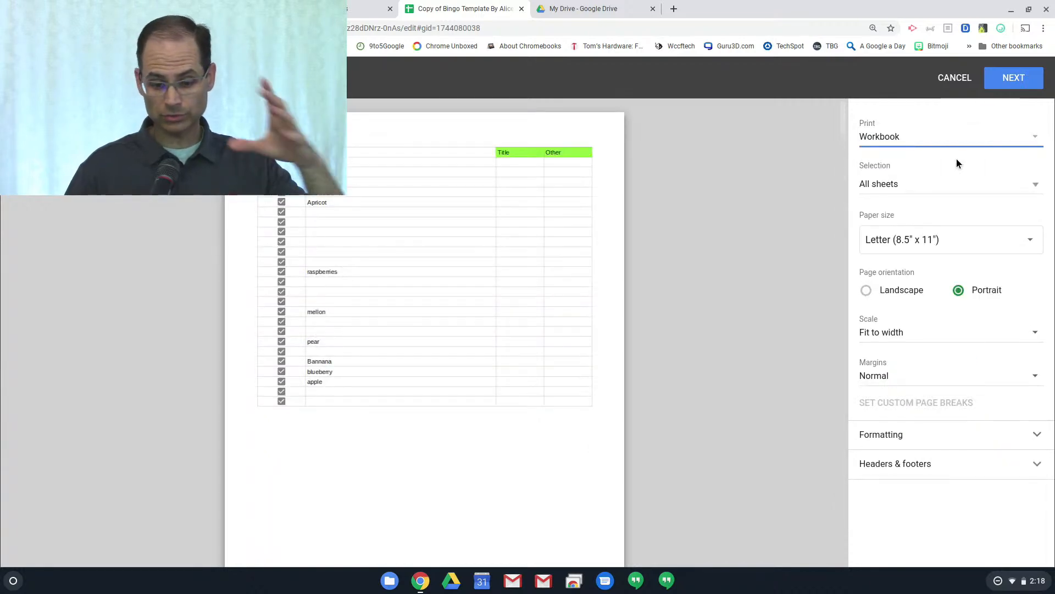
click(943, 185)
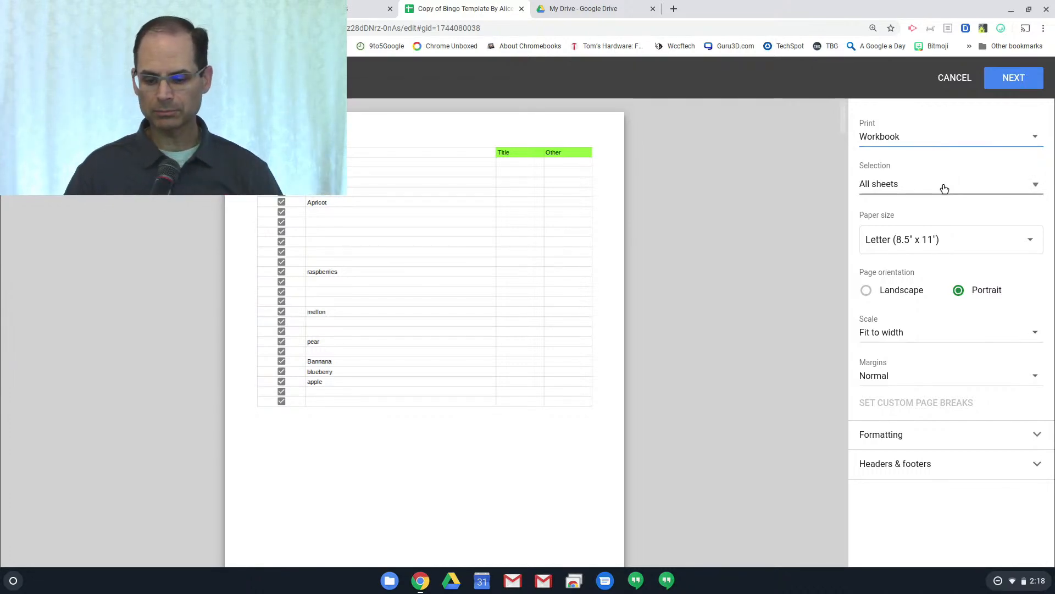
click(890, 198)
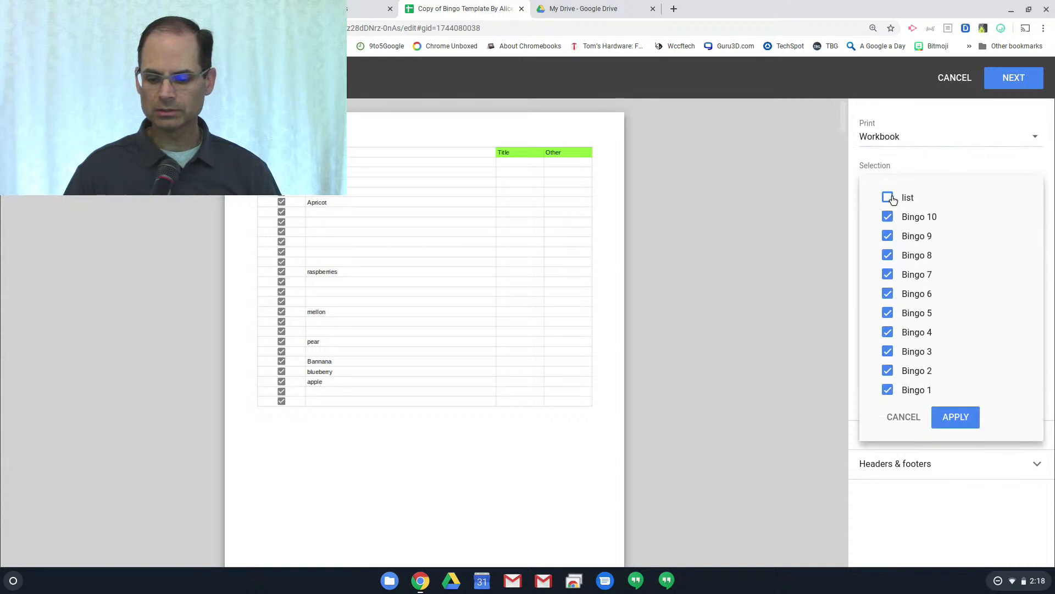
click(950, 421)
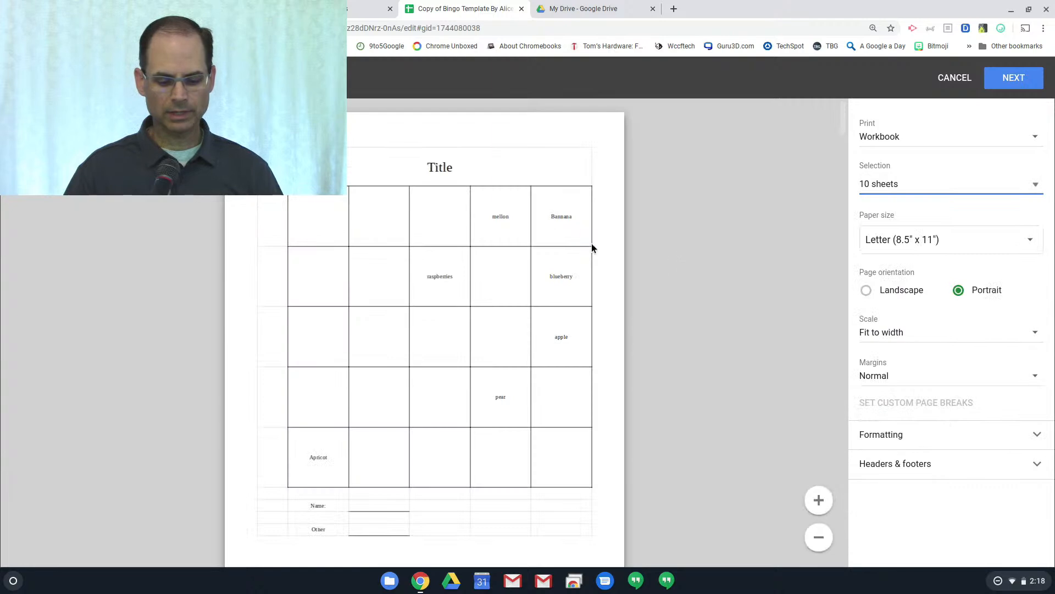
scroll(684, 434, down, 1)
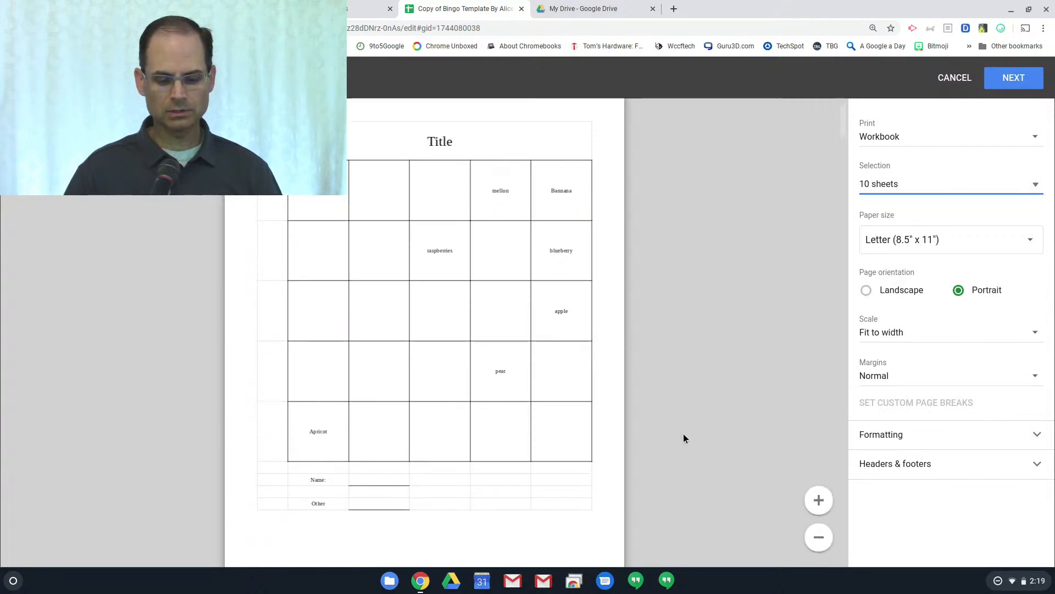
scroll(771, 340, down, 1)
scroll(606, 395, down, 10)
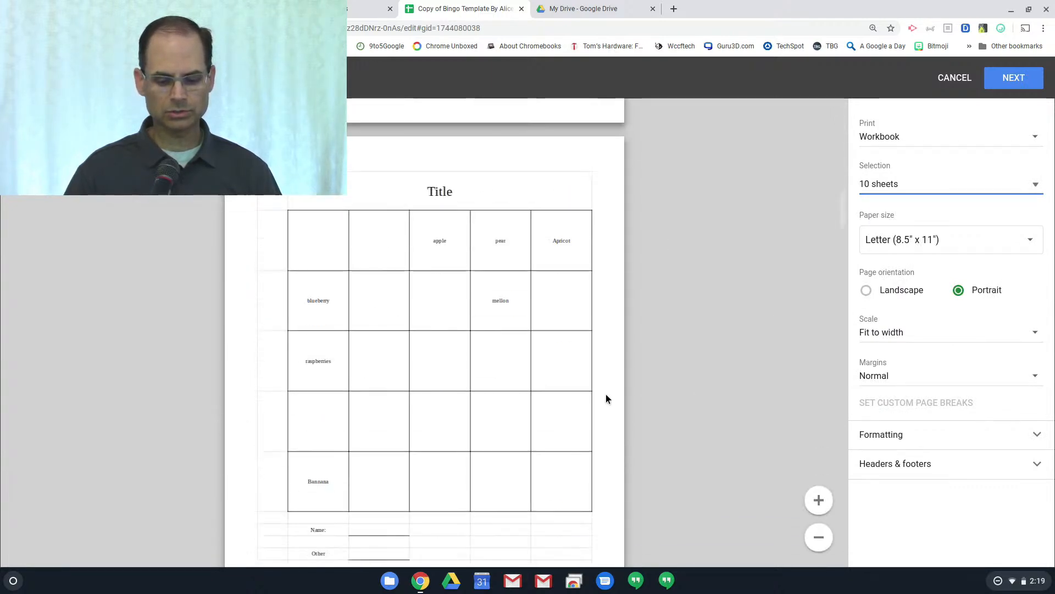
scroll(606, 394, down, 15)
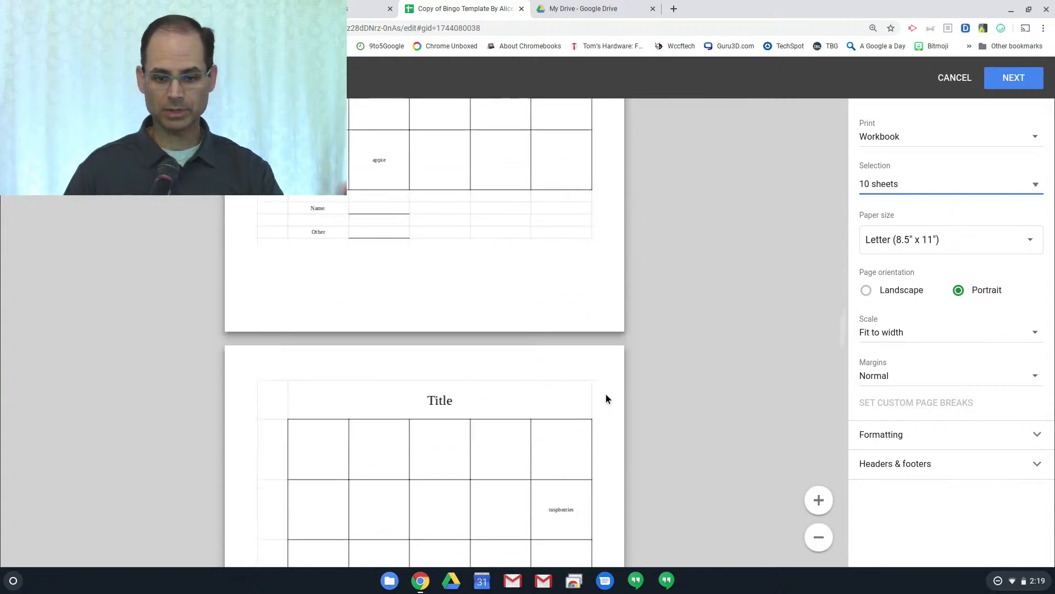
scroll(606, 398, down, 1)
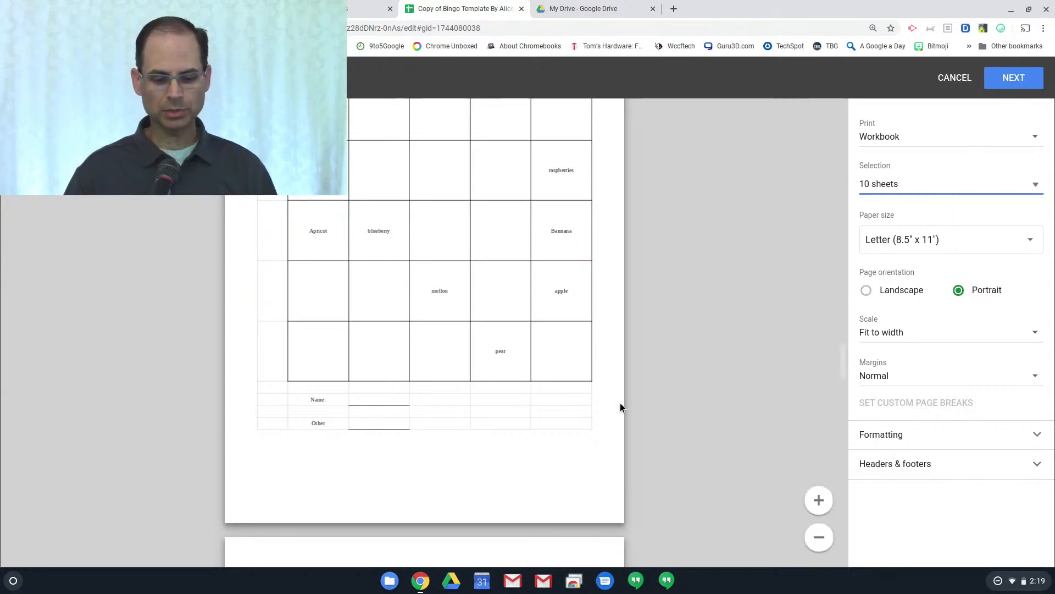
Cancel the print settings and look through the Bingo 5 to Bingo 8 cards
click(963, 79)
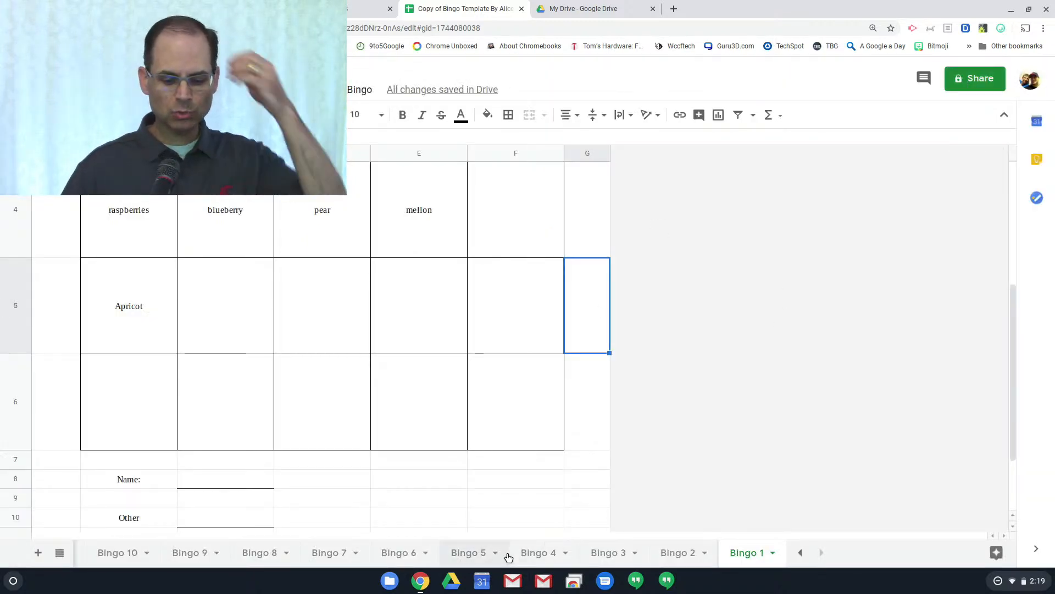
click(476, 555)
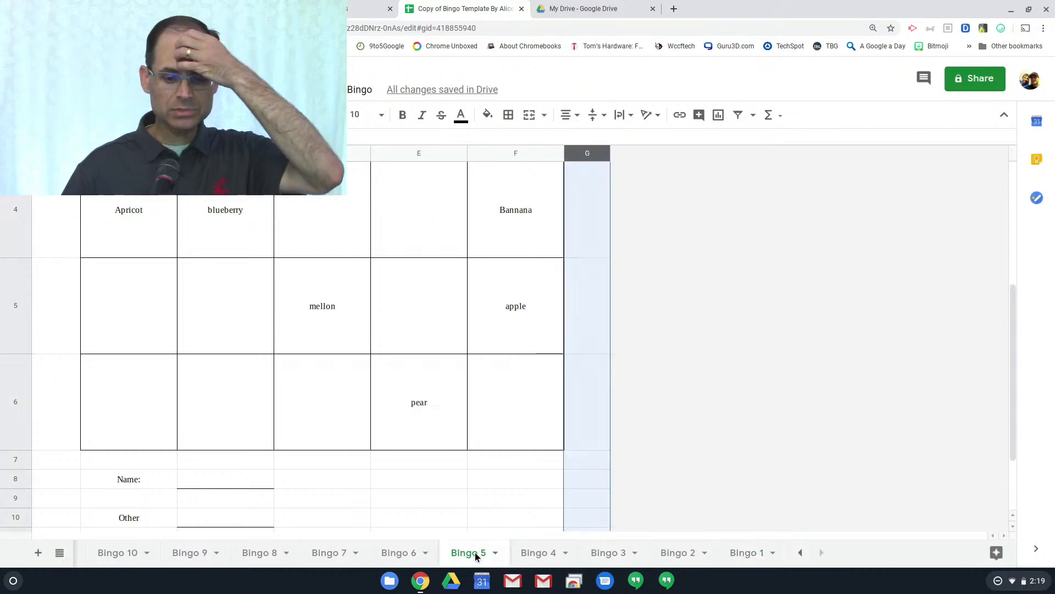
click(412, 554)
click(331, 555)
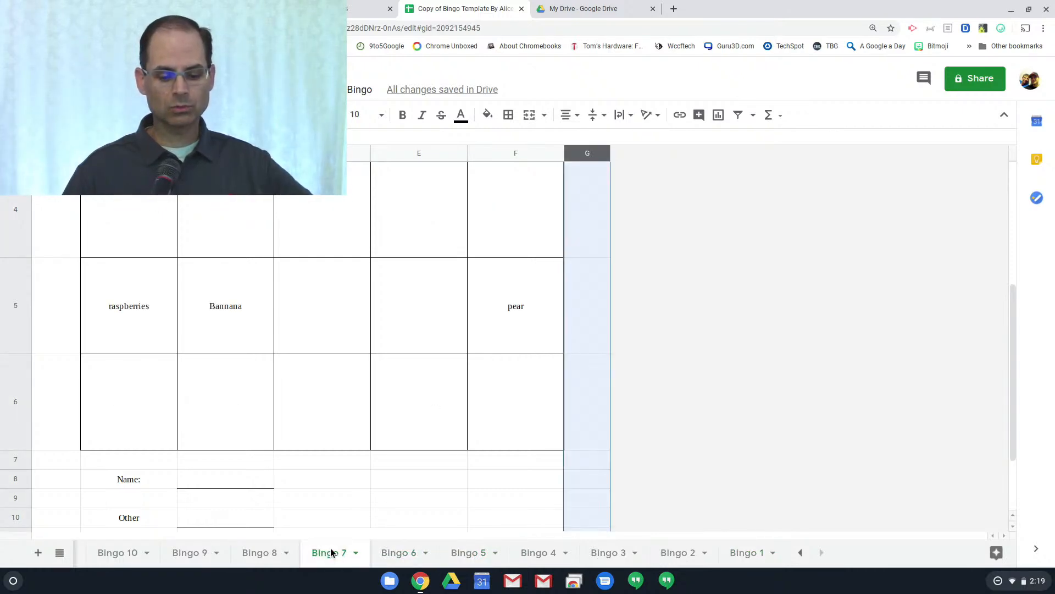
click(271, 556)
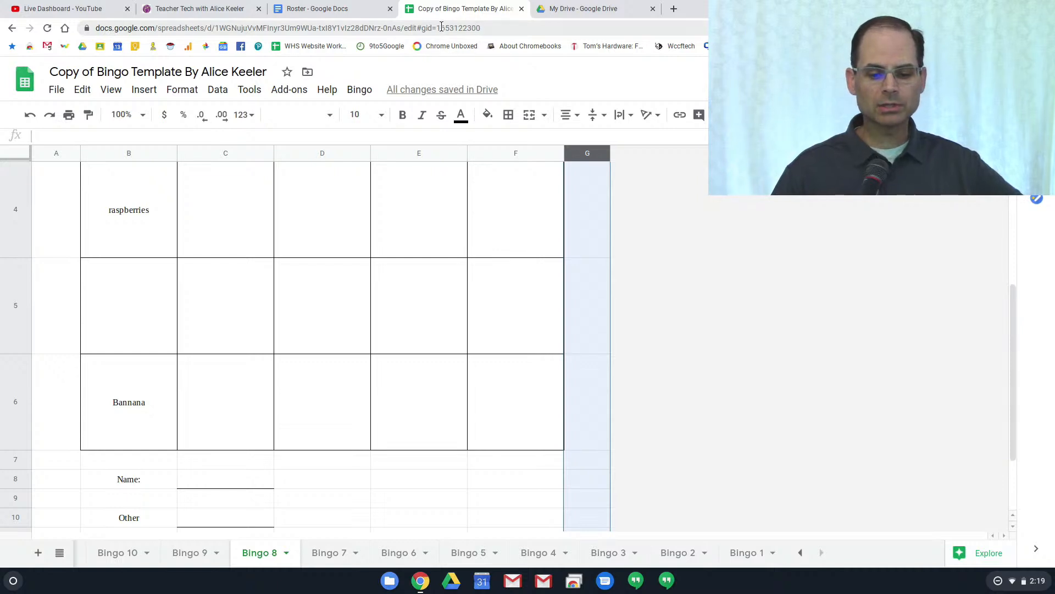
drag(436, 28, 499, 120)
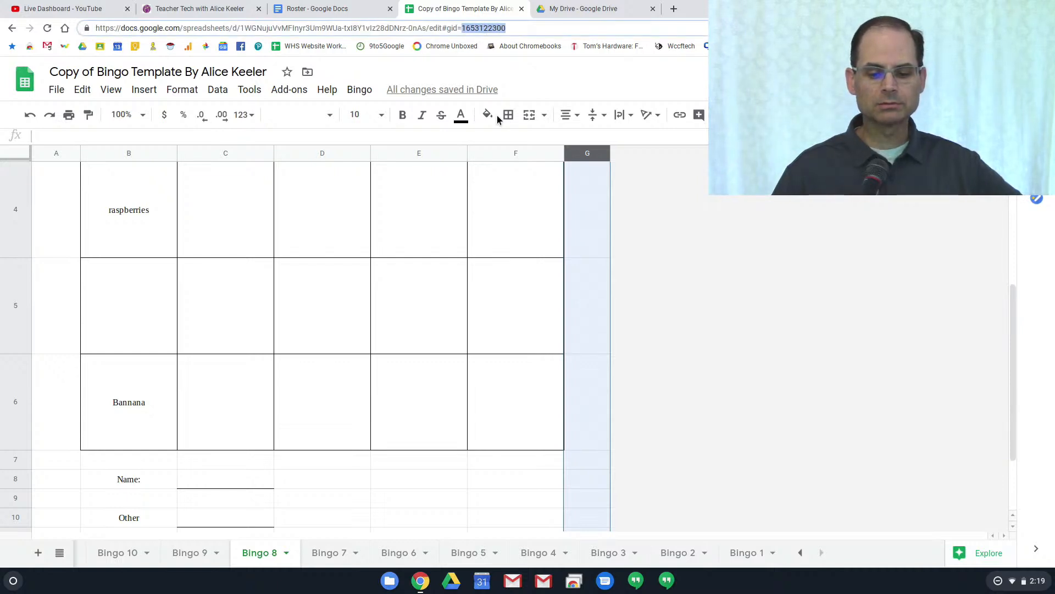
click(709, 257)
Go back to the Bingo 4 card and select its apple square, F2
click(404, 553)
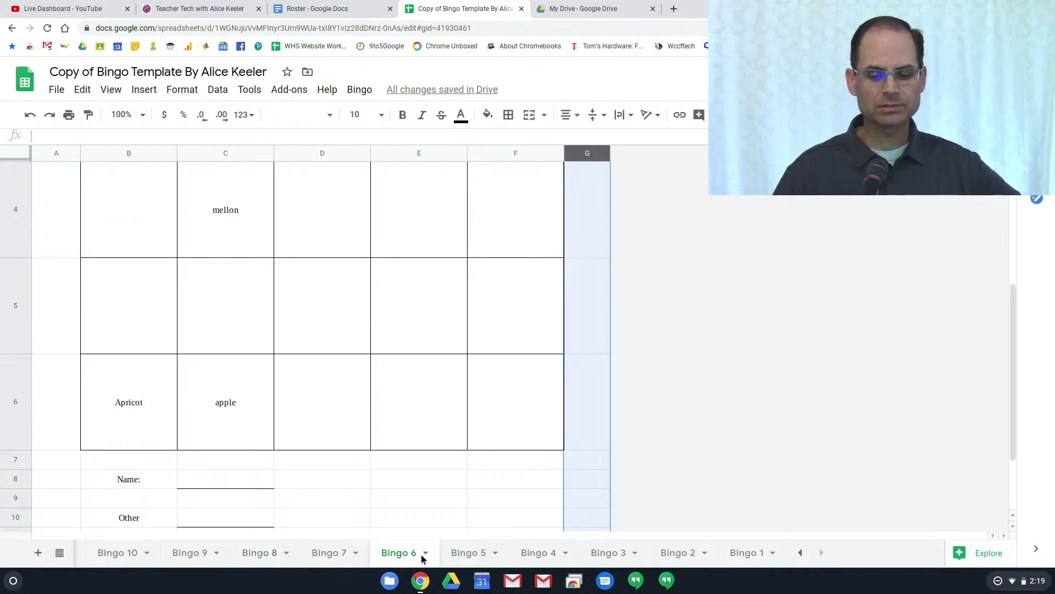
click(466, 553)
click(547, 553)
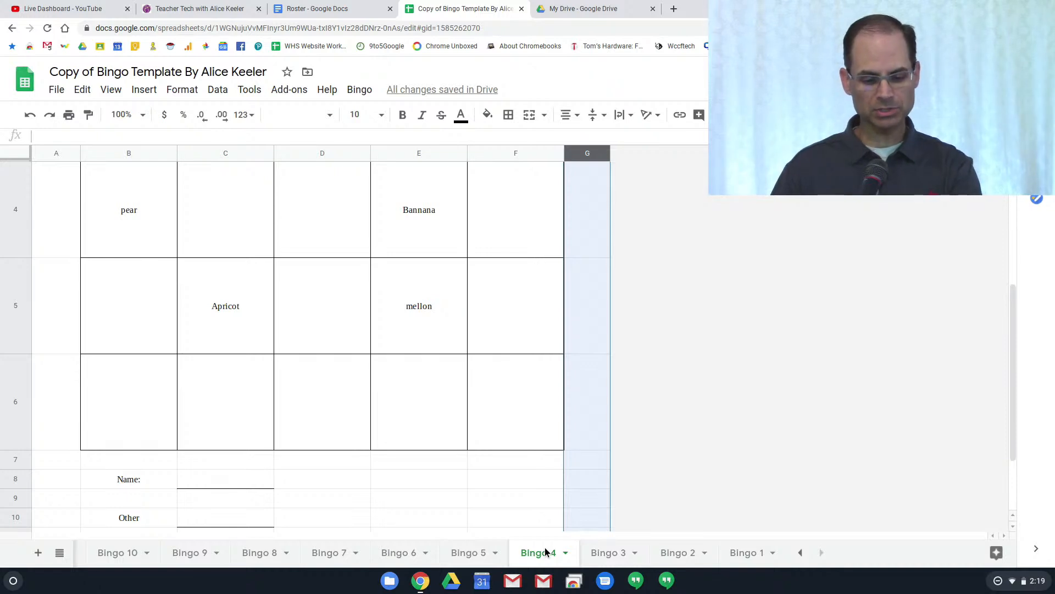
drag(497, 28, 89, 18)
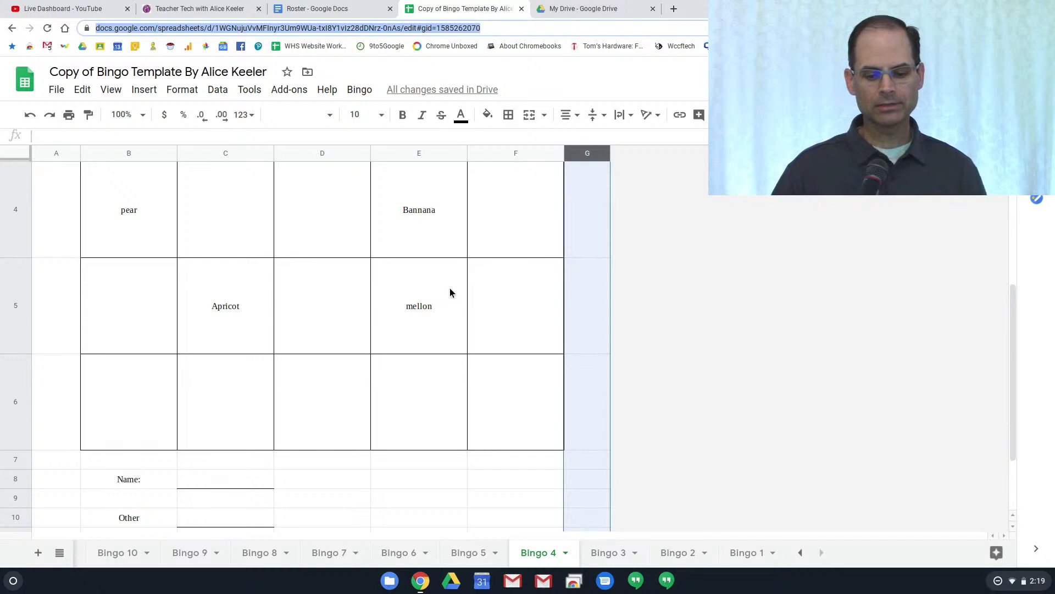
scroll(452, 289, up, 5)
click(505, 289)
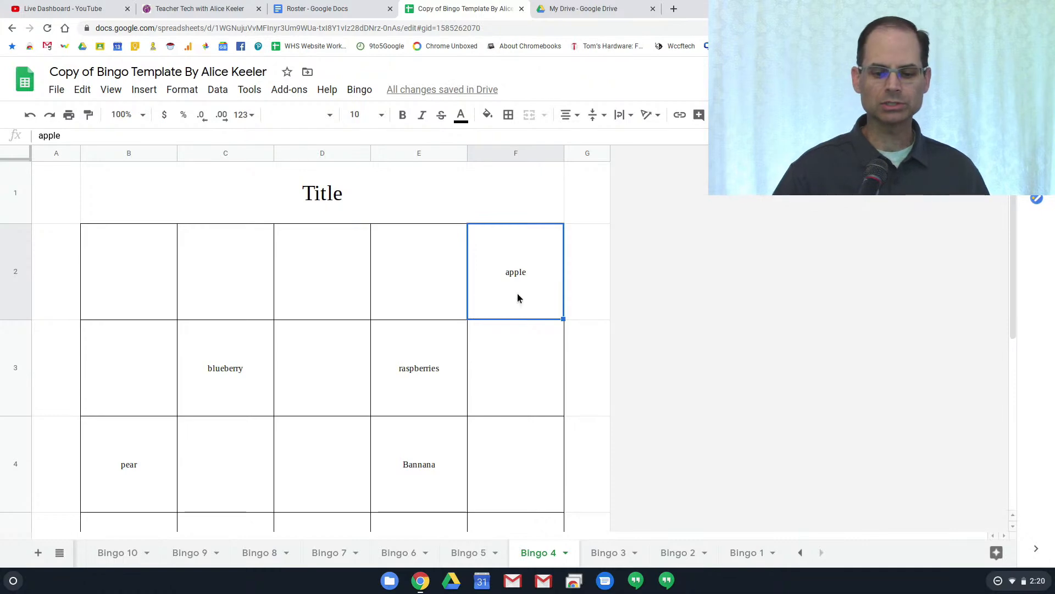
Fill Bingo 4's apple (F2), raspberries (E3) and D4 squares red
click(487, 115)
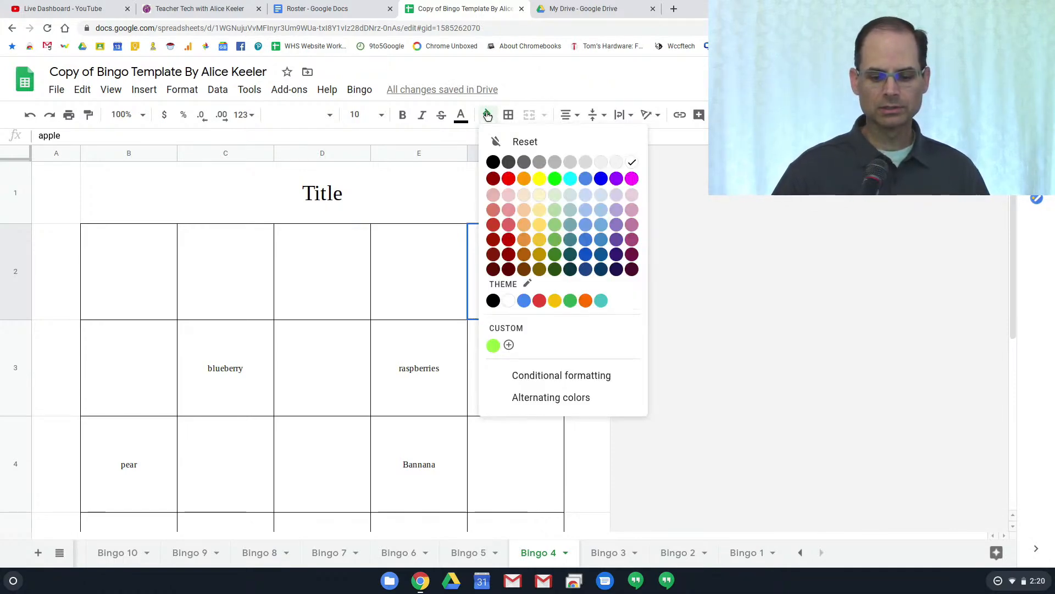
click(506, 178)
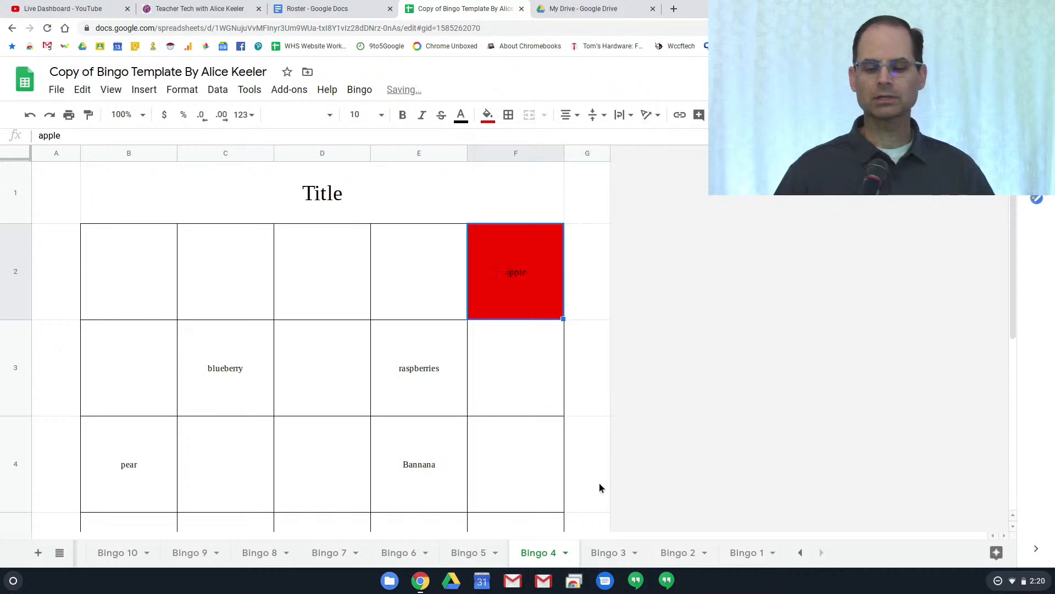
click(414, 381)
click(487, 116)
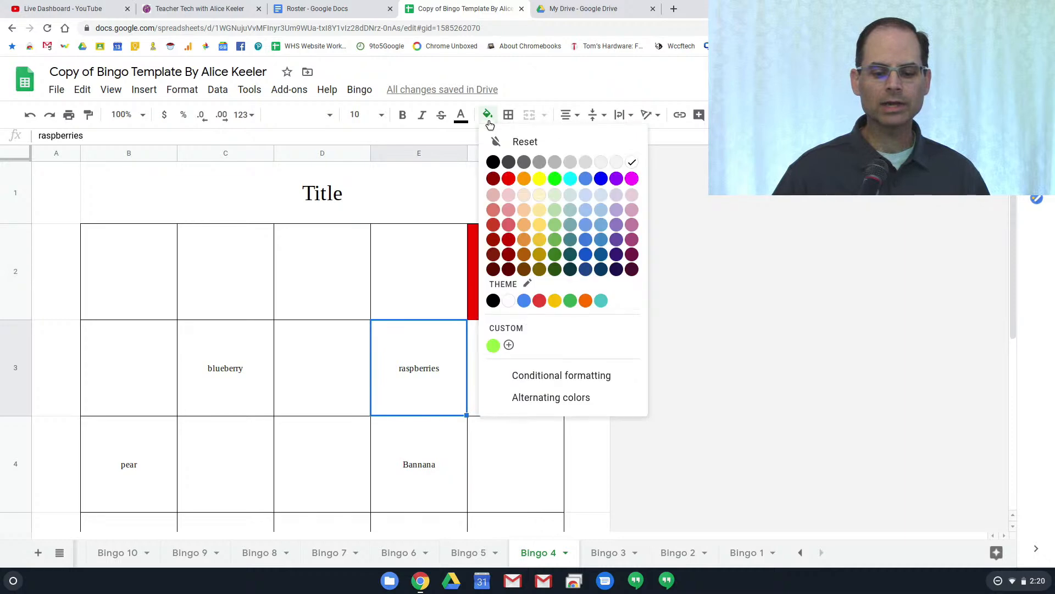
click(506, 178)
click(326, 458)
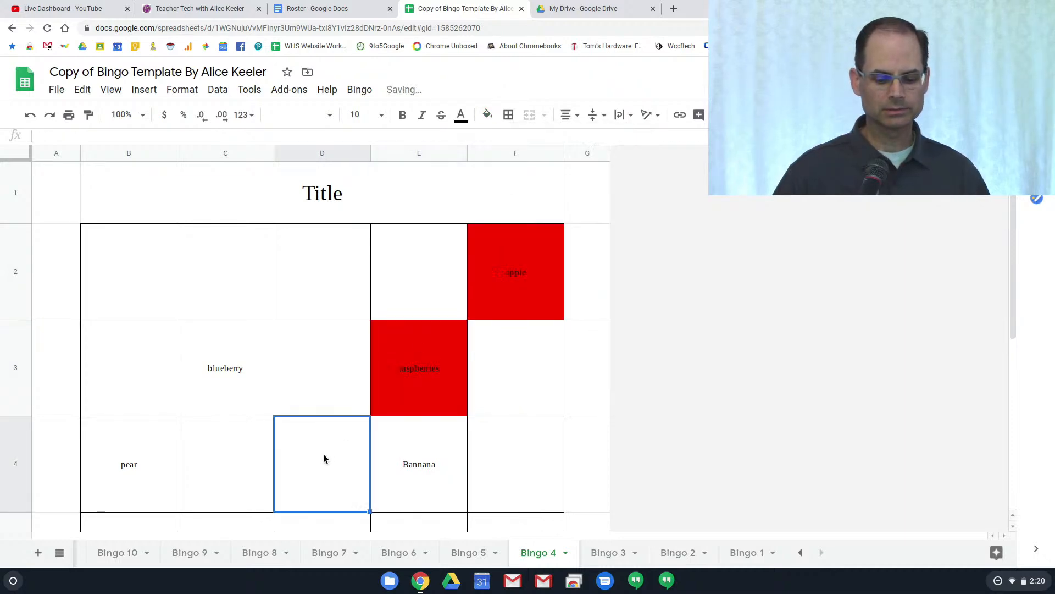
click(487, 115)
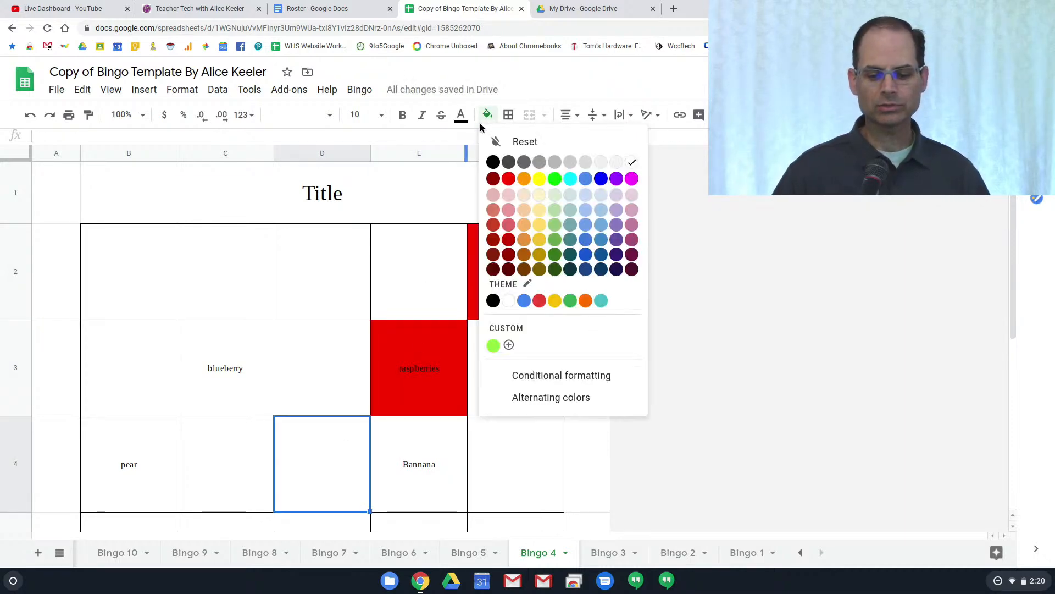
click(509, 180)
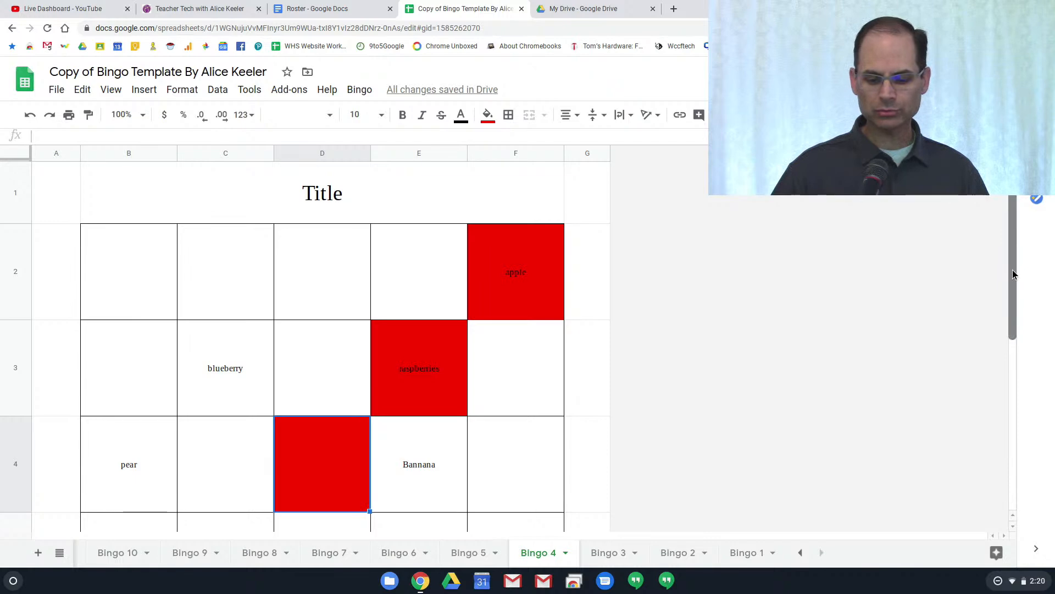
click(490, 550)
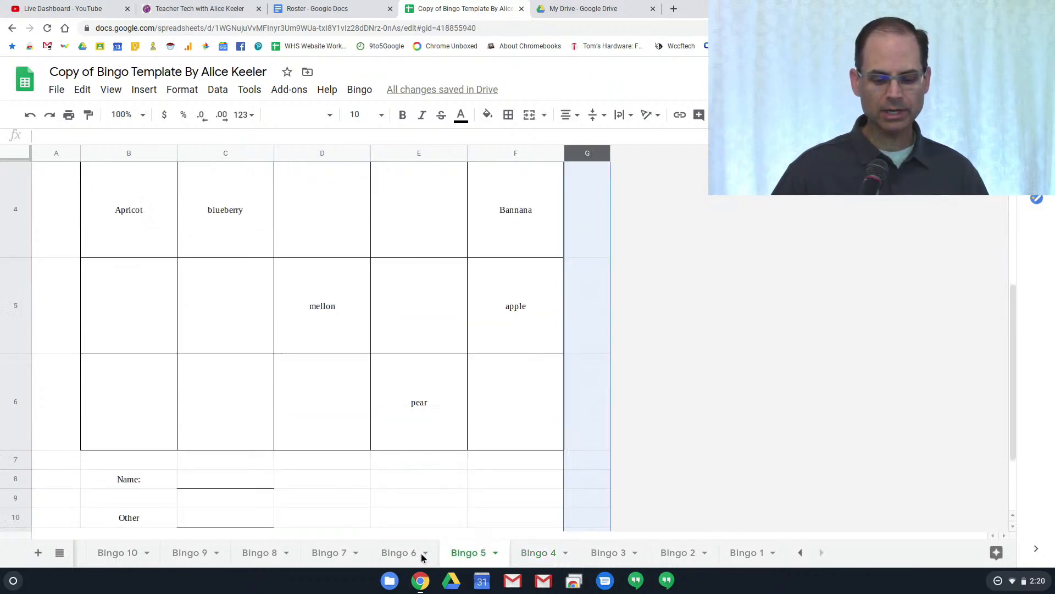
click(376, 554)
click(309, 556)
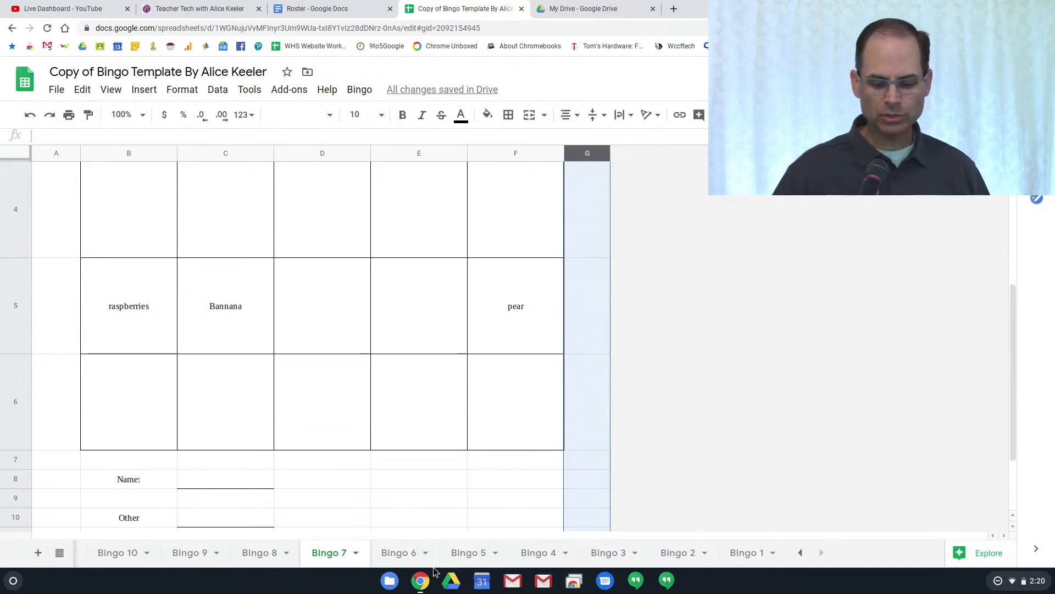
click(407, 553)
click(470, 553)
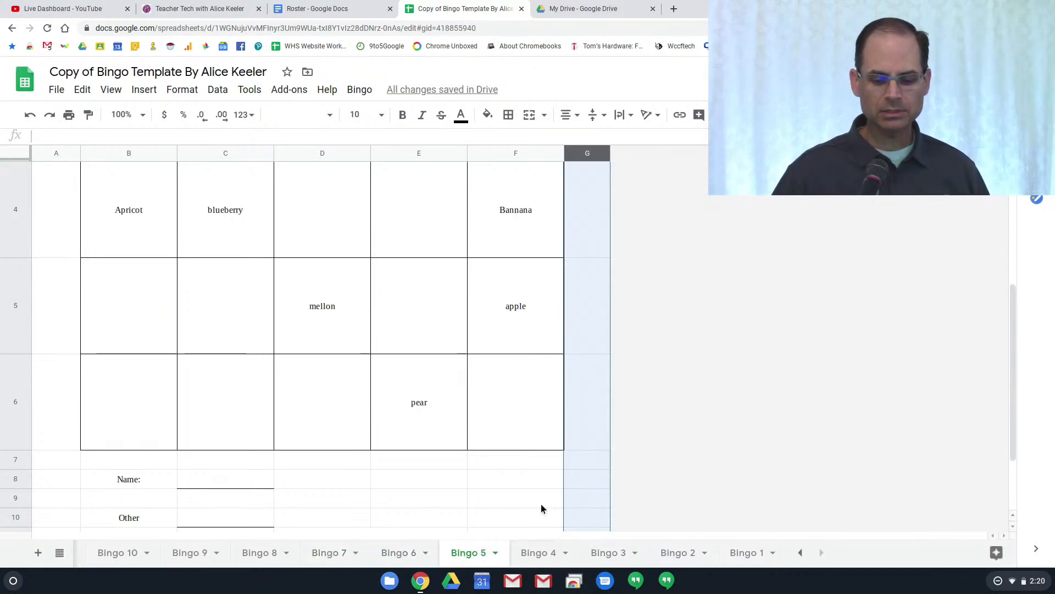
scroll(542, 523, up, 3)
click(542, 551)
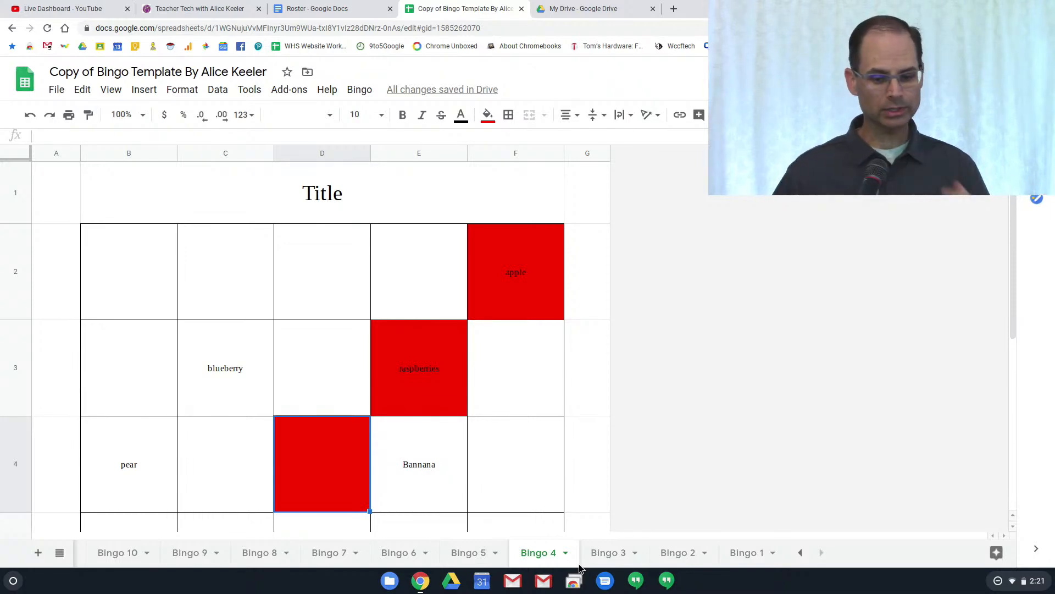
click(801, 553)
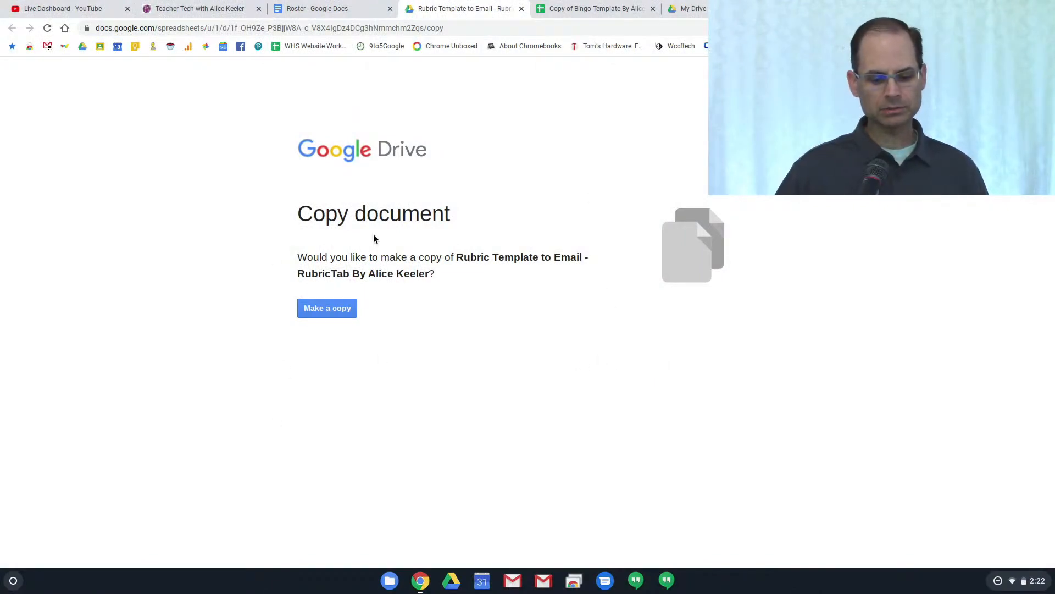
Make a personal copy of the RubricTab rubric template and bring up its installed add-ons
click(346, 308)
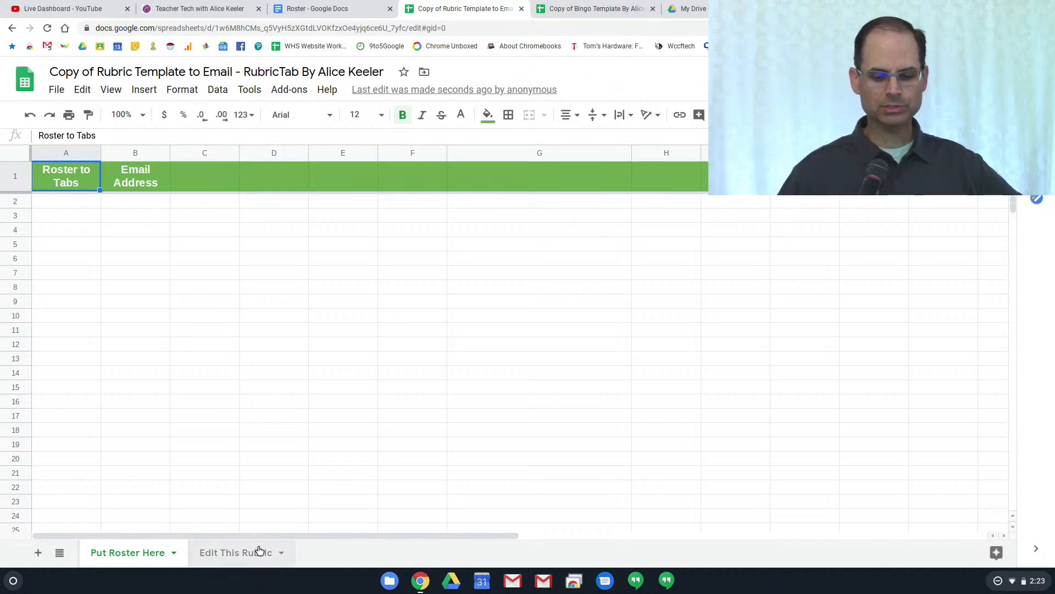
click(301, 91)
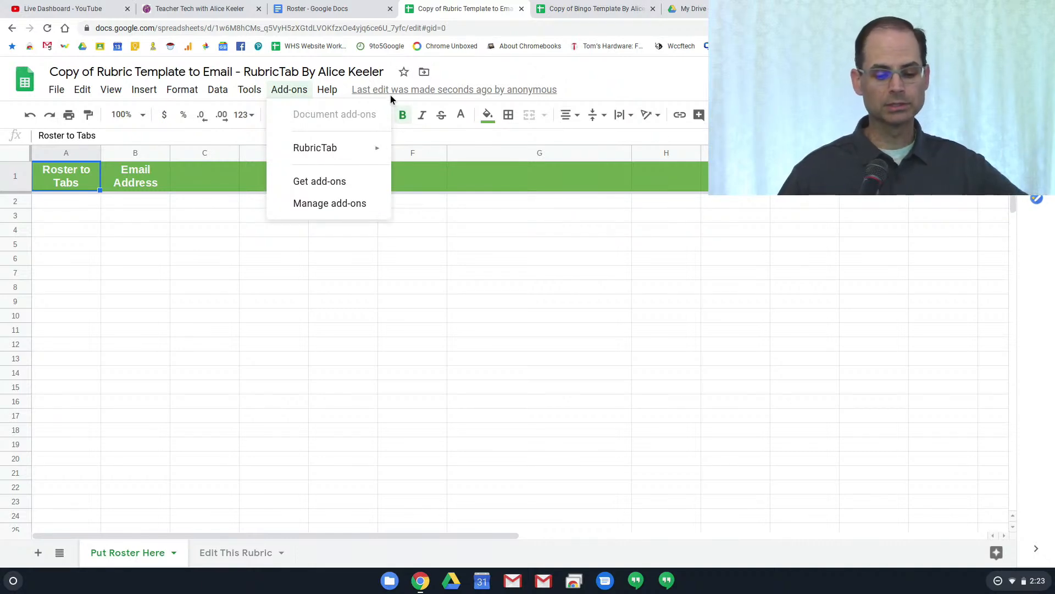
mouse_move(317, 159)
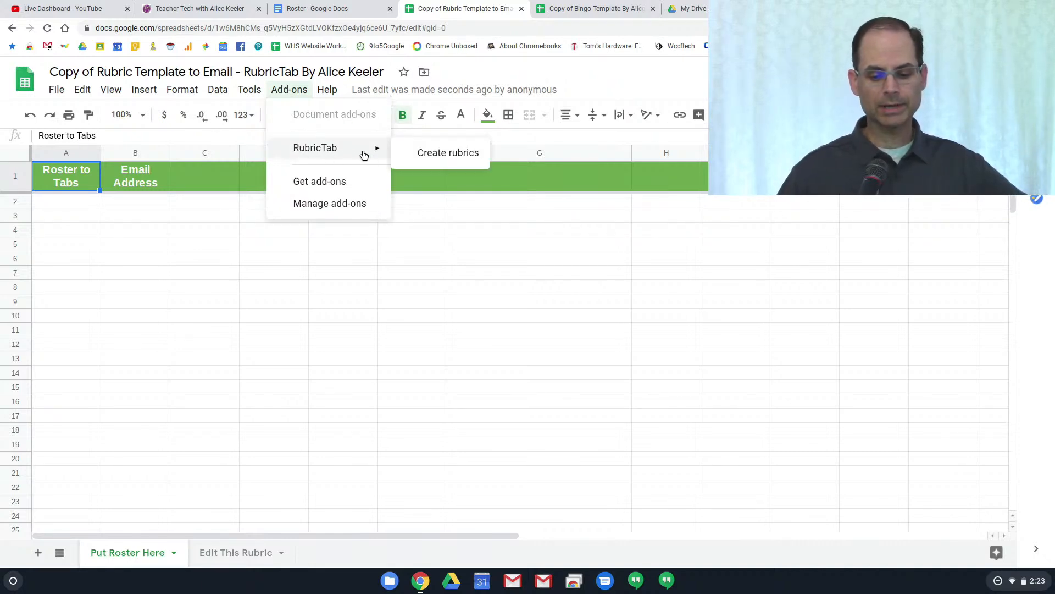
click(573, 75)
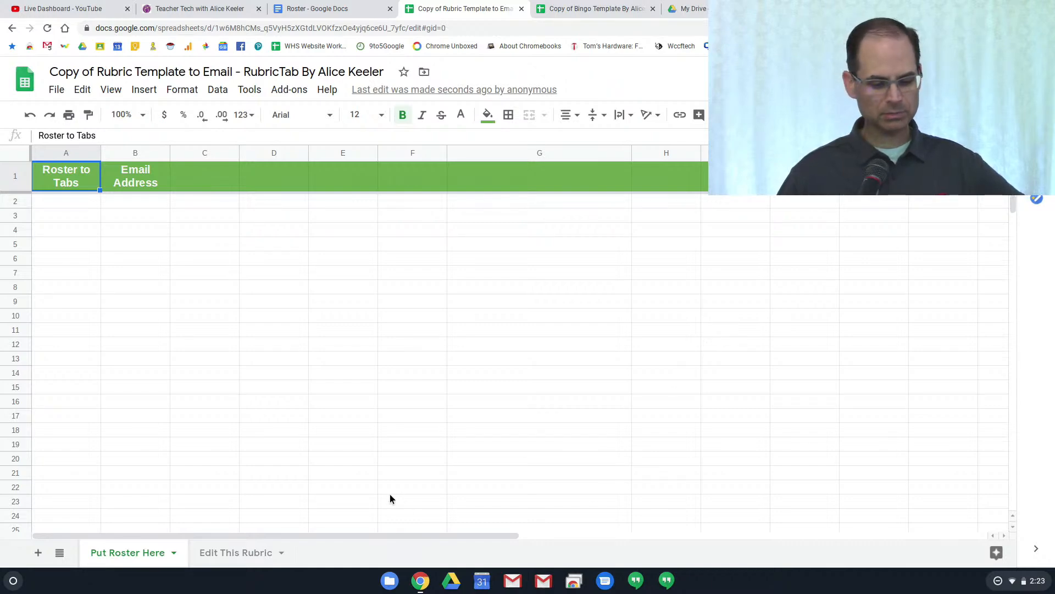
Show the Edit This Rubric sheet with four 25% criteria scored Advanced (4) to Unacceptable (0)
click(238, 557)
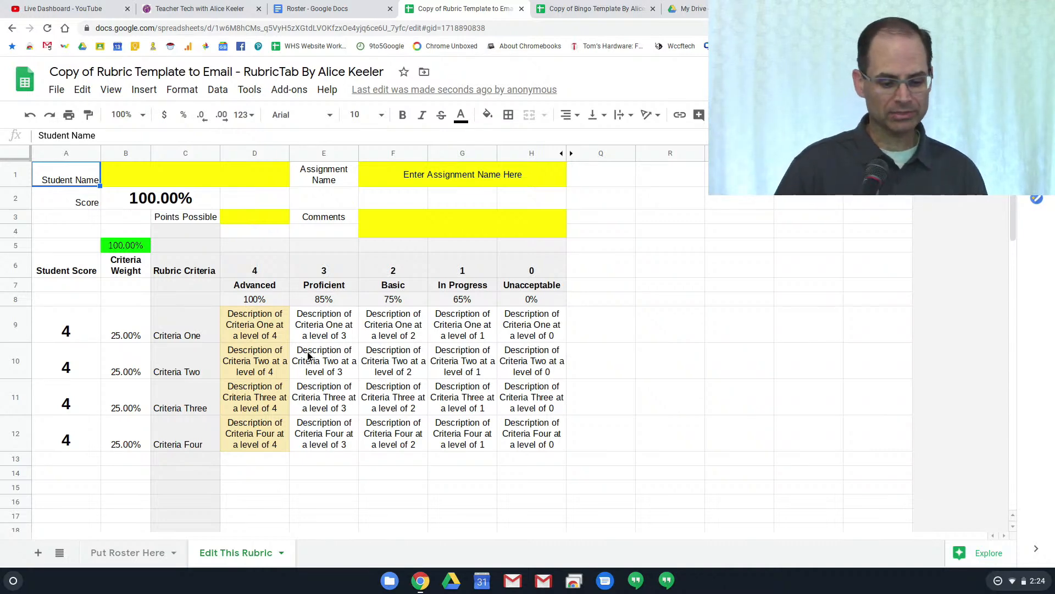
Compare the Put Roster Here and Edit This Rubric sheets, ending on Edit This Rubric at C9
click(145, 552)
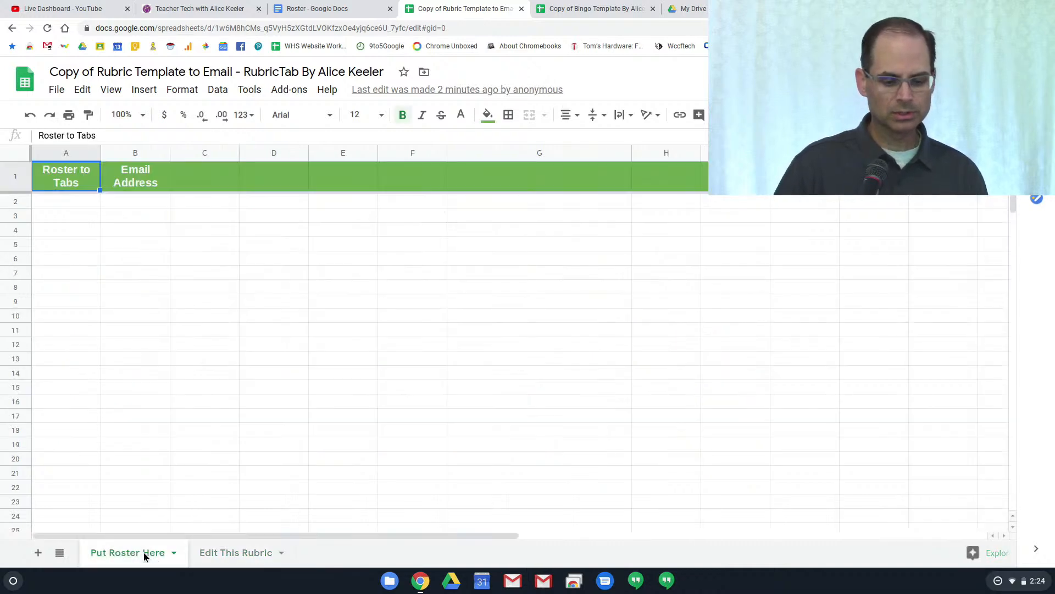
click(217, 552)
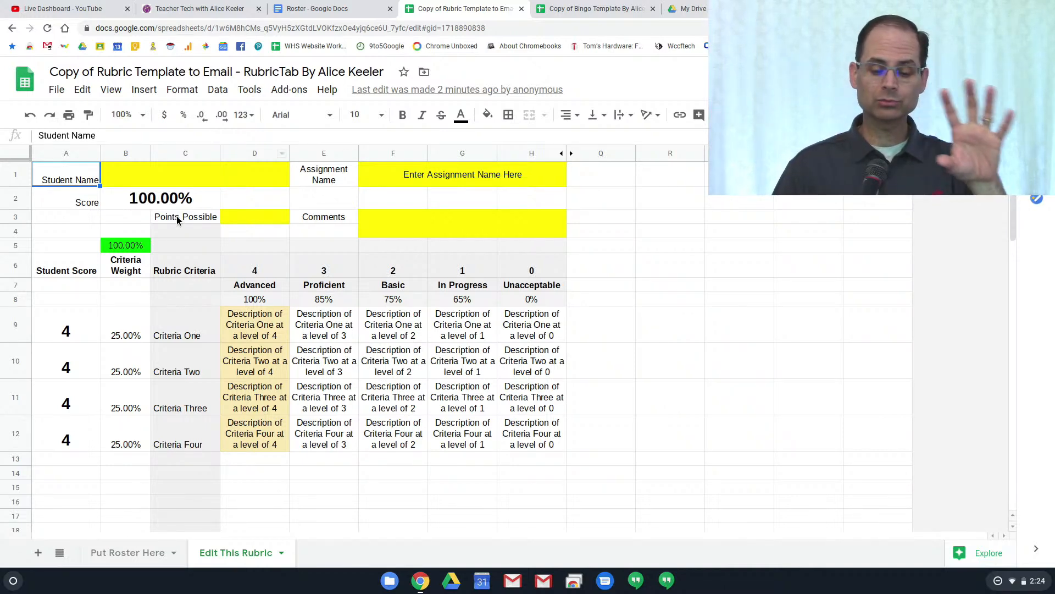
click(135, 553)
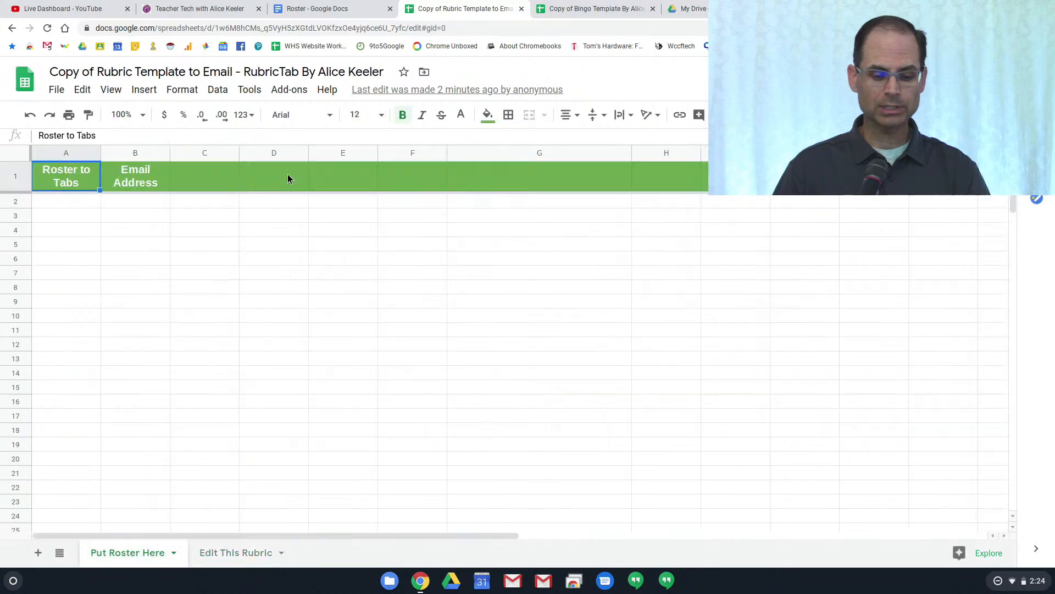
click(233, 553)
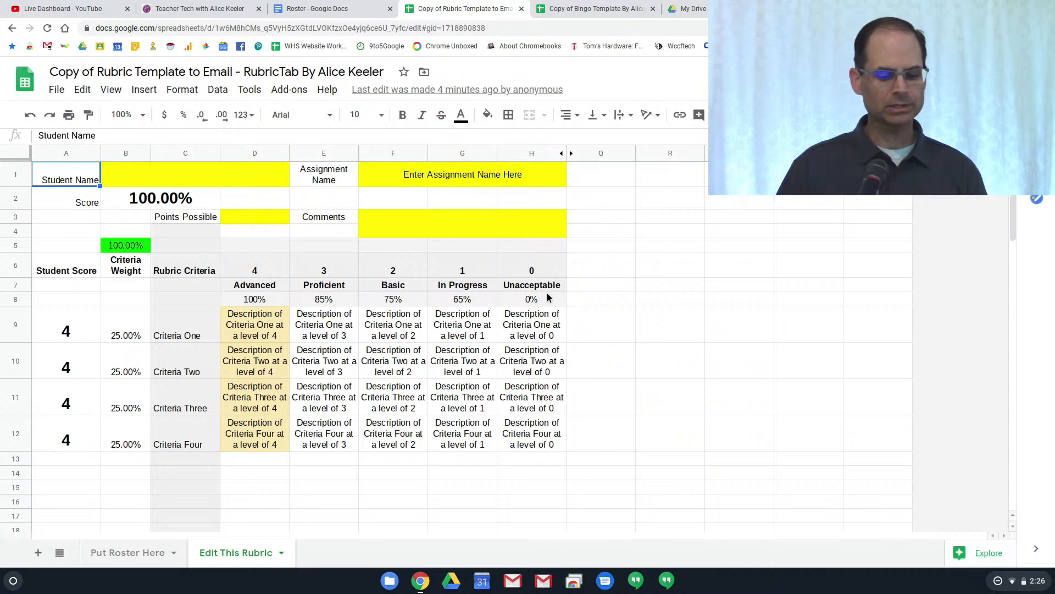
click(173, 324)
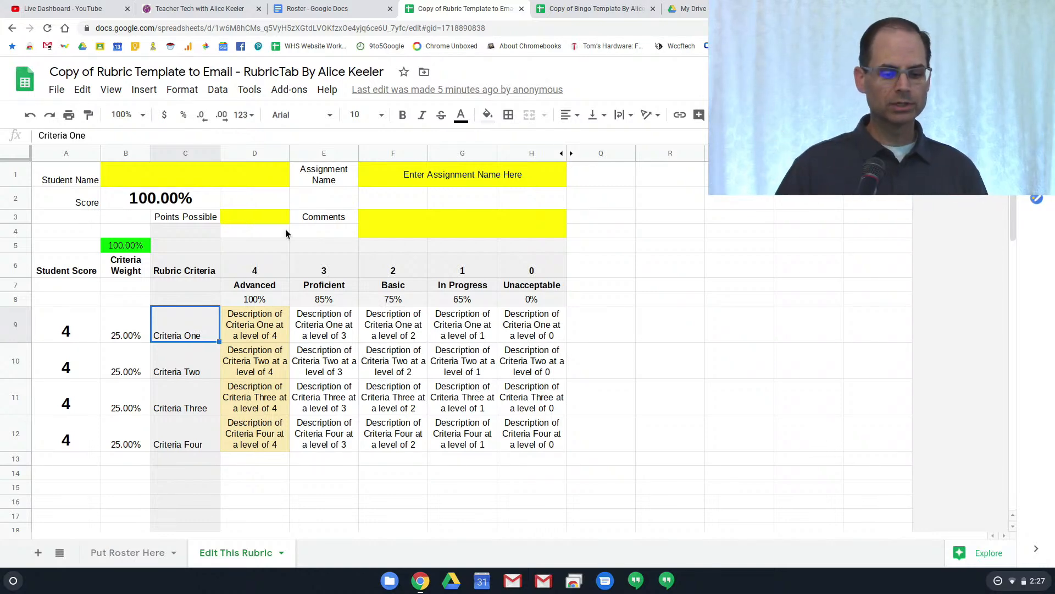
Leave the File menu unused and return to the empty Put Roster Here sheet
click(58, 89)
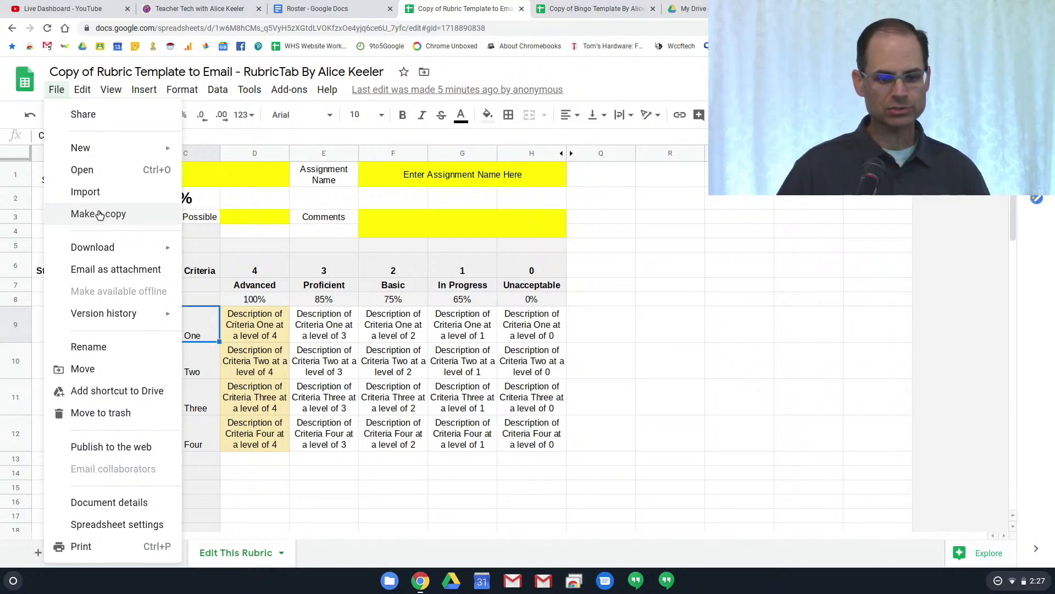
click(662, 302)
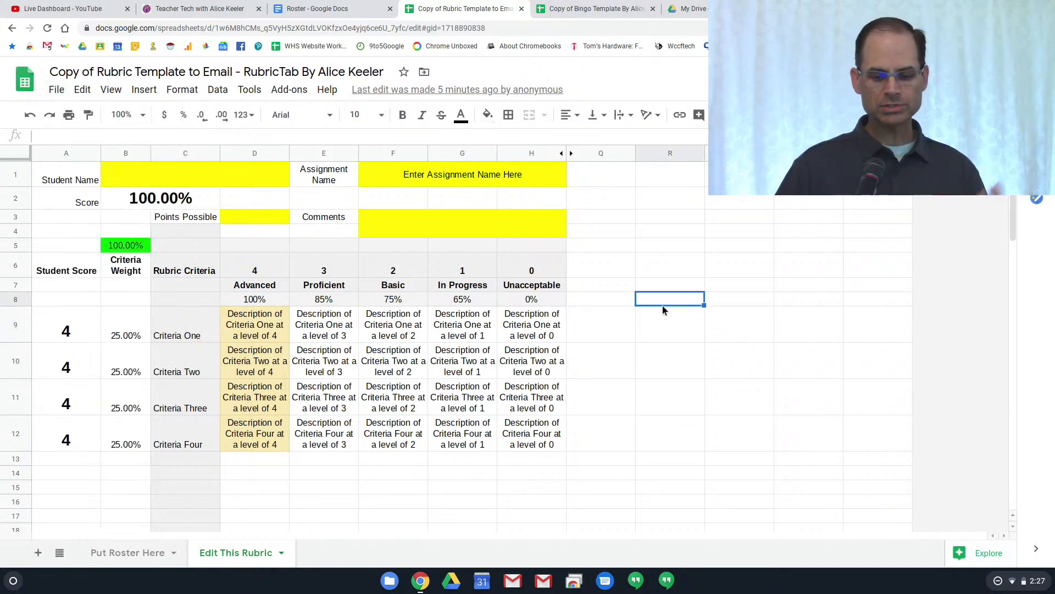
click(152, 554)
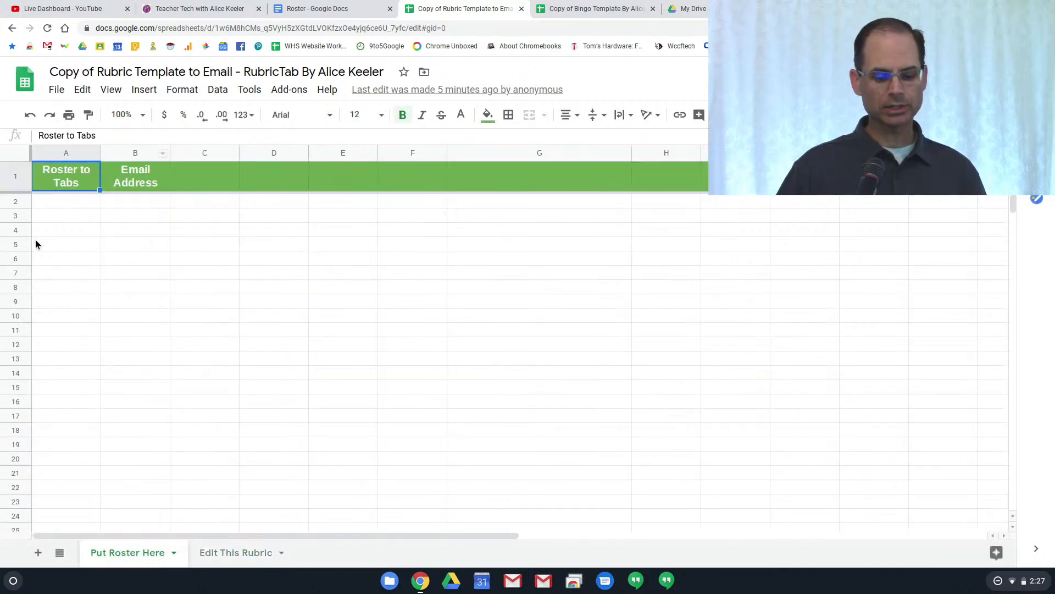
Paste the four student names from the roster document into A2:A5
click(350, 13)
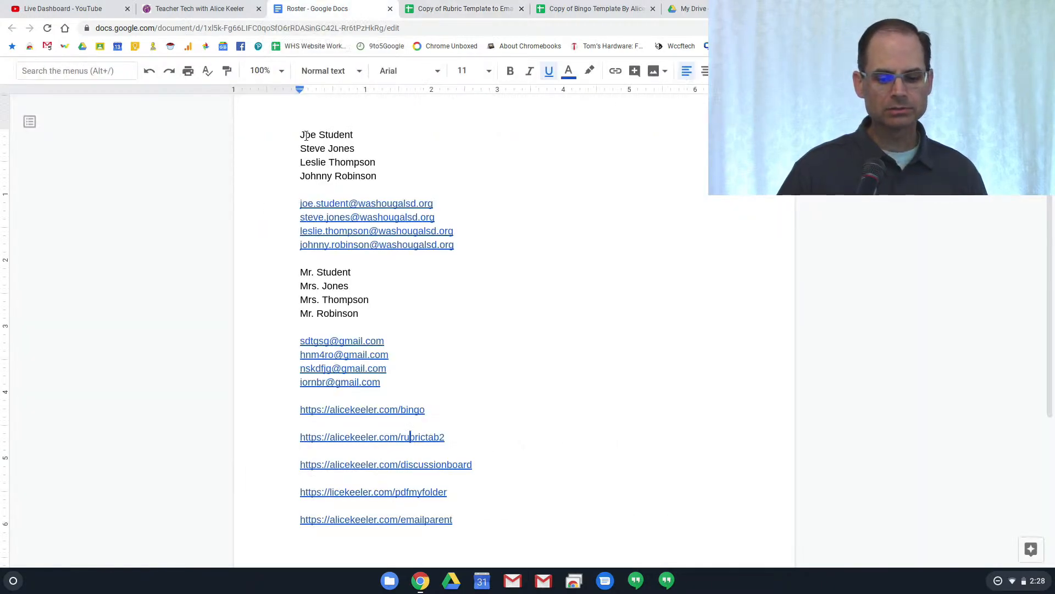
drag(302, 134, 379, 174)
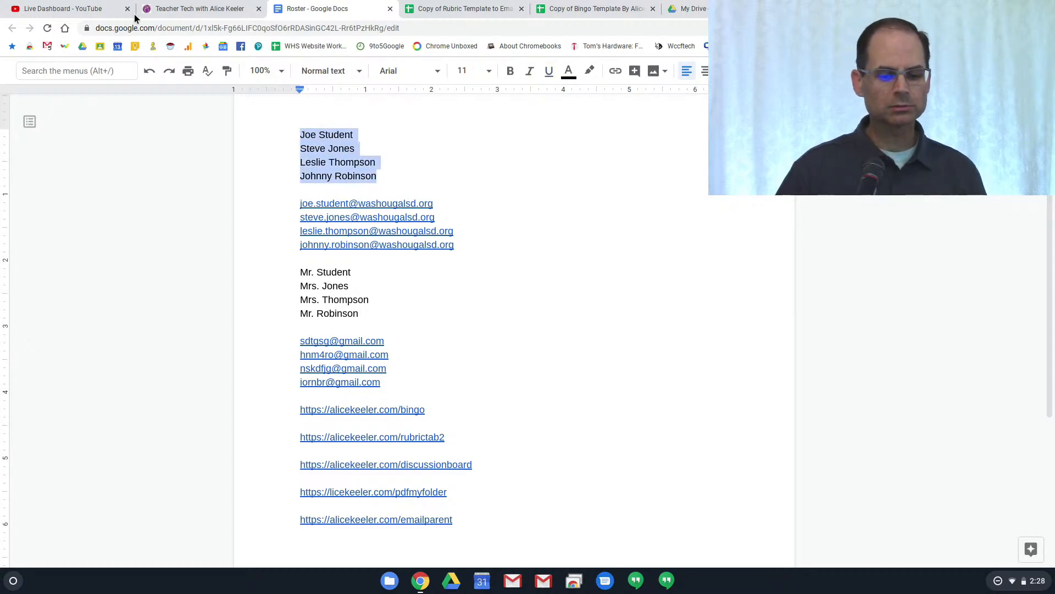
click(482, 16)
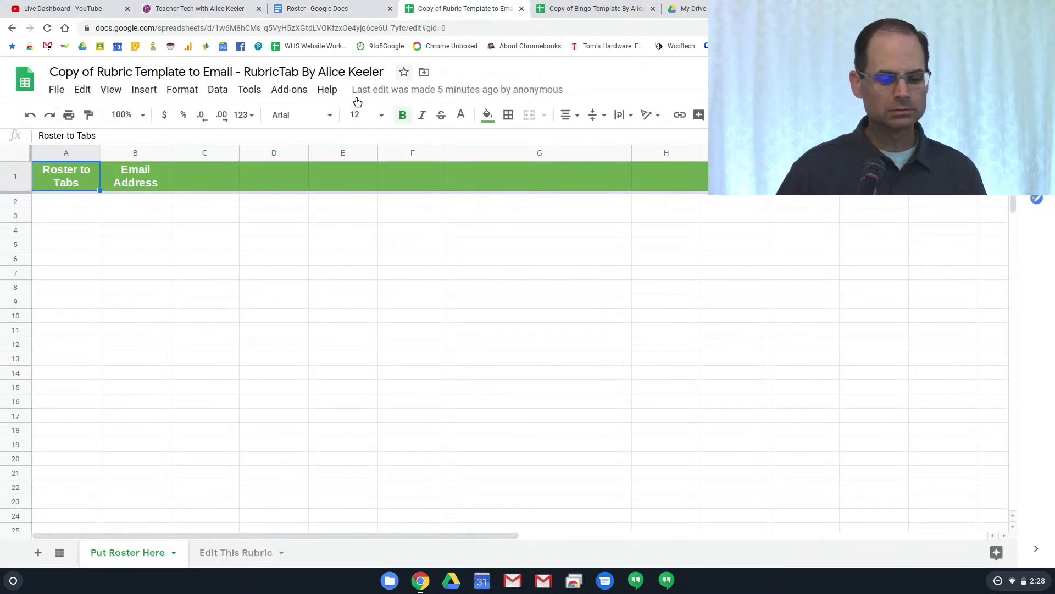
click(54, 199)
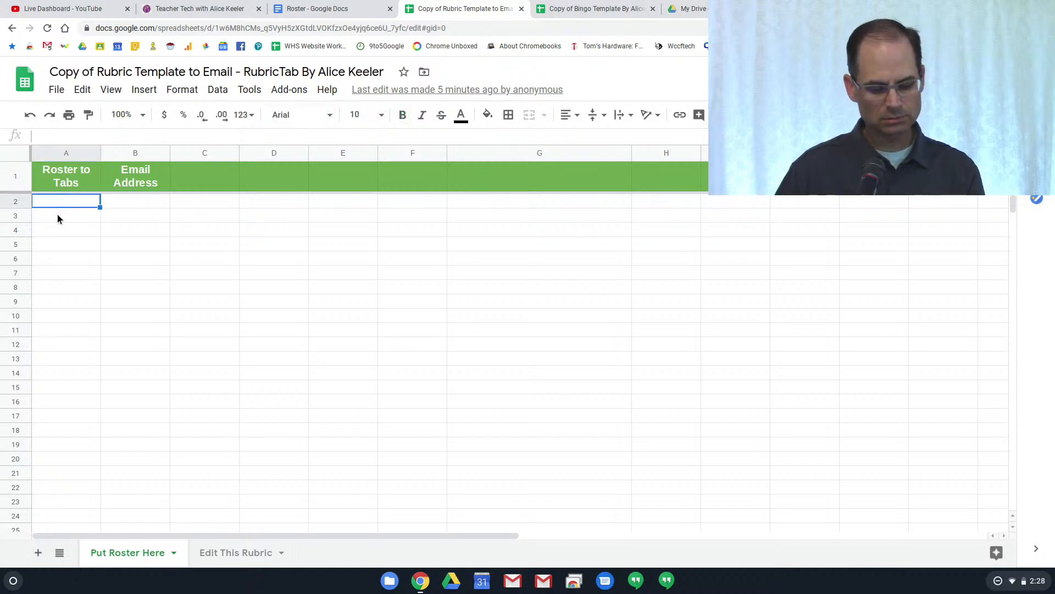
key(ctrl+v)
click(72, 279)
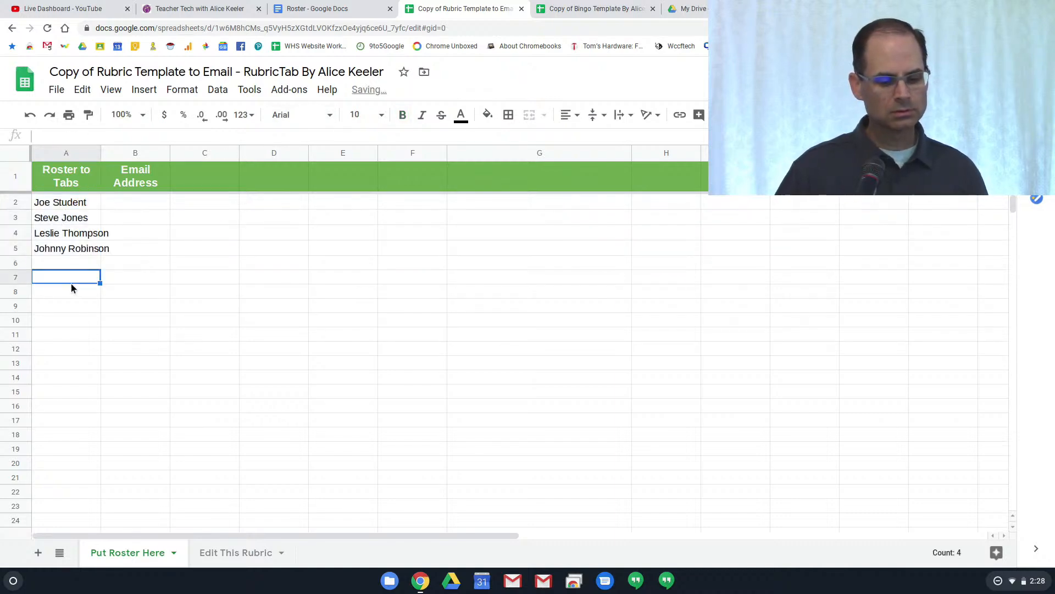
Paste the four matching school e-mail addresses from the roster document into B2:B5
click(332, 14)
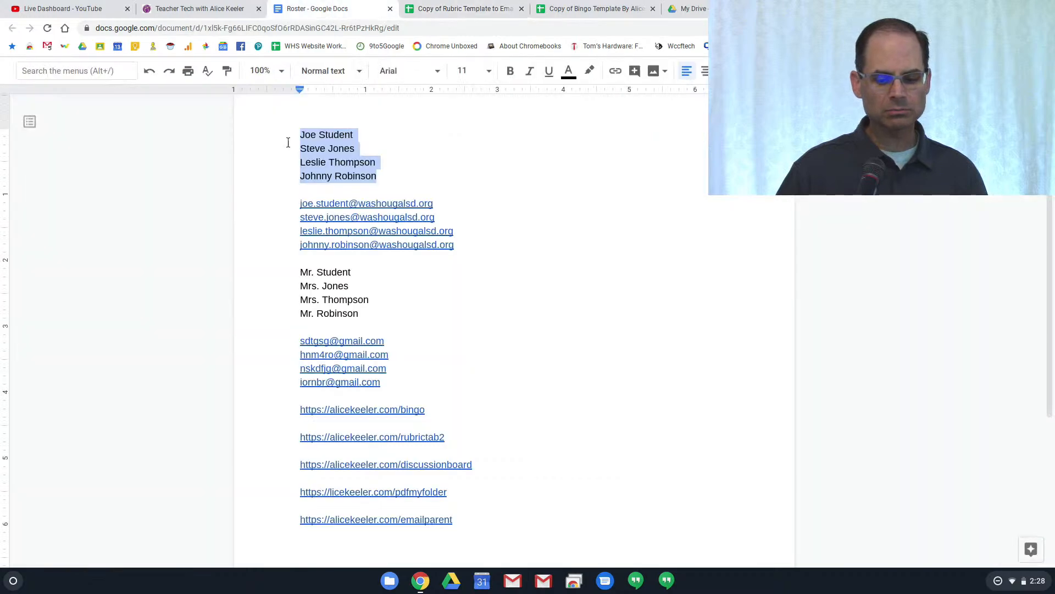
drag(298, 204, 450, 252)
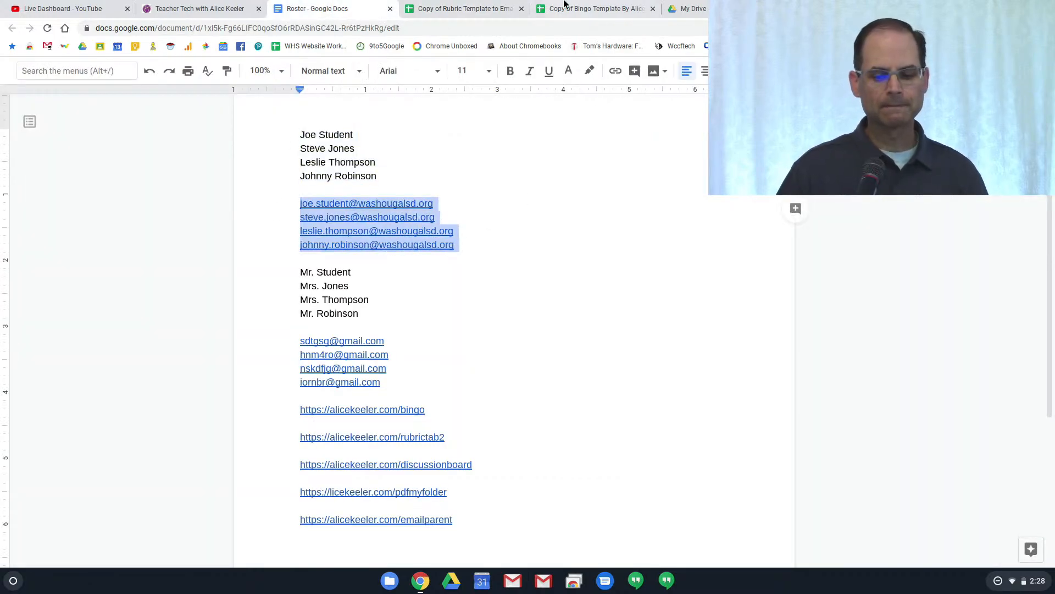
click(479, 9)
click(127, 202)
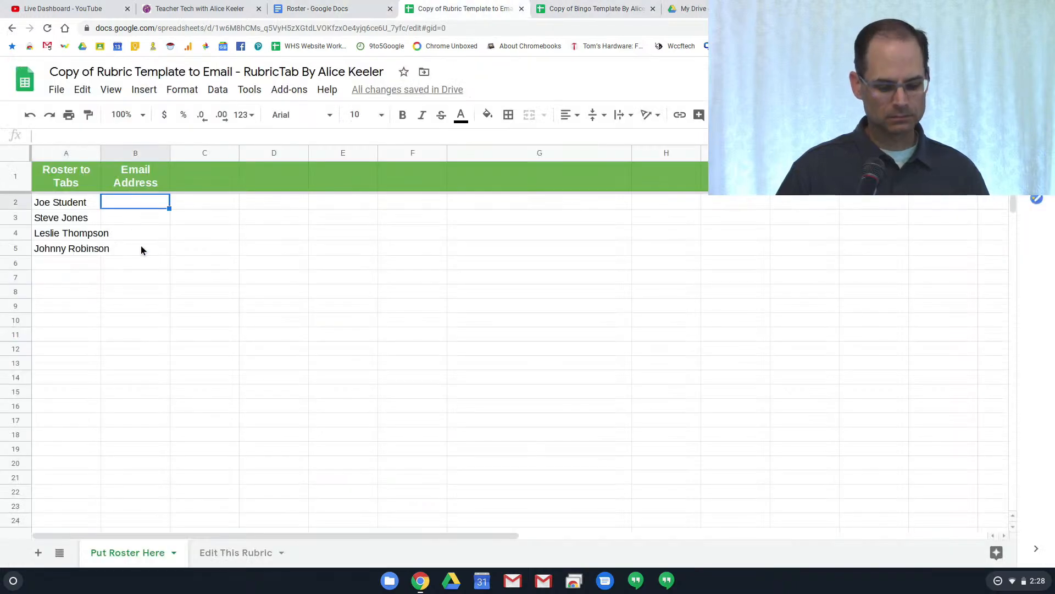
key(ctrl+v)
click(215, 366)
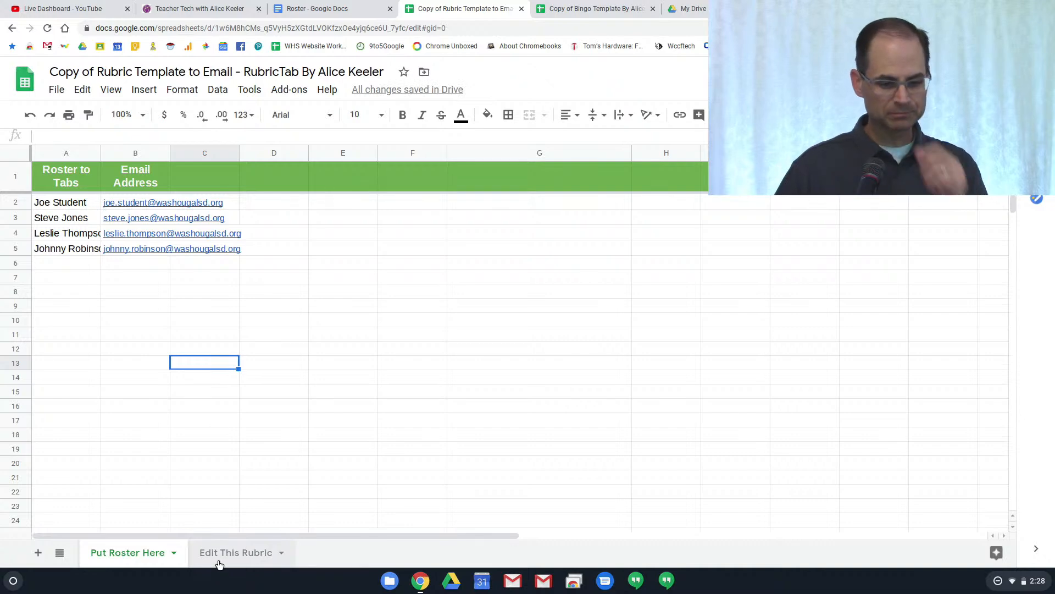
click(301, 93)
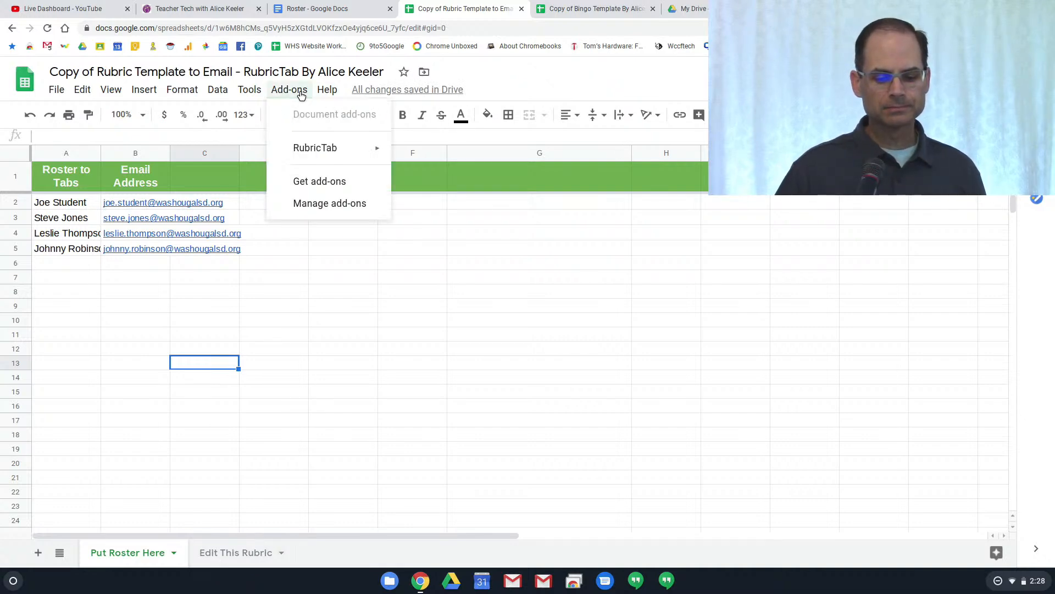
Run RubricTab's Create rubrics and grant permission via Advanced, Go to RubricTab (unsafe), and Allow
mouse_move(305, 149)
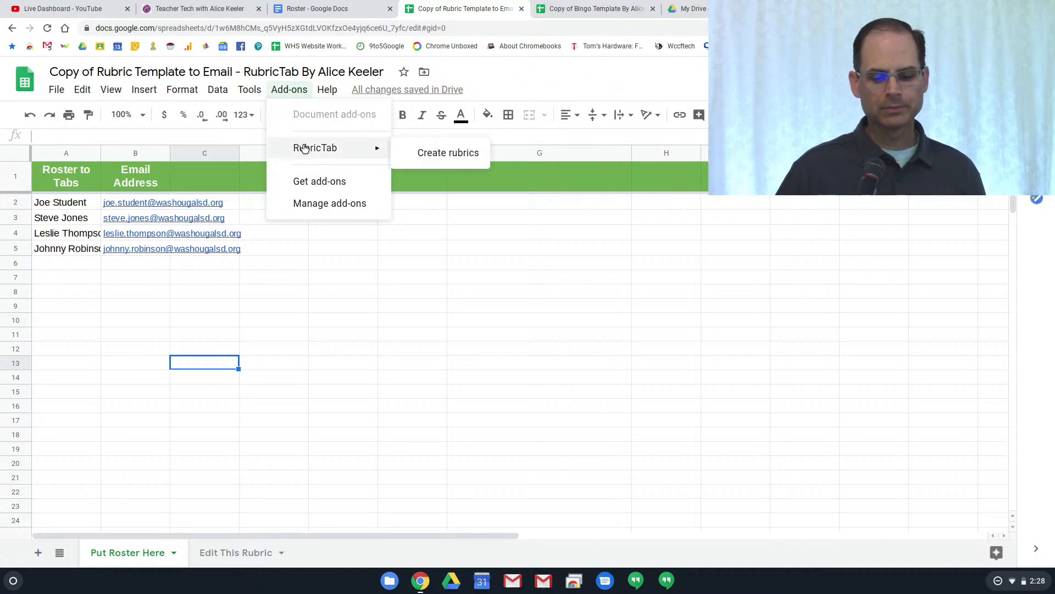
click(437, 154)
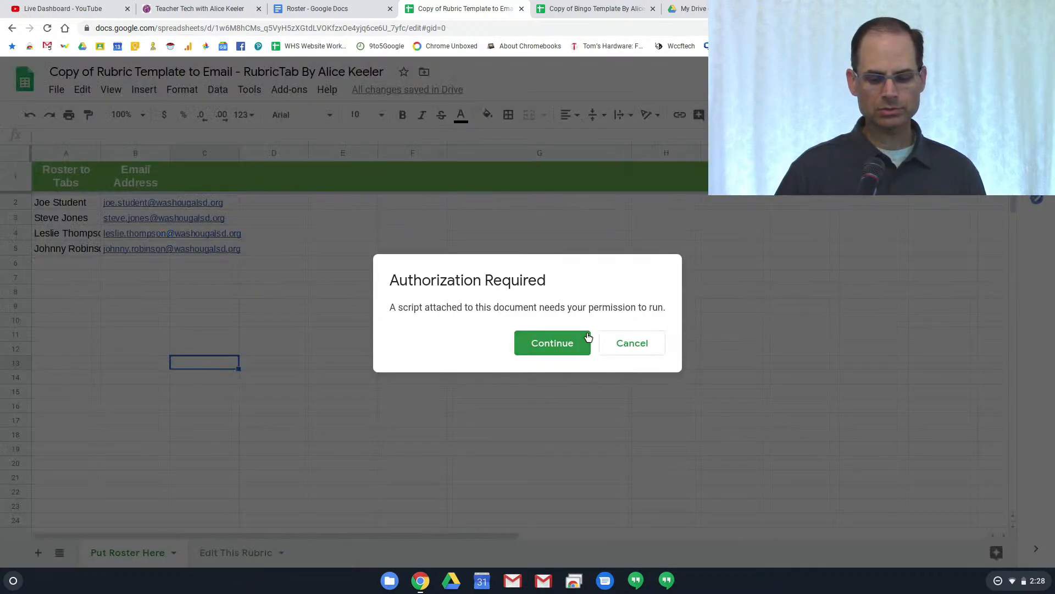
click(571, 343)
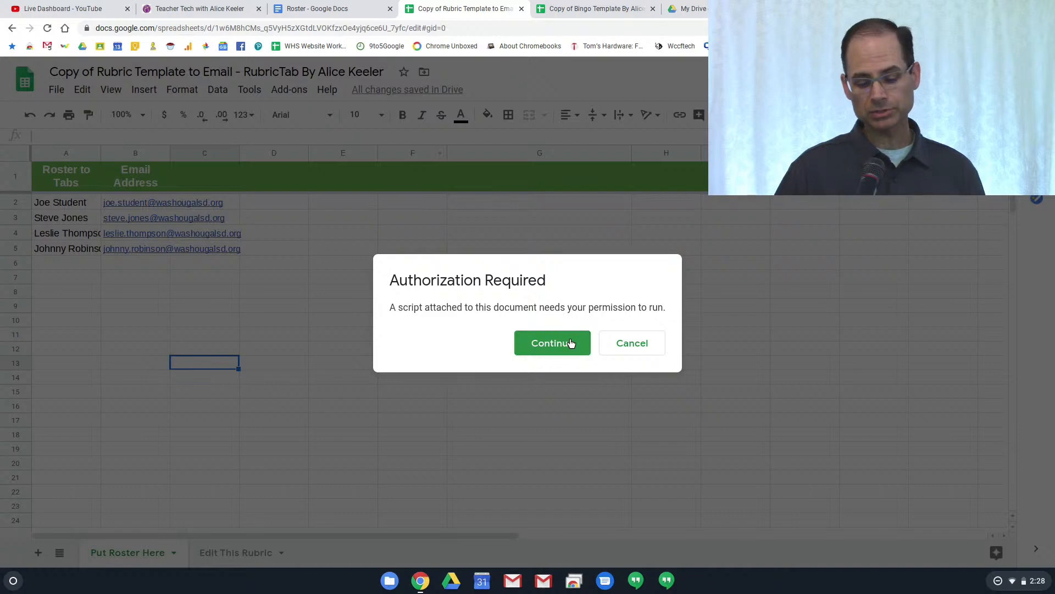
click(571, 326)
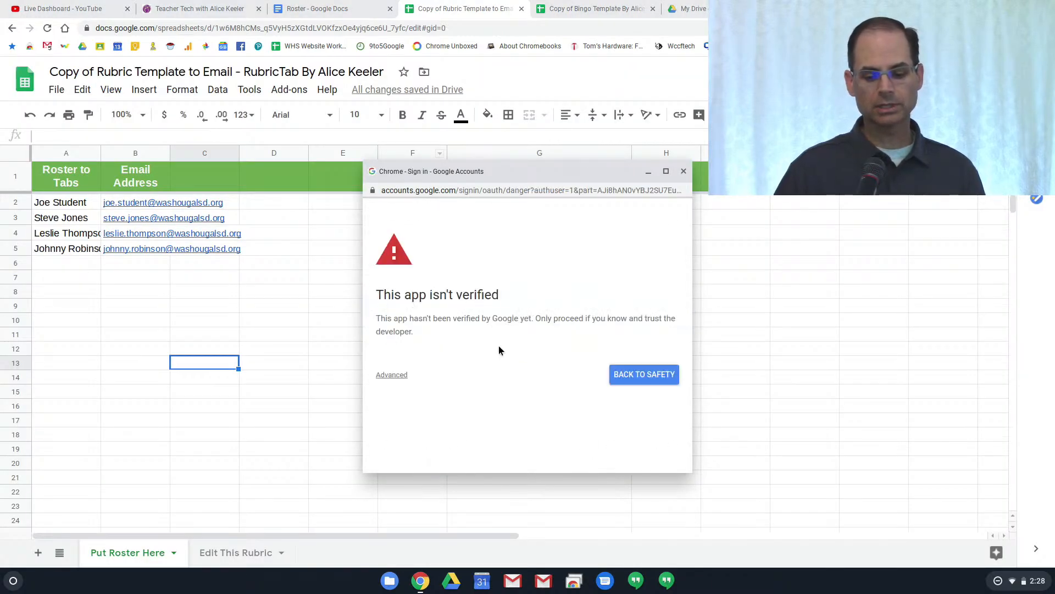
click(392, 379)
scroll(394, 378, down, 1)
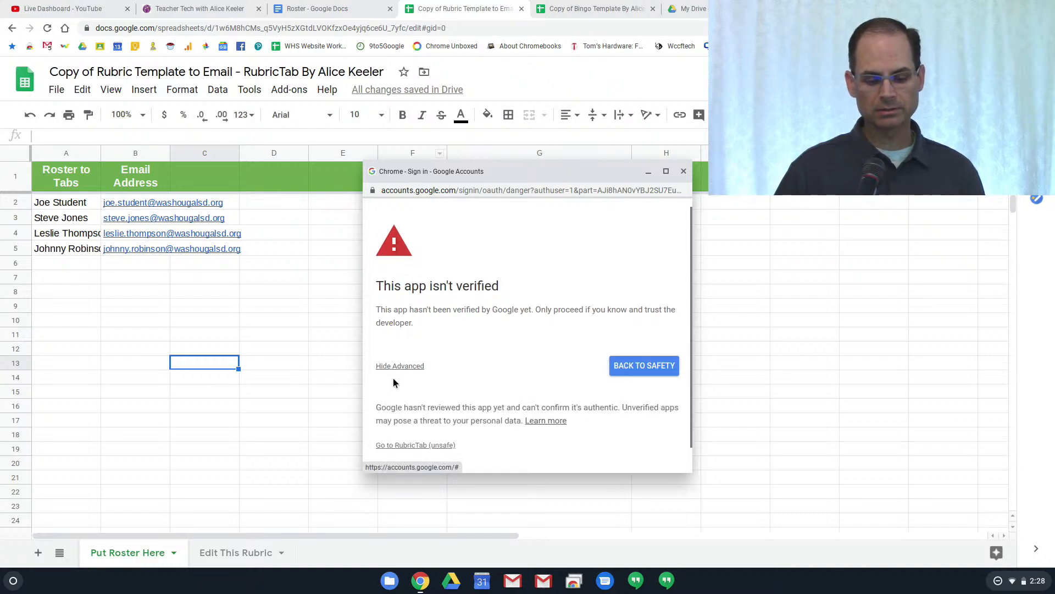
click(407, 439)
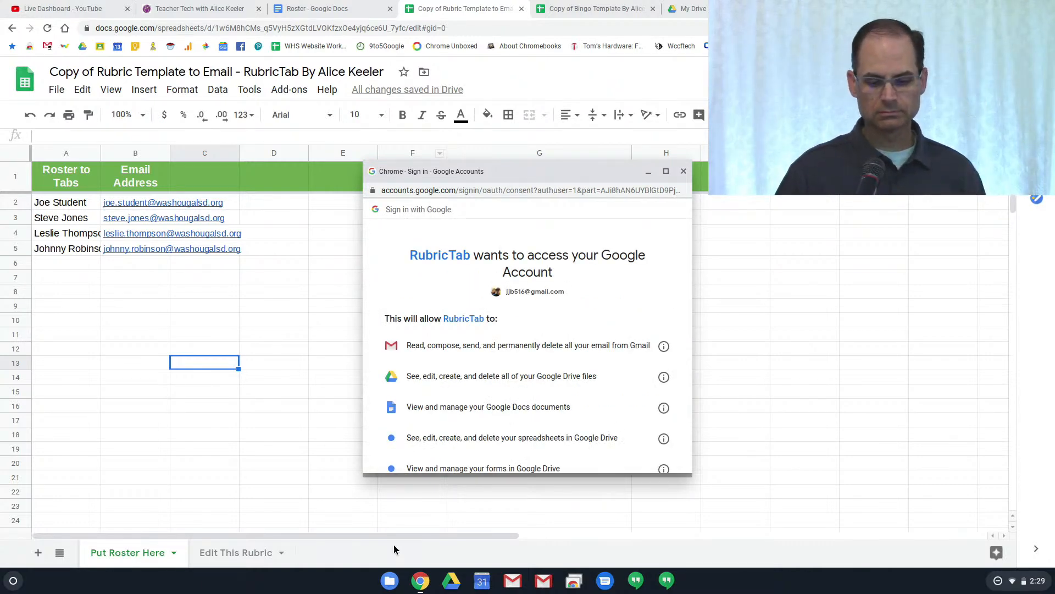
scroll(566, 386, down, 3)
click(636, 467)
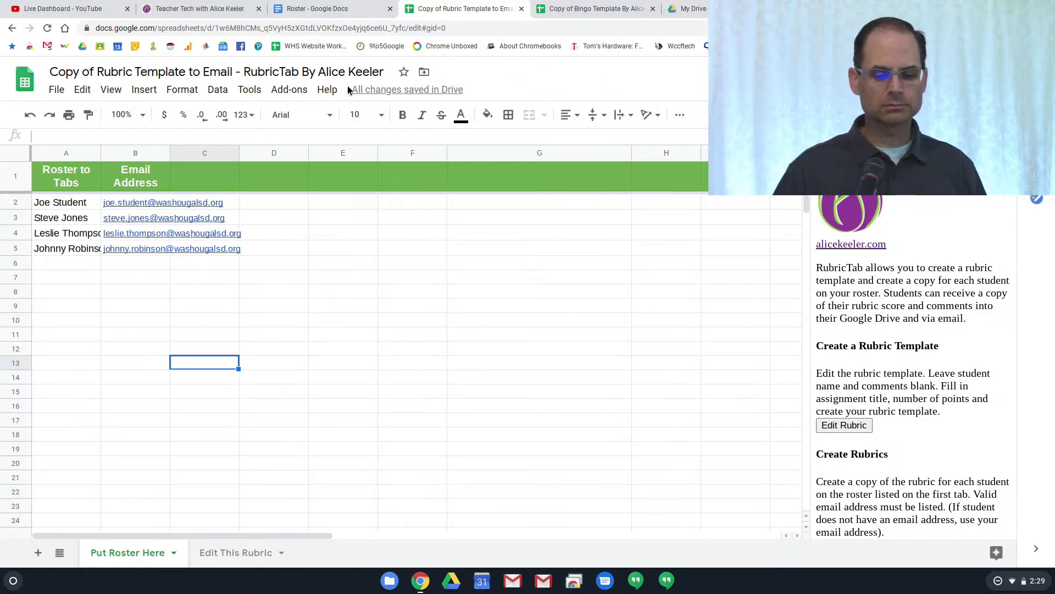
Run RubricTab's Create rubrics to add a rubric tab for each of the four roster students
click(289, 90)
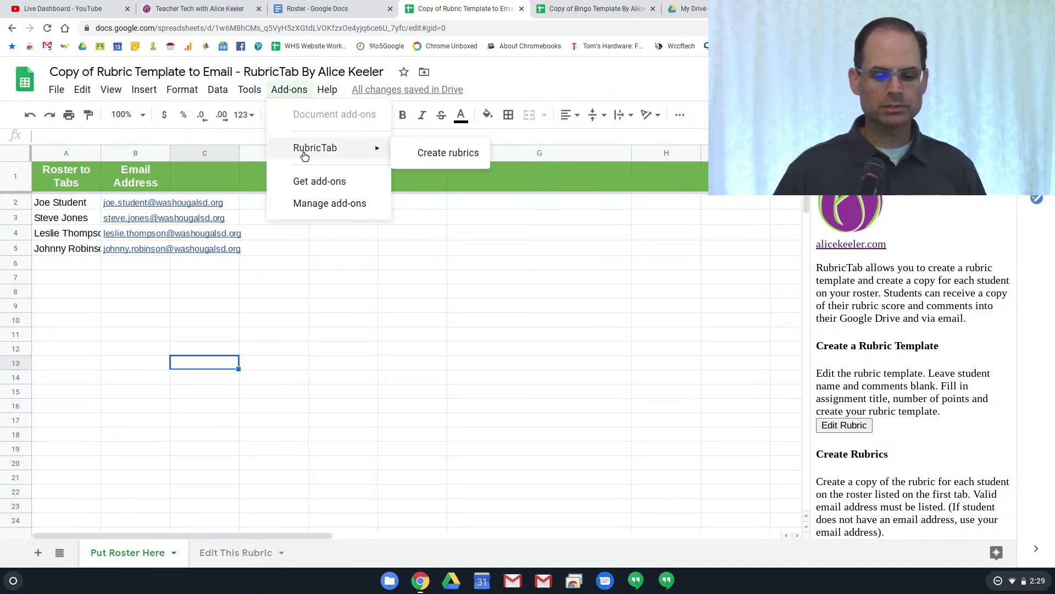
mouse_move(318, 151)
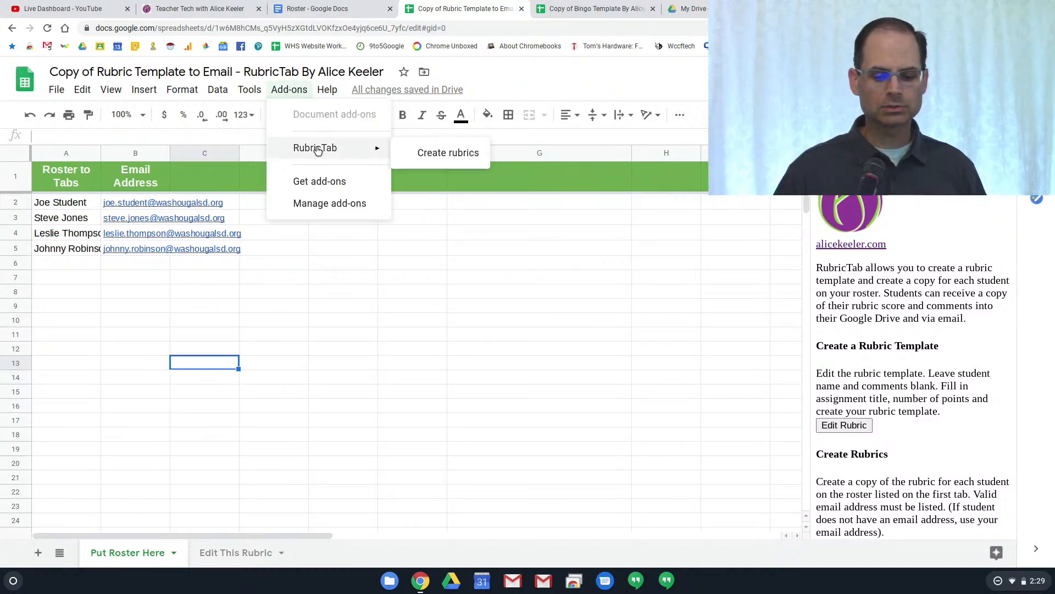
click(417, 152)
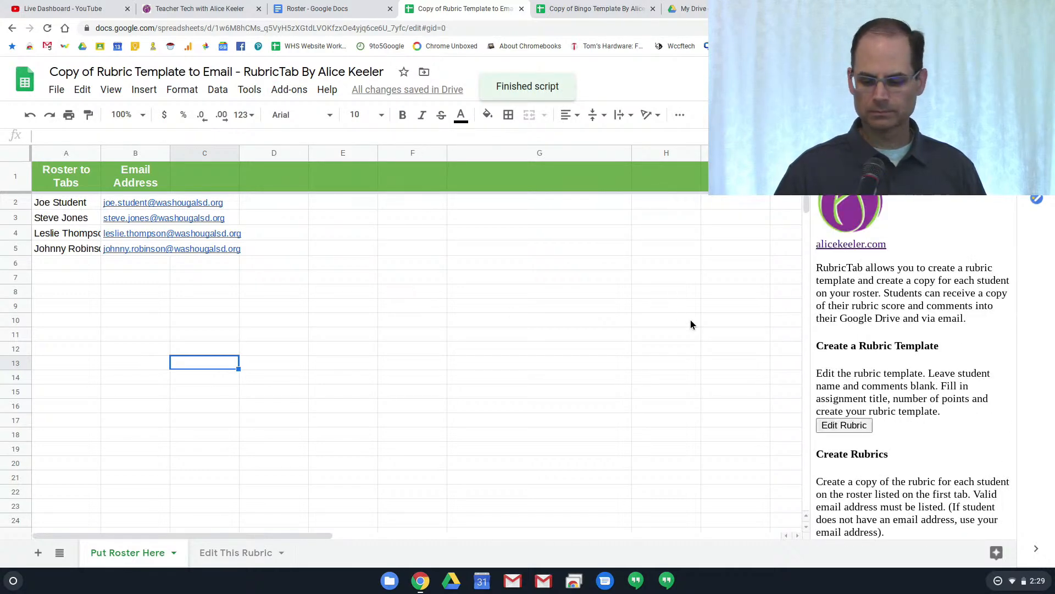
scroll(875, 501, down, 1)
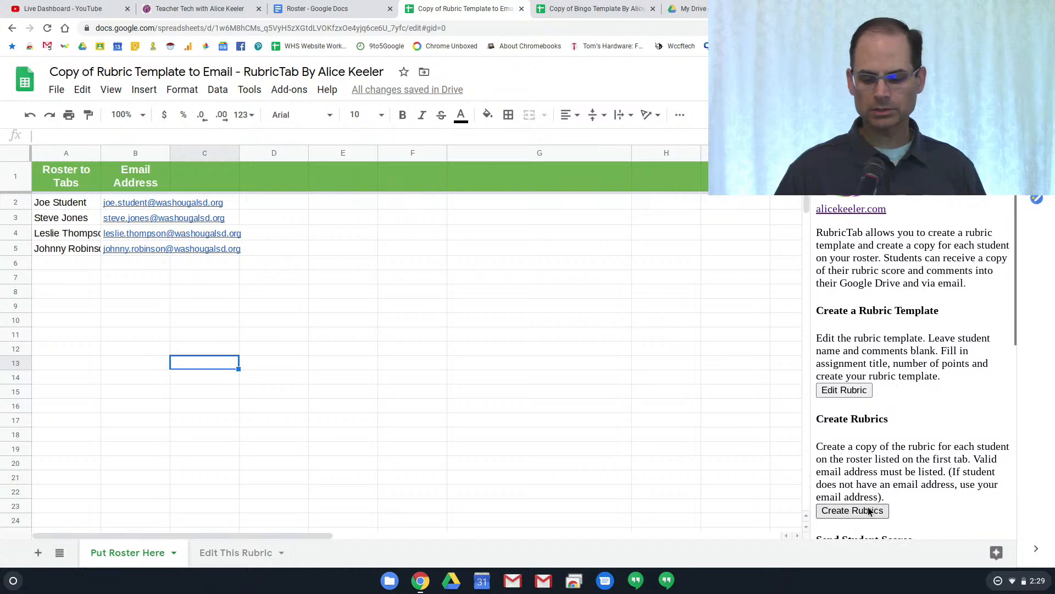
scroll(874, 495, down, 2)
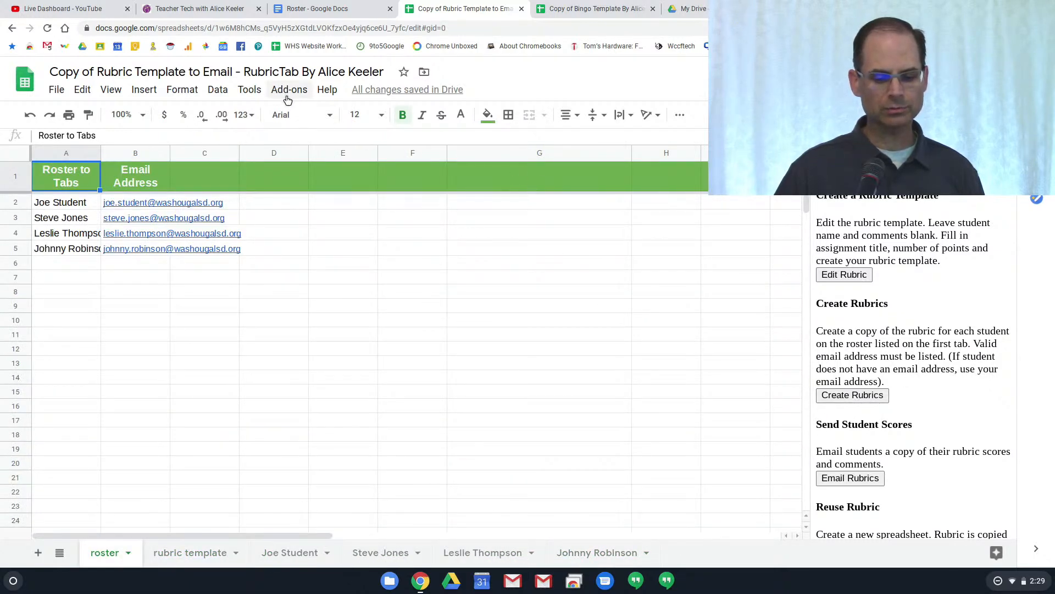
Review each student's rubric tab and the rubric template, returning to the first student's A9 score
click(279, 558)
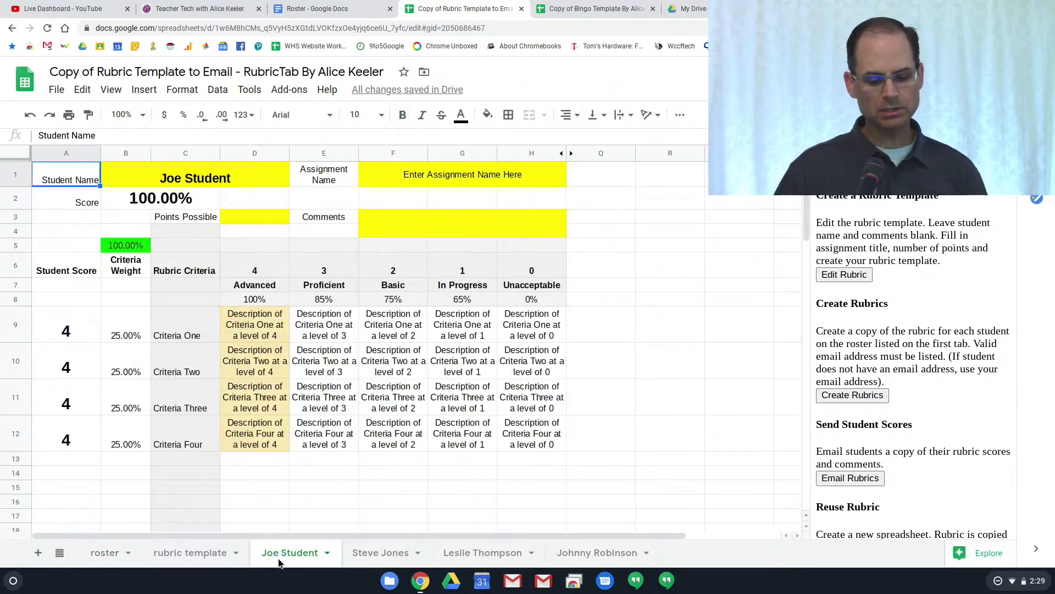
key(ctrl+shift+Page_Down)
key(ctrl+shift+Page_Down)
key(ctrl+shift+Page_Down)
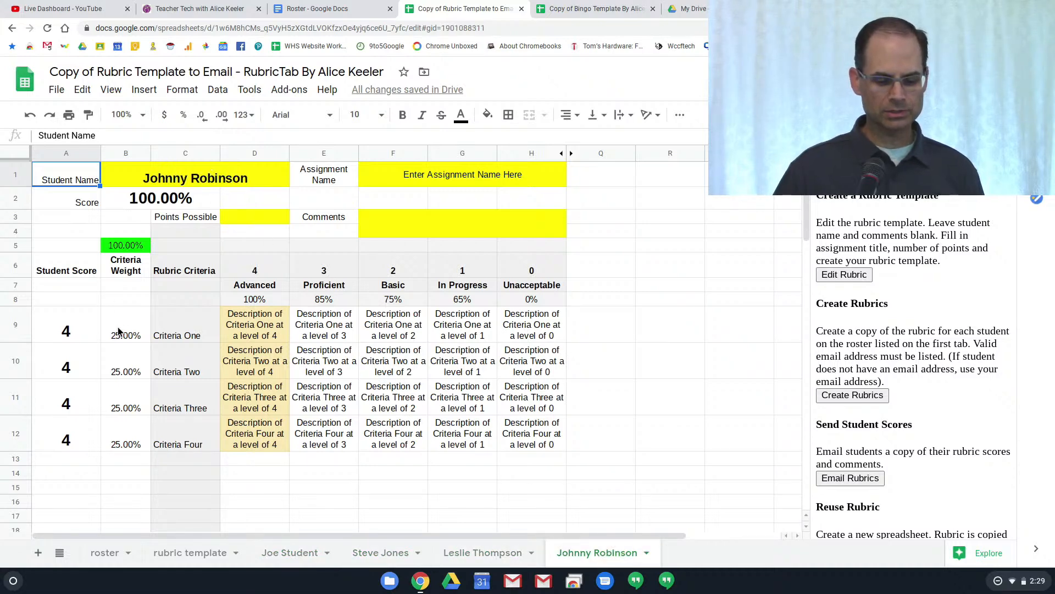
click(181, 555)
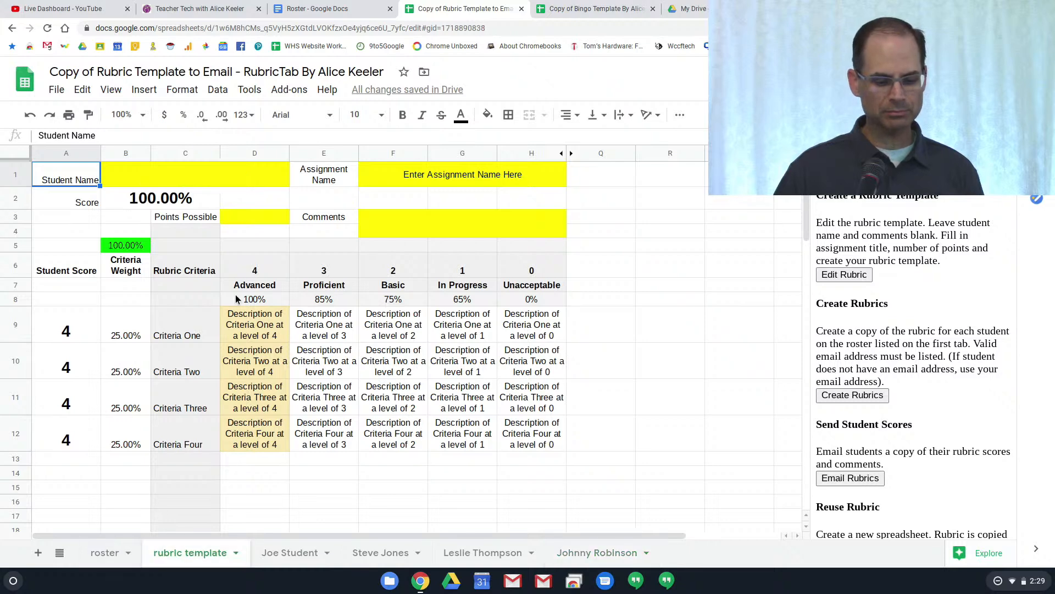
click(305, 551)
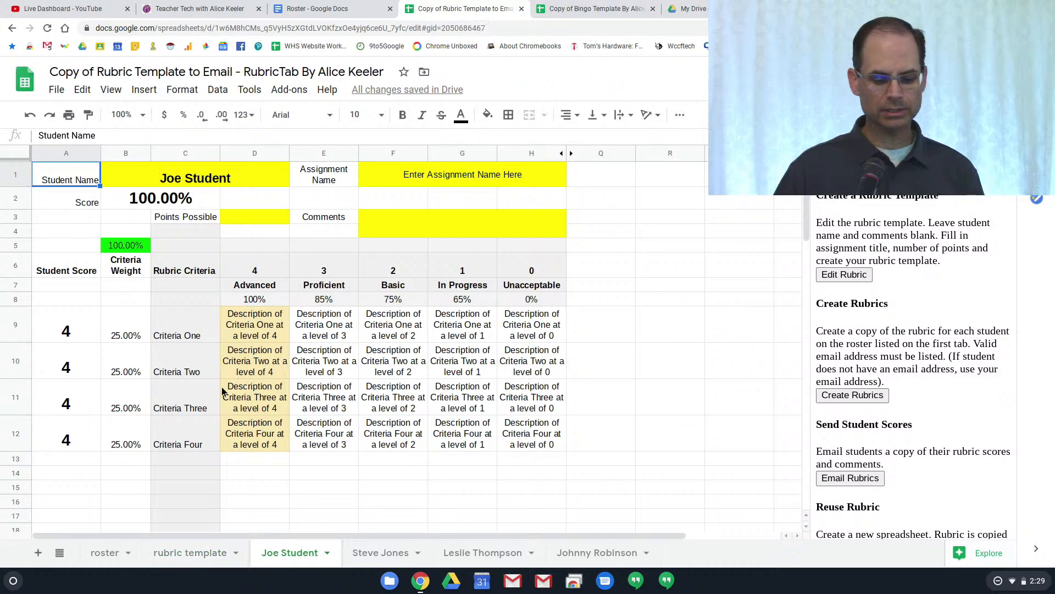
click(67, 330)
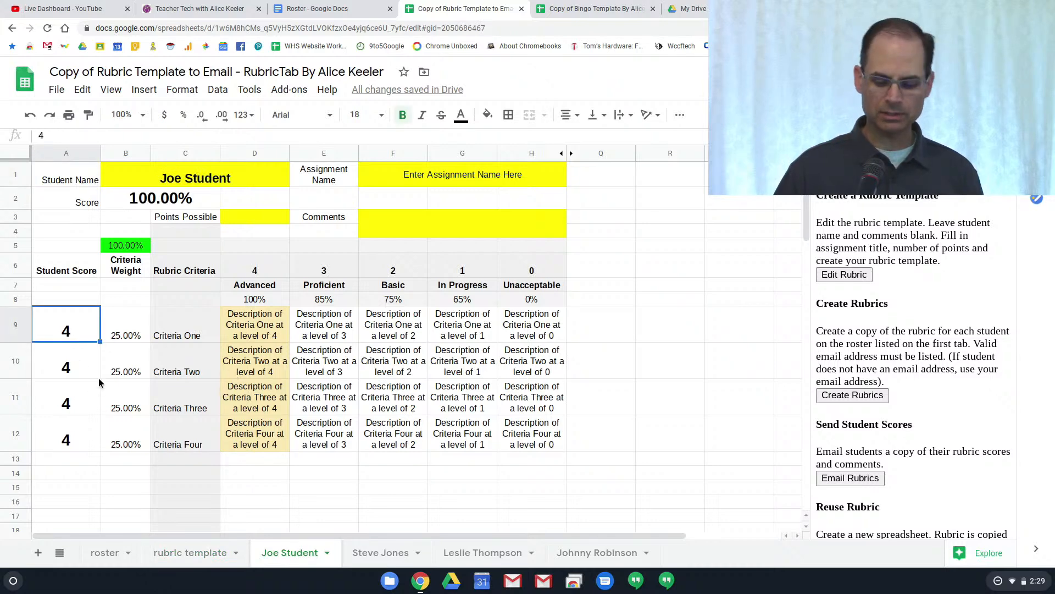
Score the first student's rubric 4, 3, 2 and 4 for a 90.00% total
key(Return)
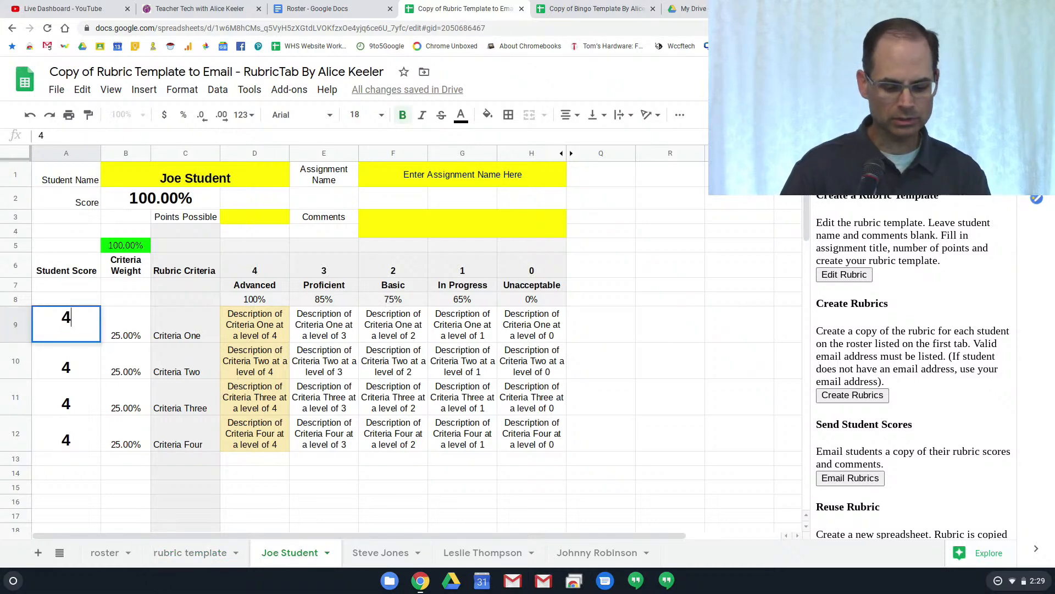
text(3)
key(BackSpace)
key(Return)
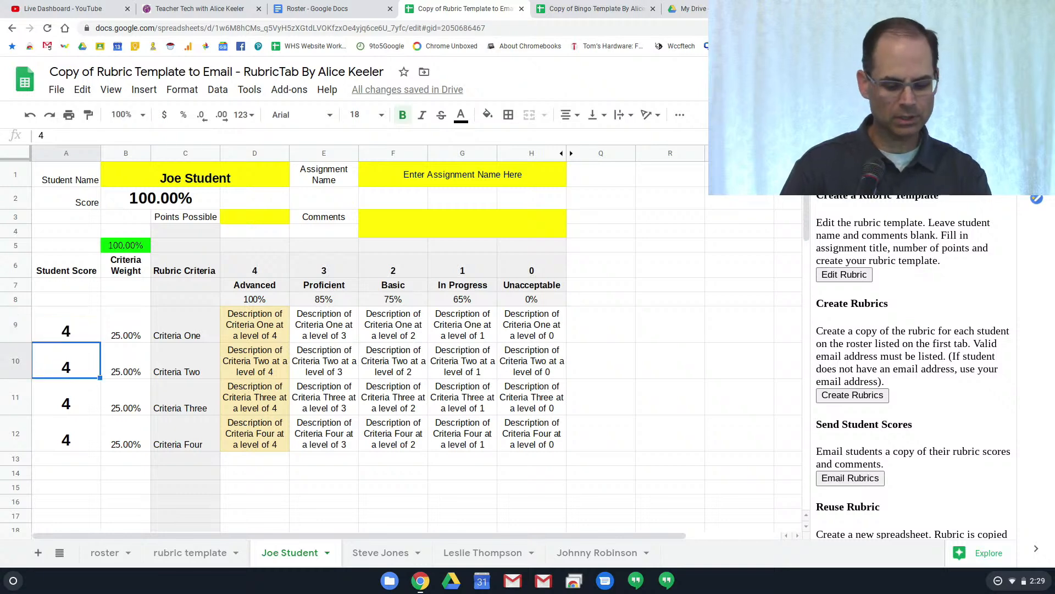
text(3)
key(Return)
text(2)
key(Return)
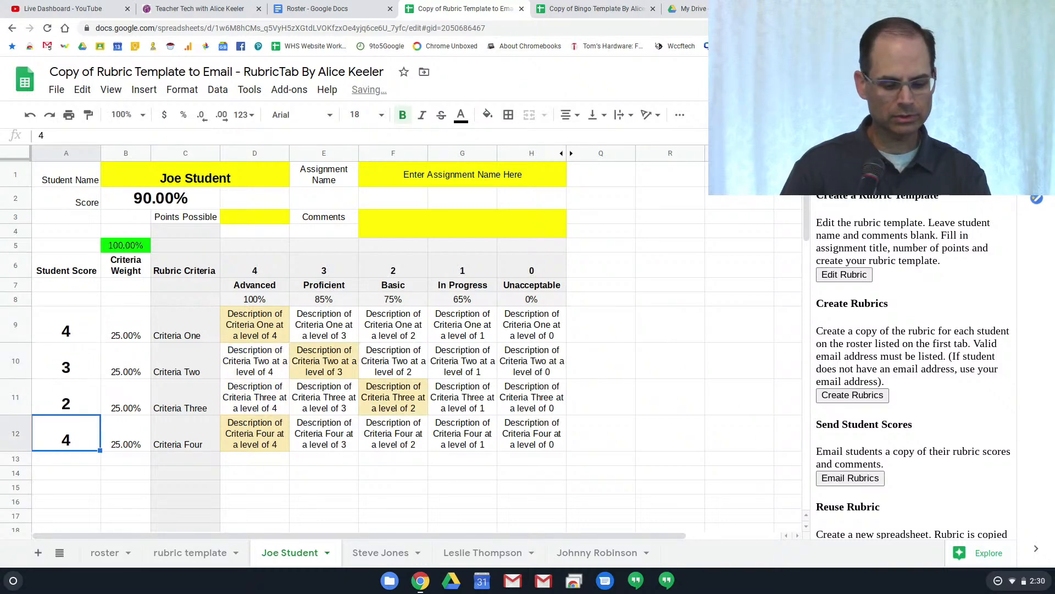
text(4)
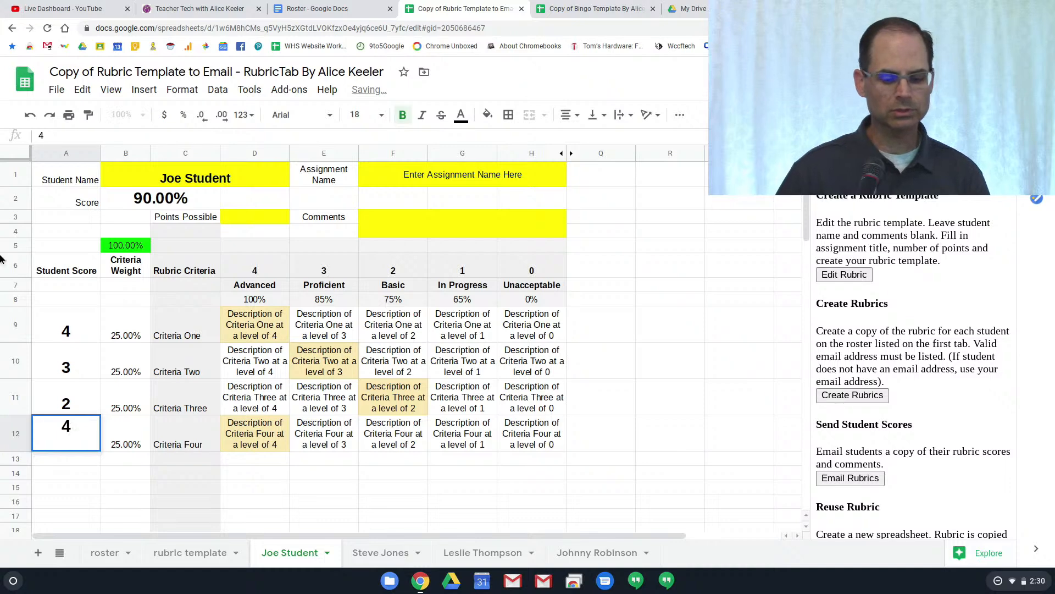
Score the second student's Criteria One to Three as 3, 2 and 3
click(370, 552)
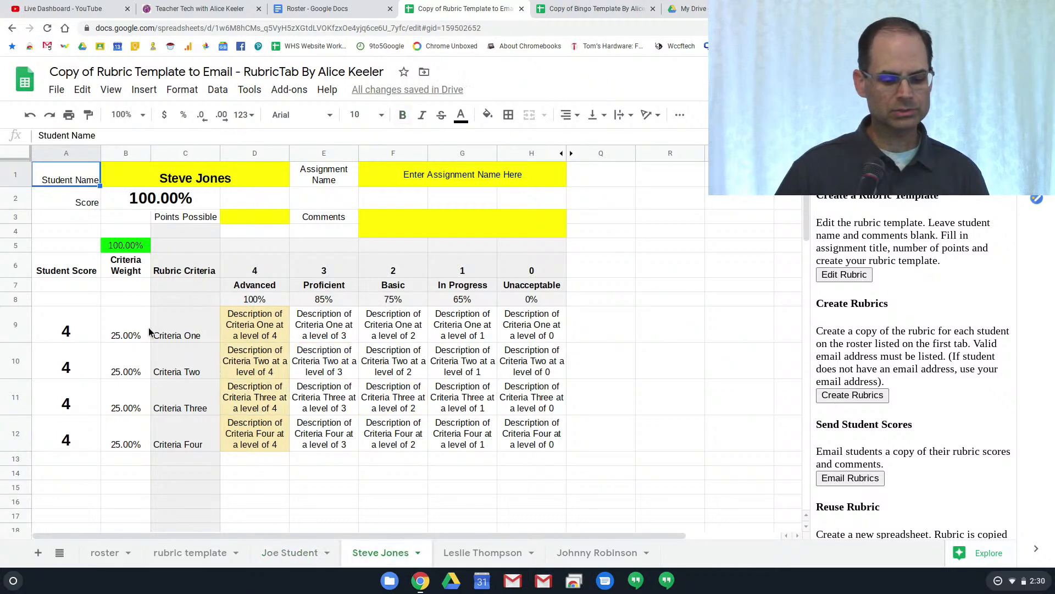
click(73, 336)
text(3)
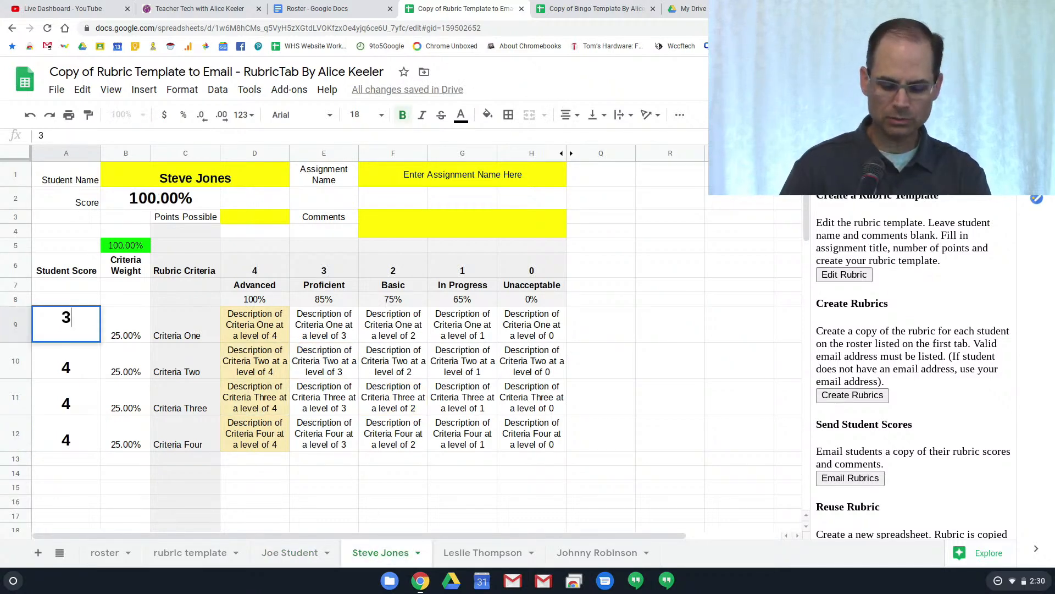
key(Return)
text(2)
key(Return)
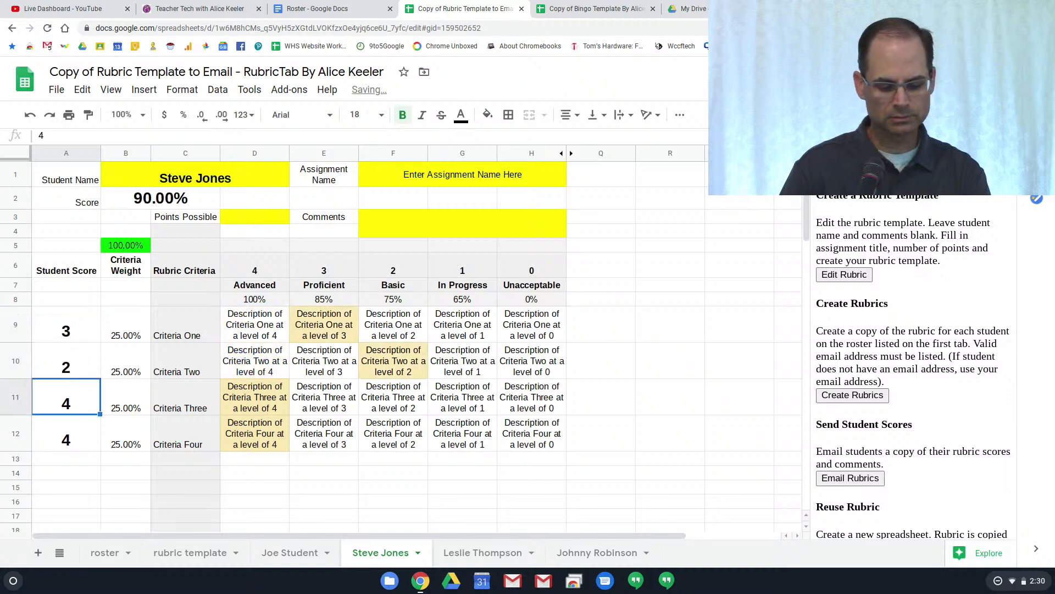
text(3)
key(Return)
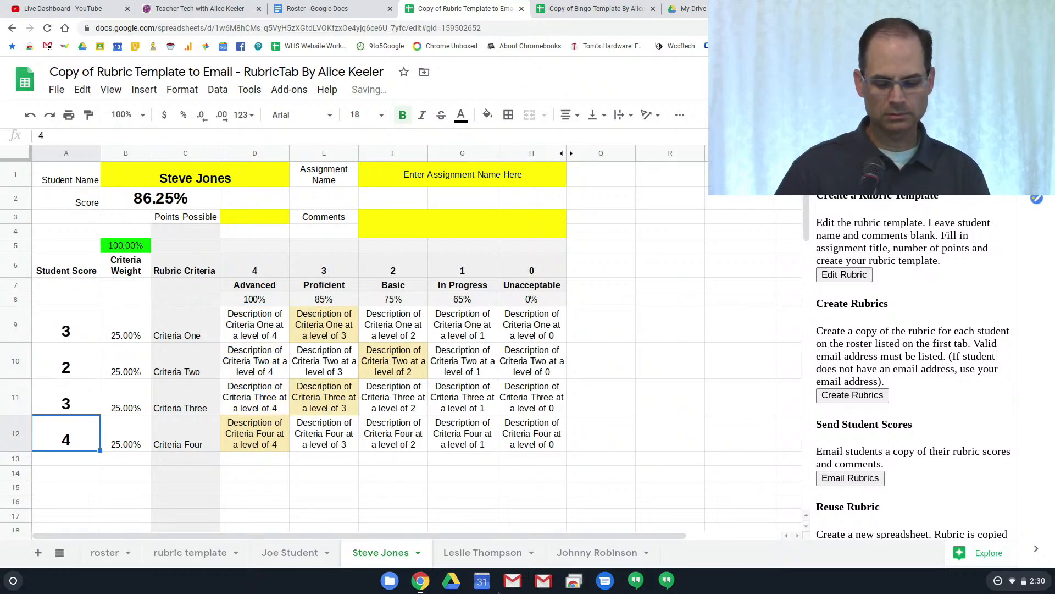
Score the third student's rubric 2, 1, 1 and 3
click(506, 554)
click(87, 340)
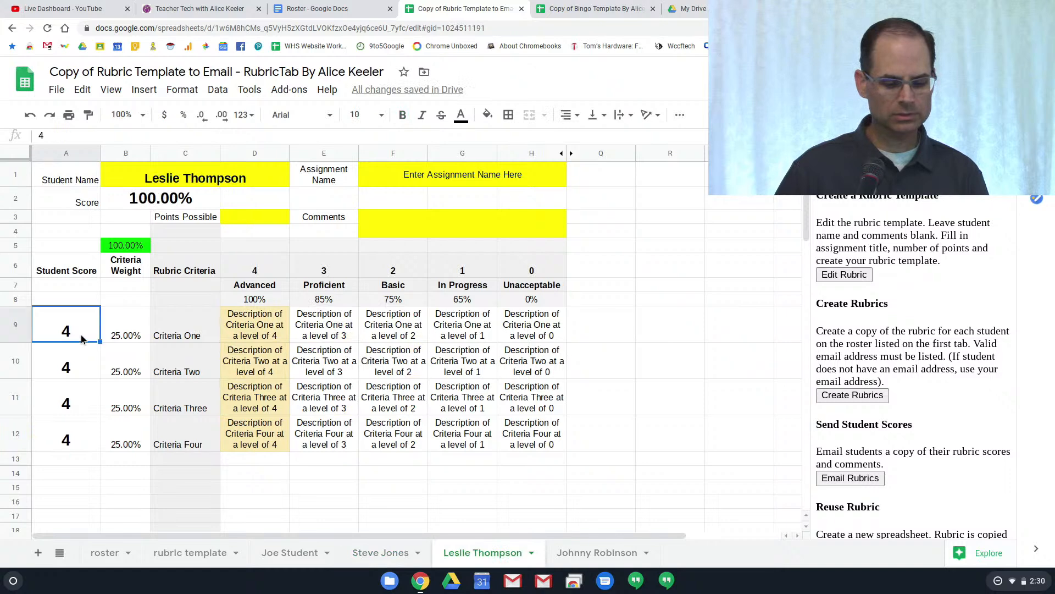
text(2)
key(Return)
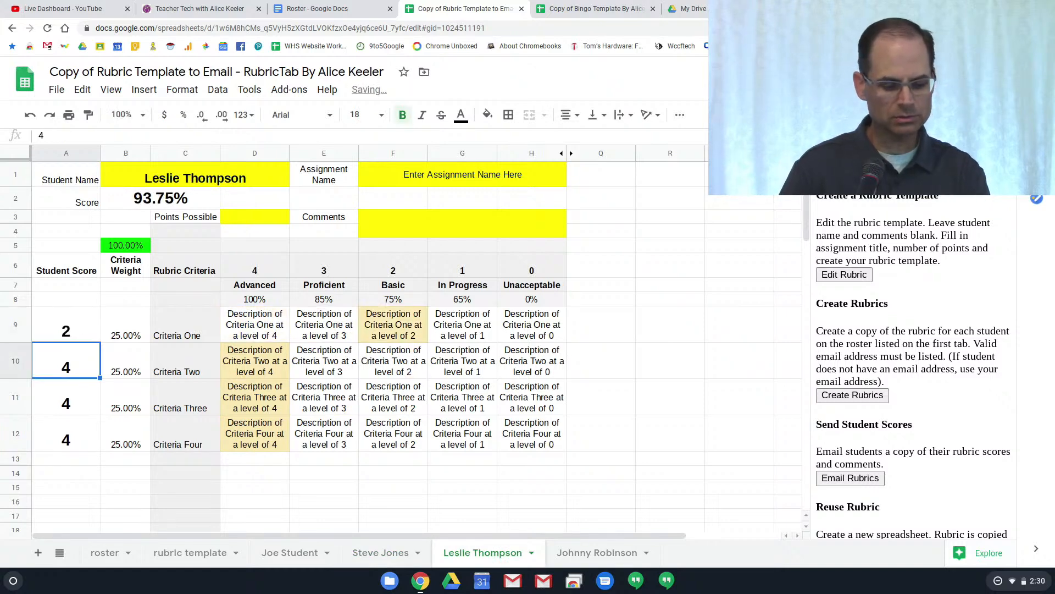
text(1)
key(Return)
text(1)
key(Return)
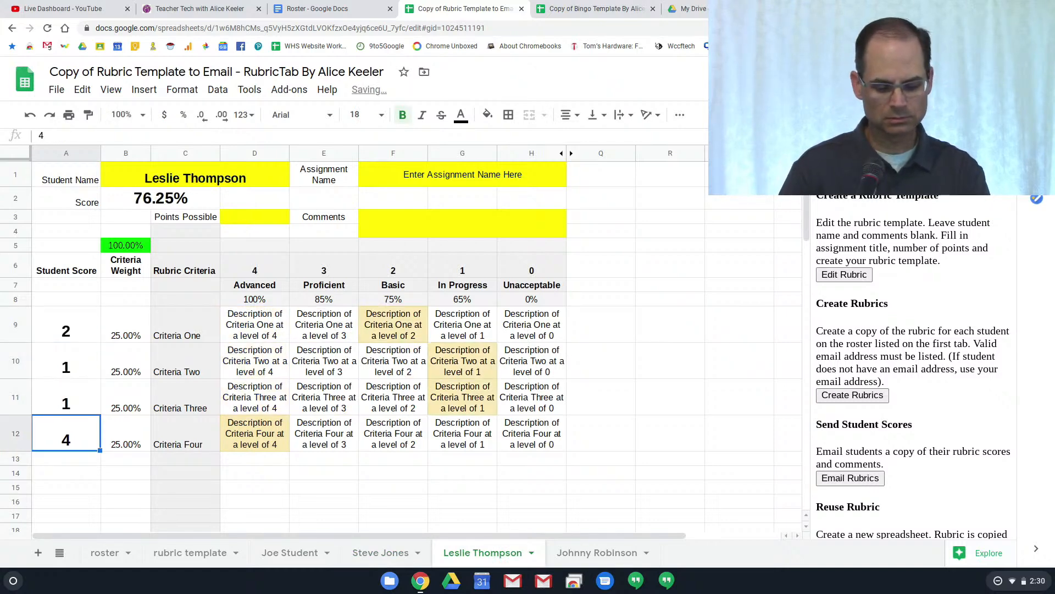
text(3)
key(Return)
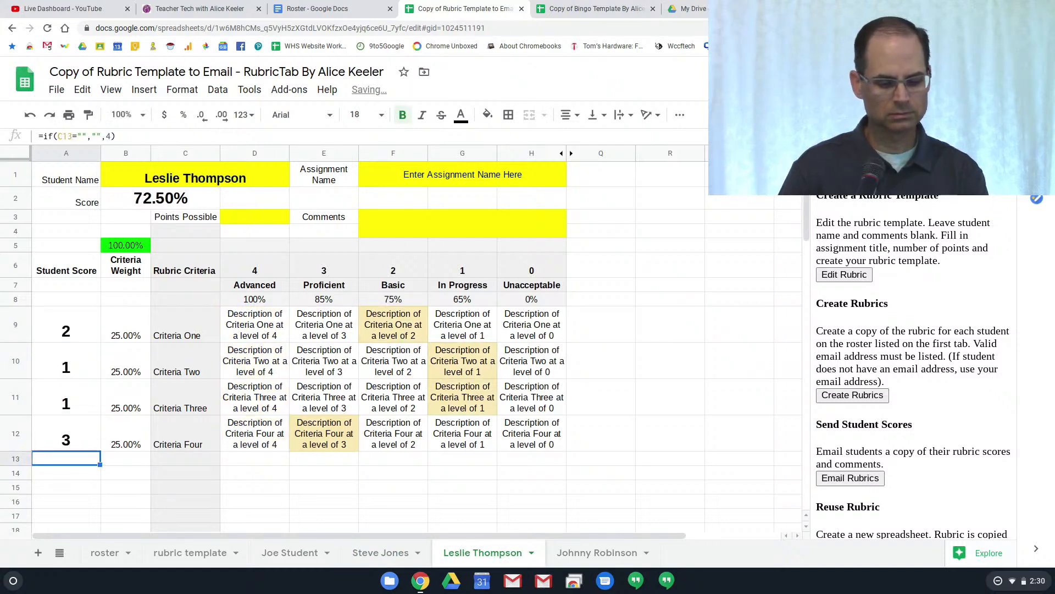
Score the fourth student's rubric 4, 4, 4 and 3
click(623, 553)
click(66, 332)
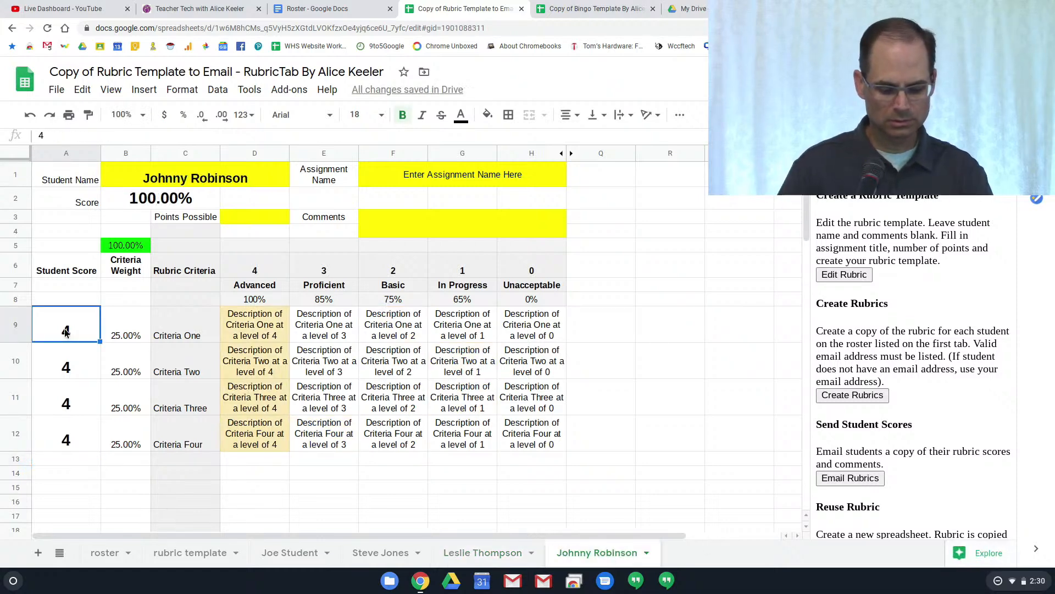
text(4)
key(Return)
text(4)
key(Return)
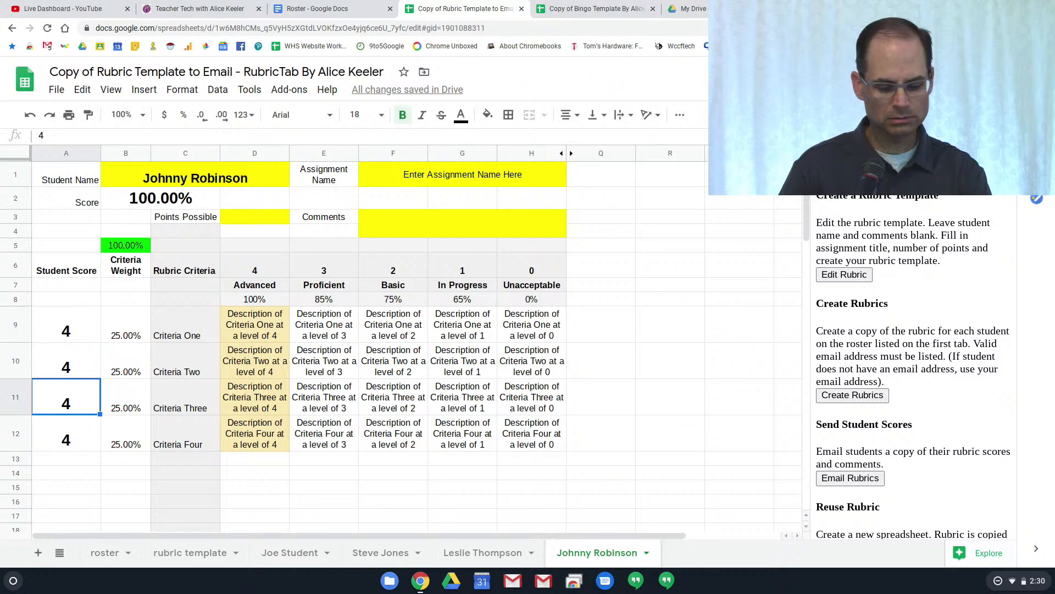
text(4)
key(Return)
text(3)
key(Return)
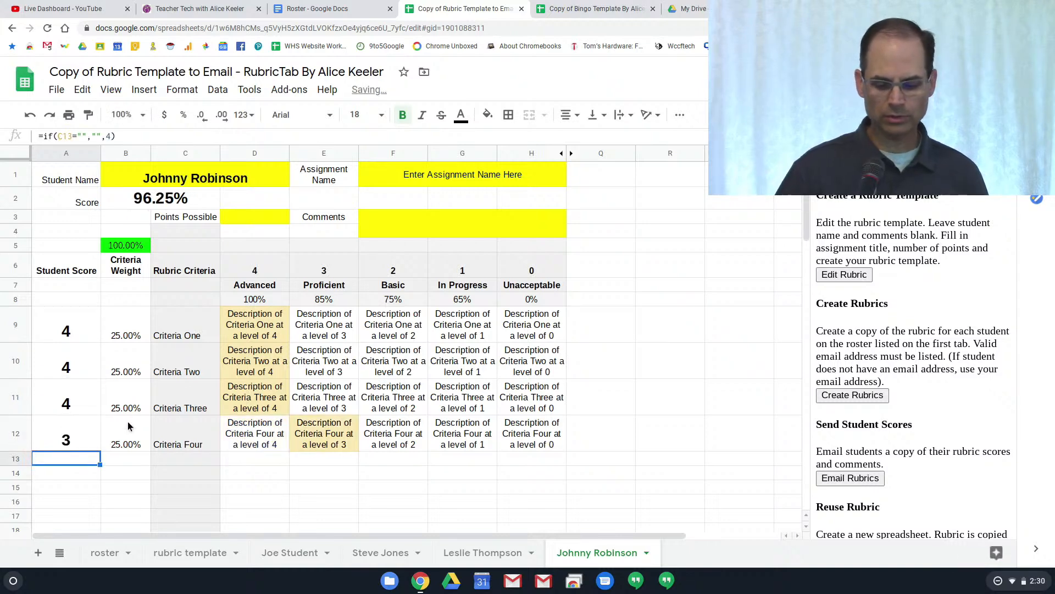
click(481, 473)
Check all four students' computed rubric scores, ending at 96.25%, then go to the YouTube live dashboard
click(289, 552)
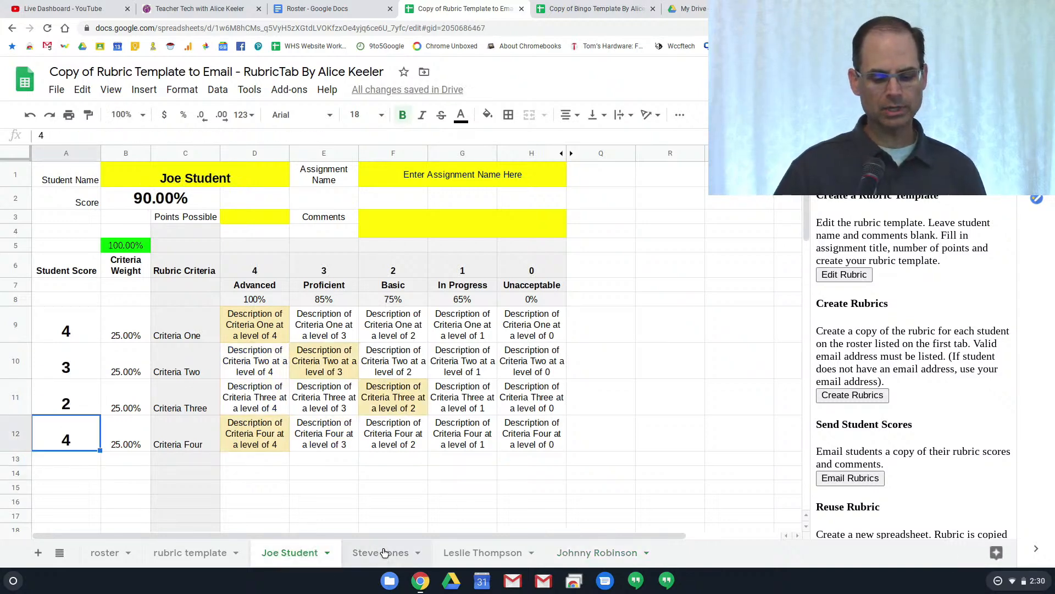
click(384, 552)
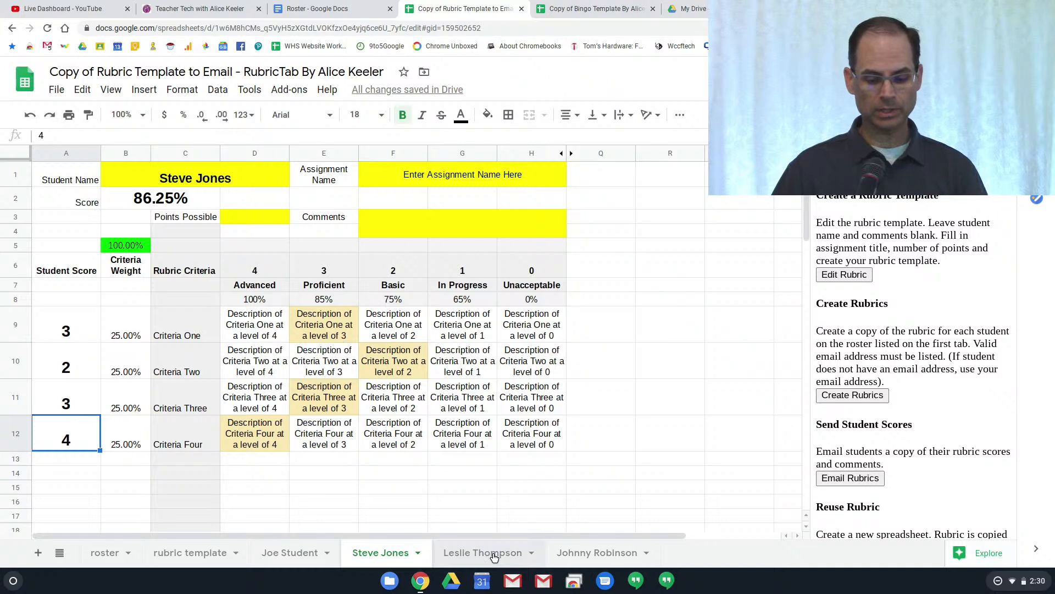
click(492, 553)
click(620, 557)
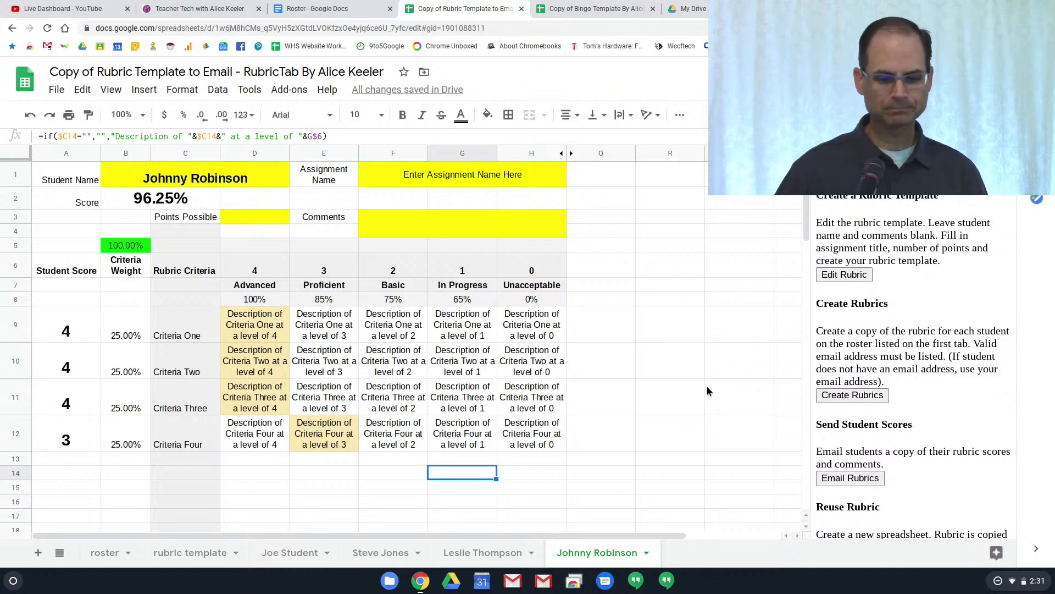
click(76, 12)
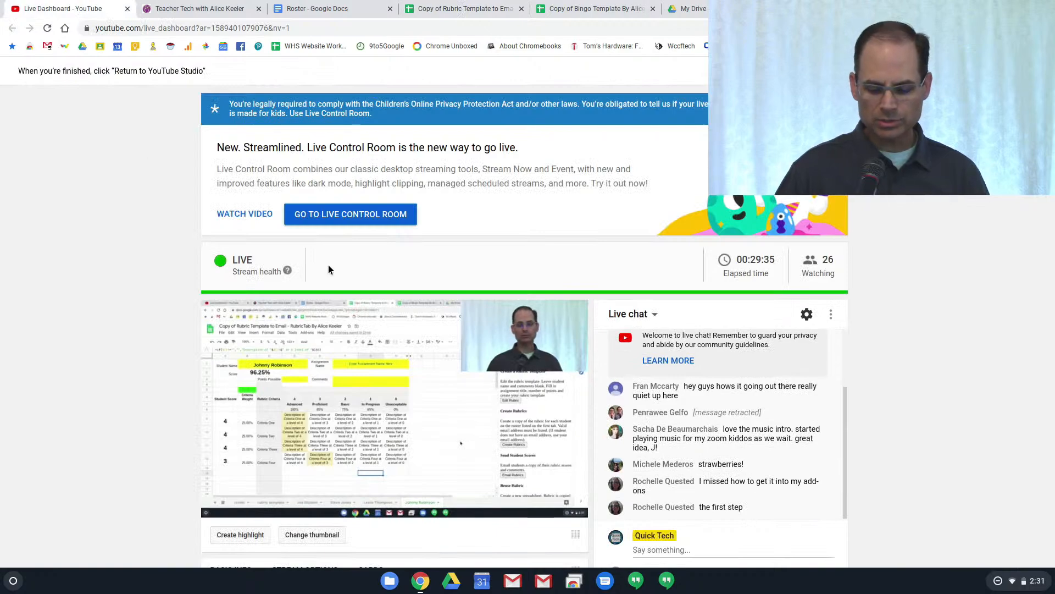
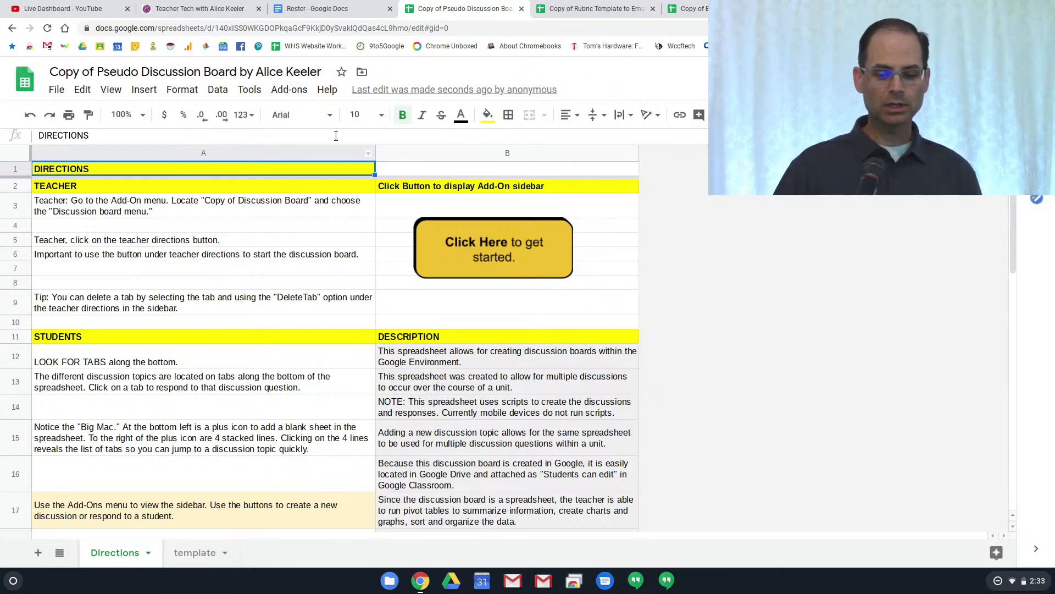
Launch the DiscussionBoard add-on's Discussion Board Menu from the Add-ons list
click(299, 93)
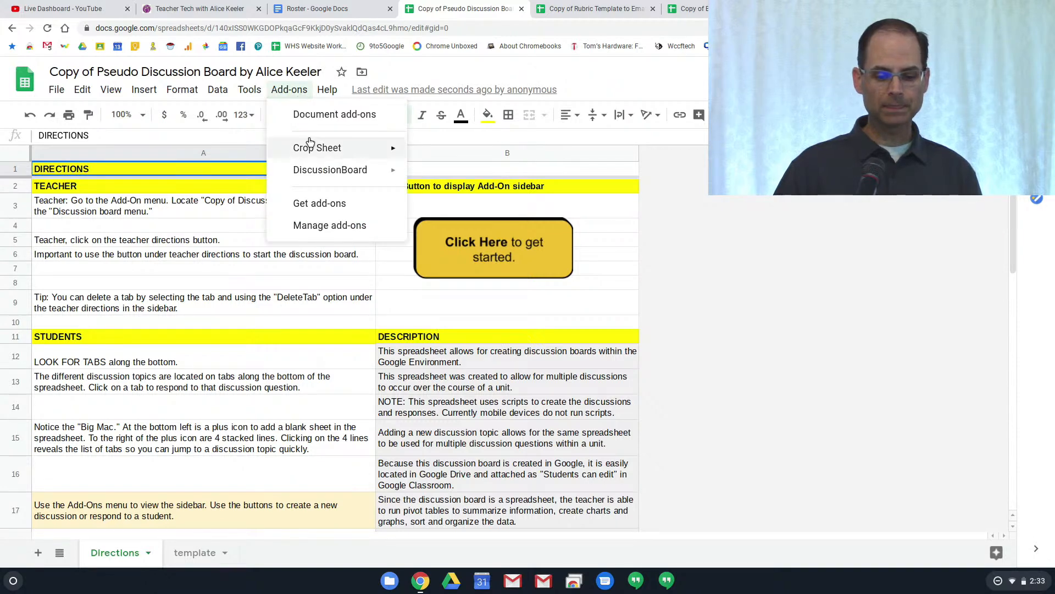
mouse_move(319, 169)
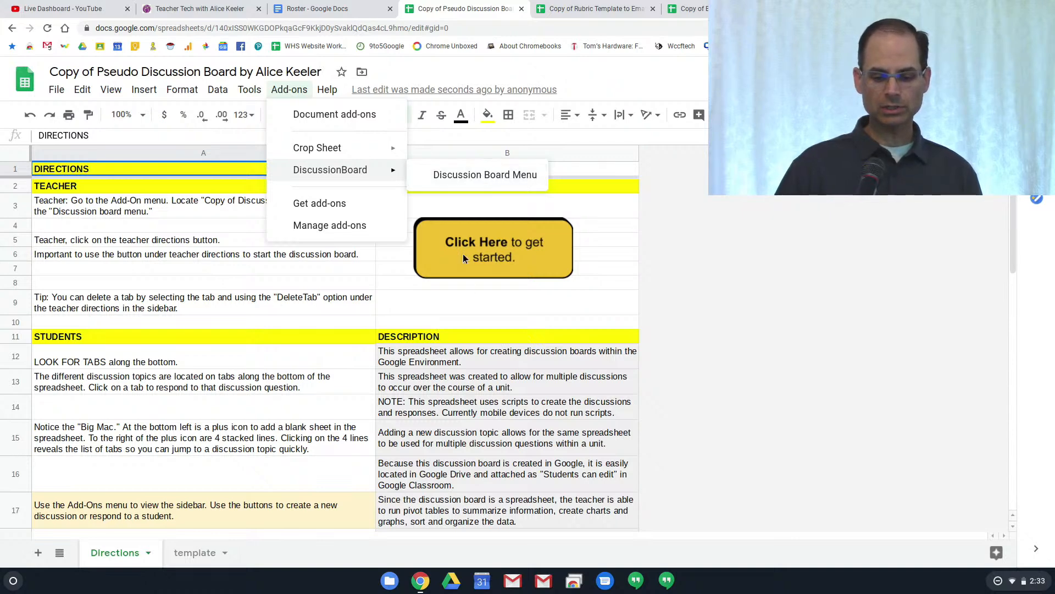
click(495, 183)
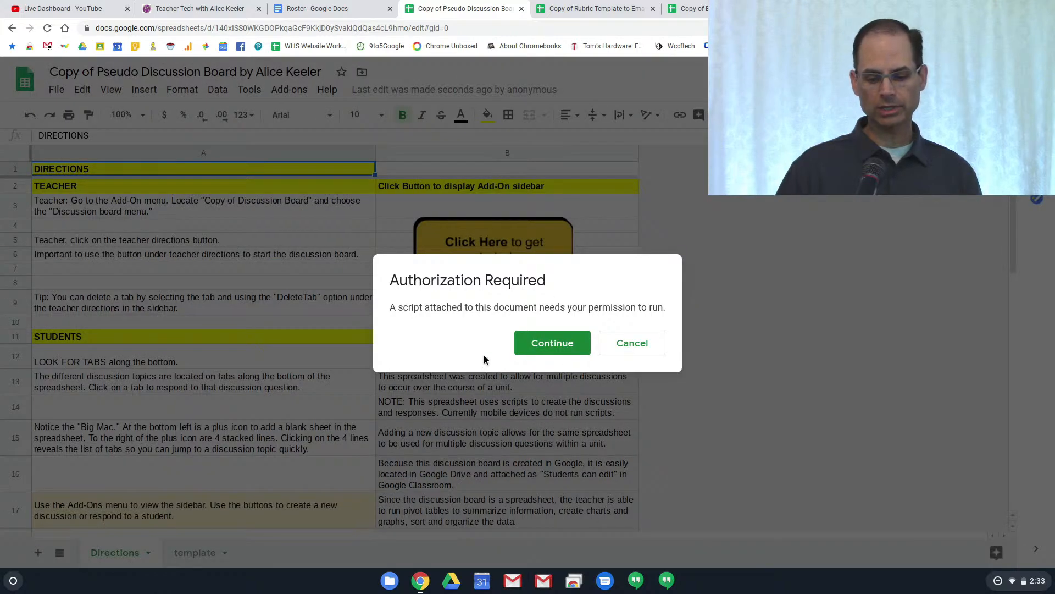
Authorize DiscussionBoard with the Google account, proceeding past the unverified-app warning and allowing access
click(536, 343)
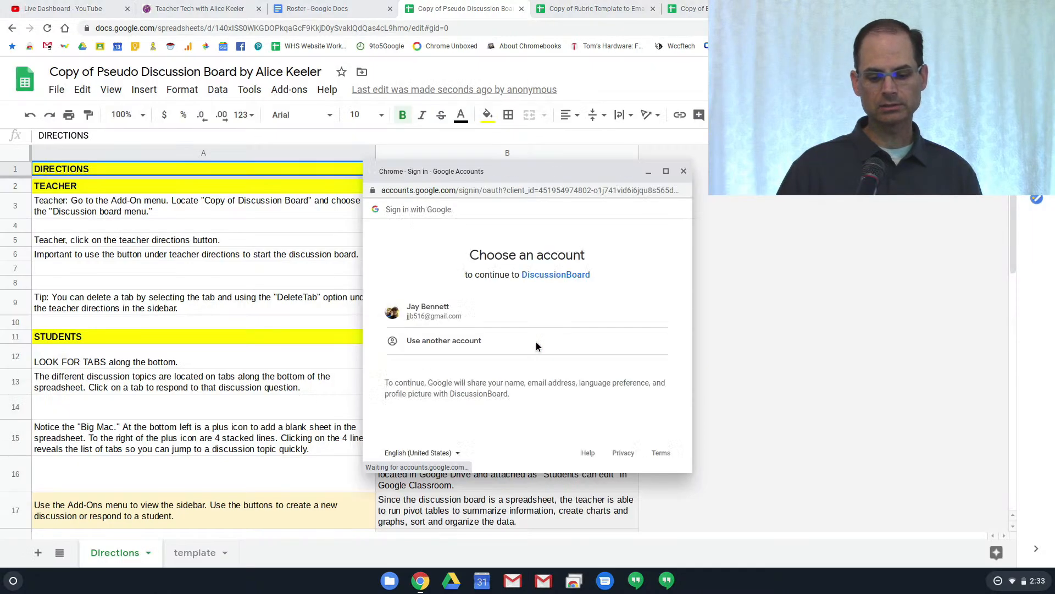
click(517, 311)
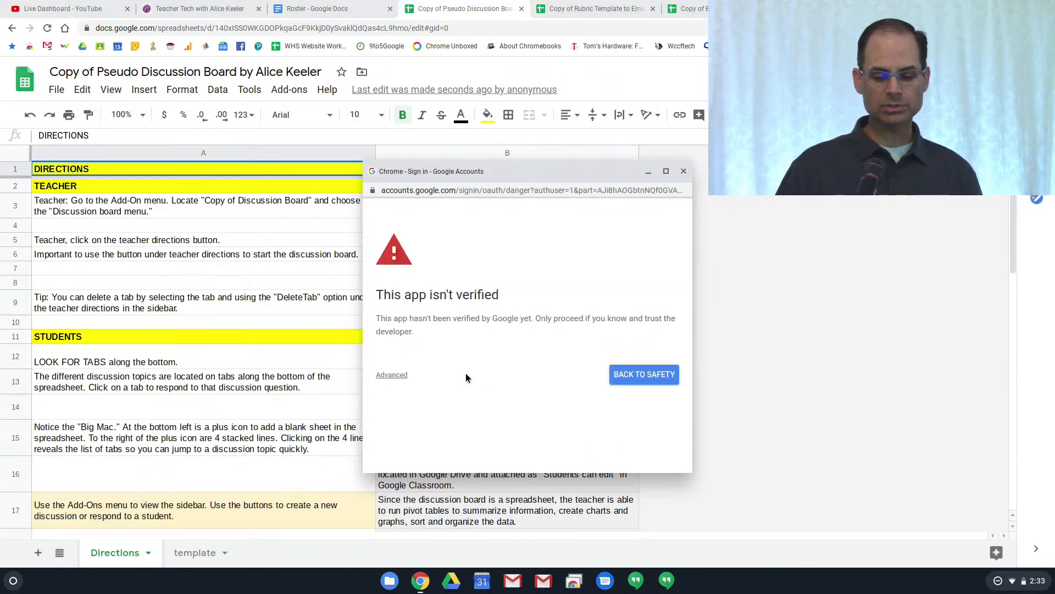
click(393, 376)
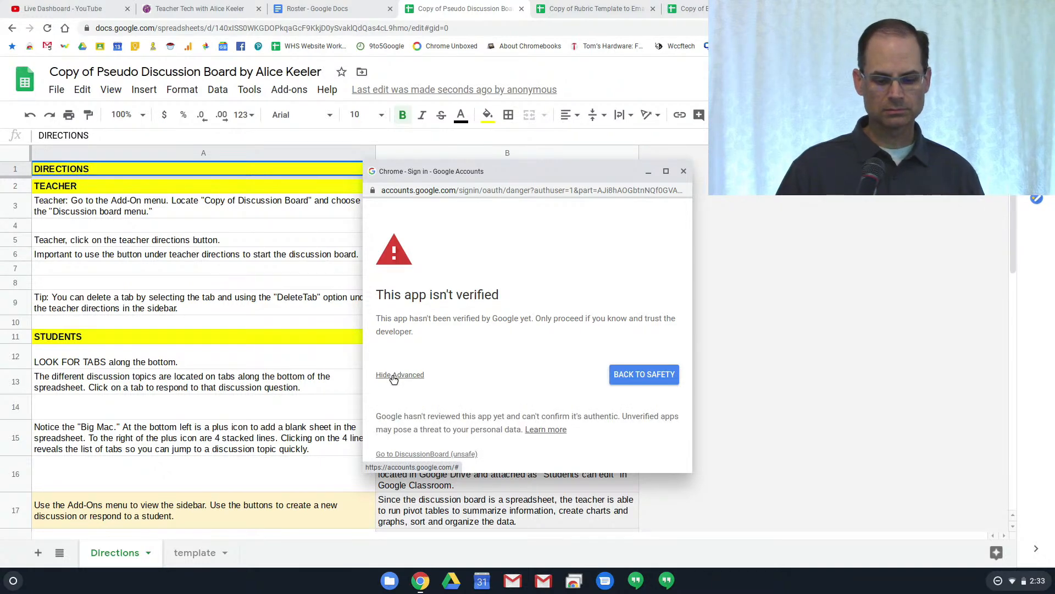
scroll(409, 390, down, 1)
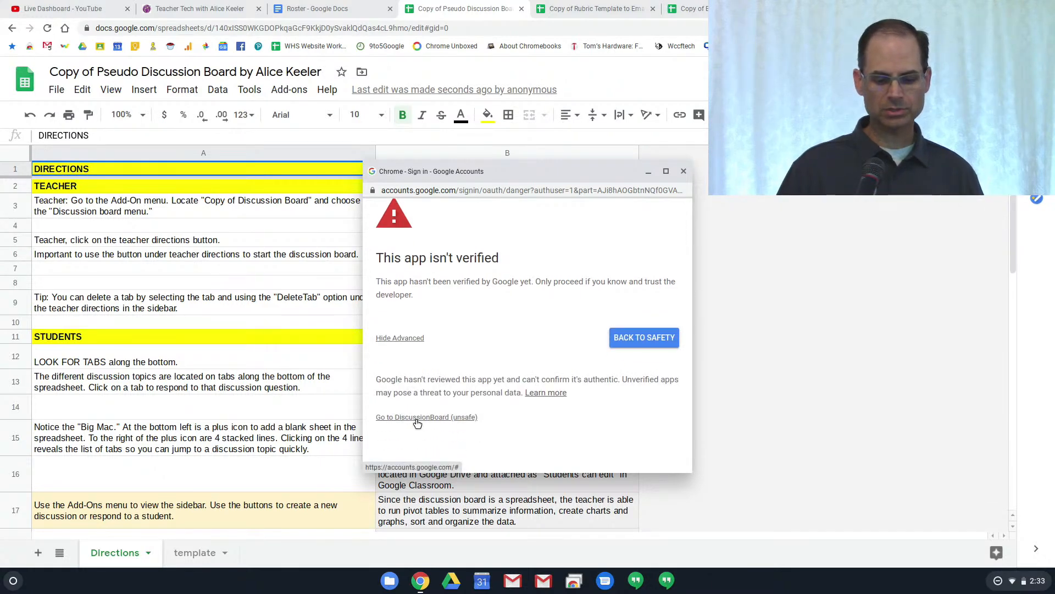
click(417, 422)
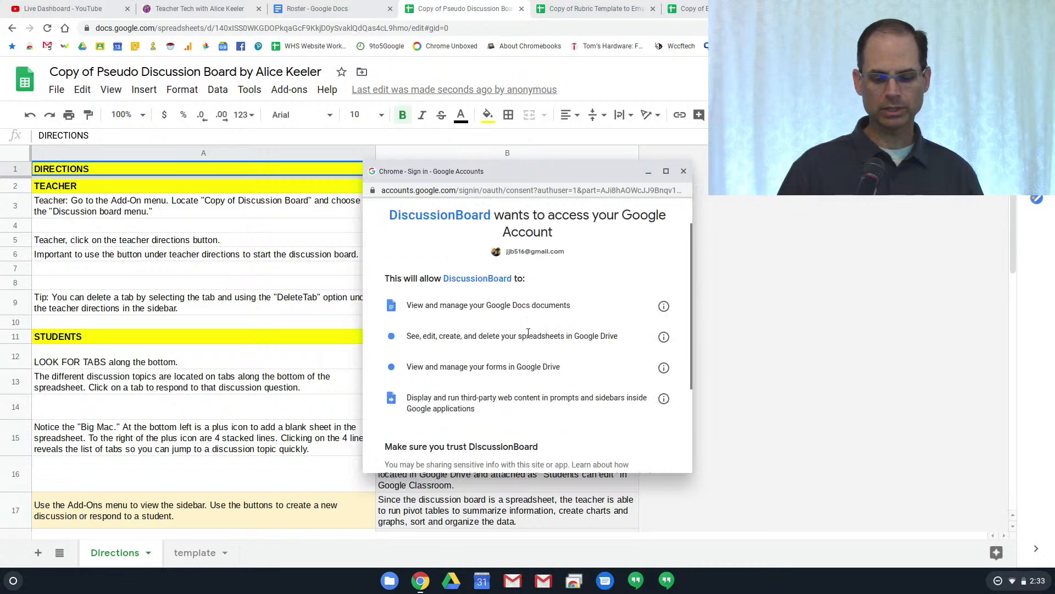
scroll(620, 396, down, 3)
click(629, 399)
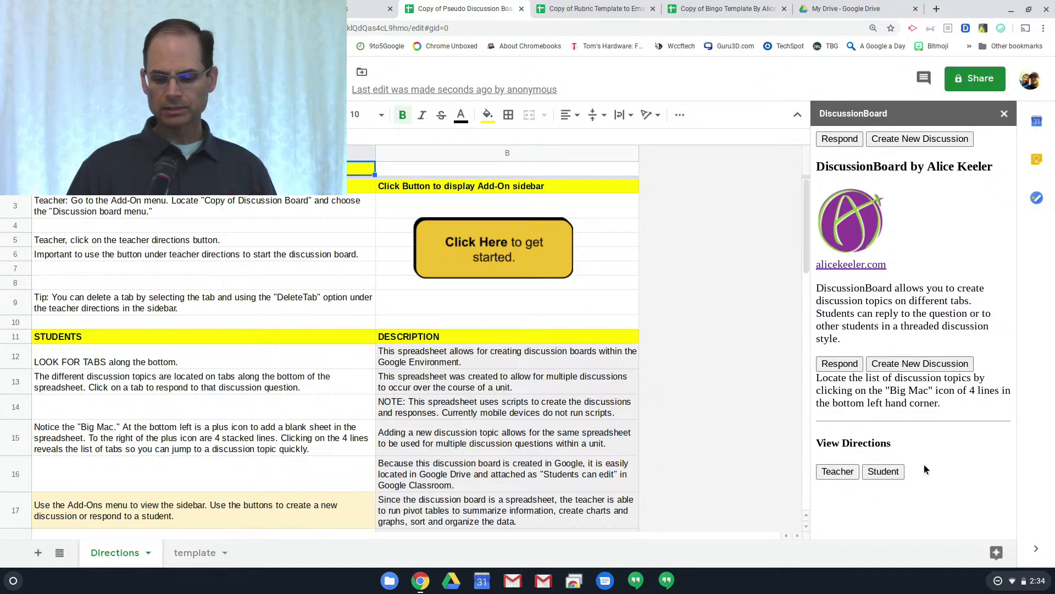
Show the Teacher directions in the DiscussionBoard sidebar
click(834, 472)
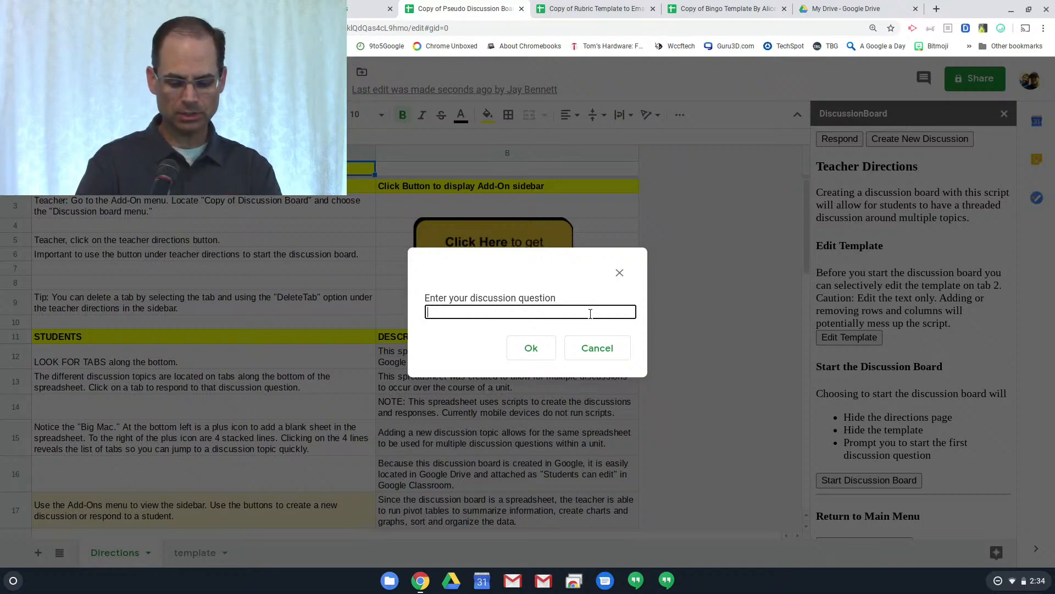
Enter the question 'What is your favorite Ice cream flavor?' and create its discussion tab
text(What is your)
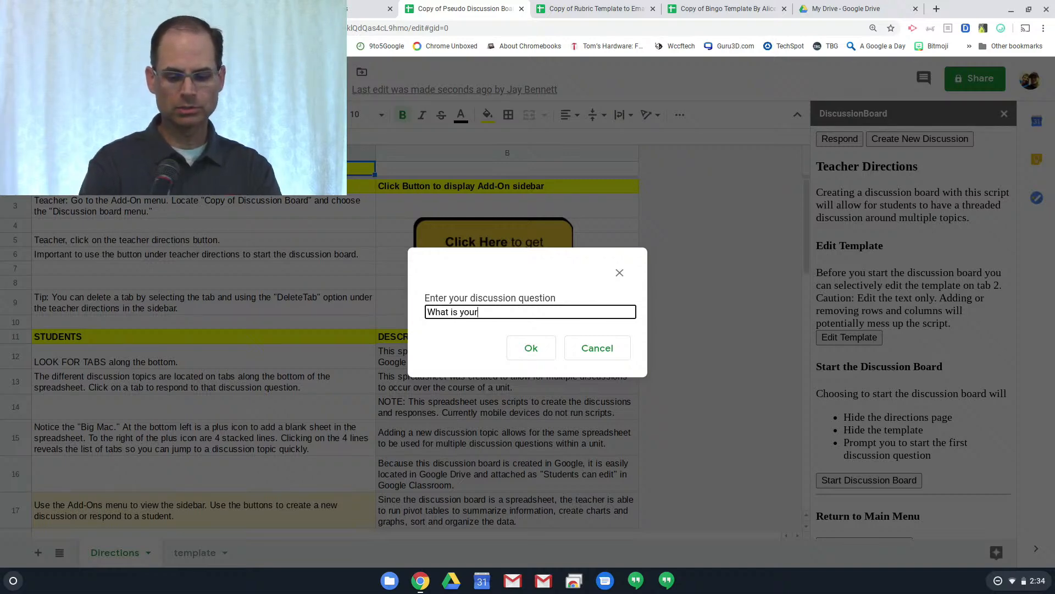
text( favo)
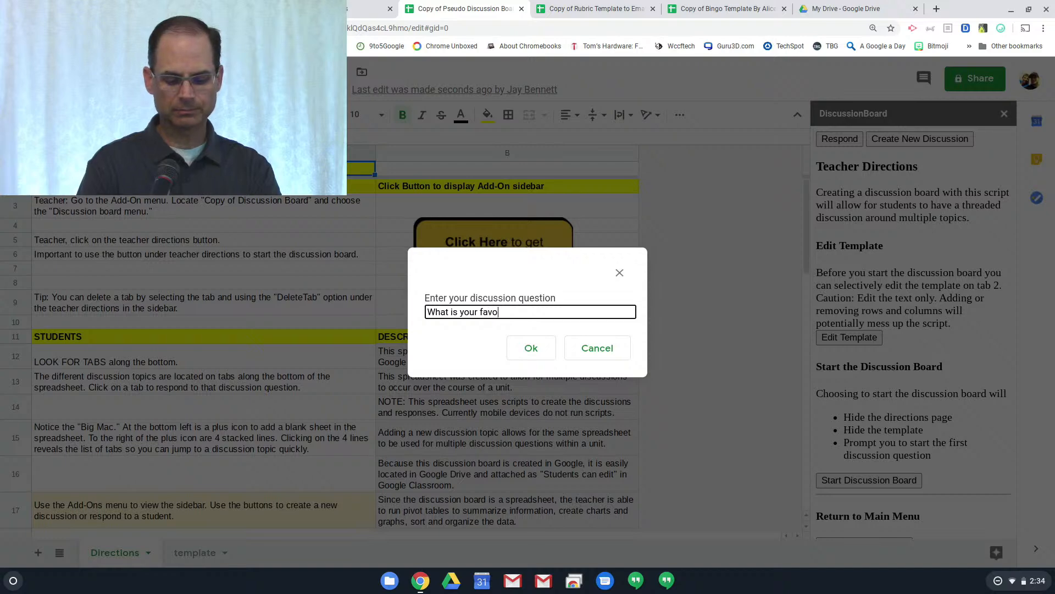
text(rite l)
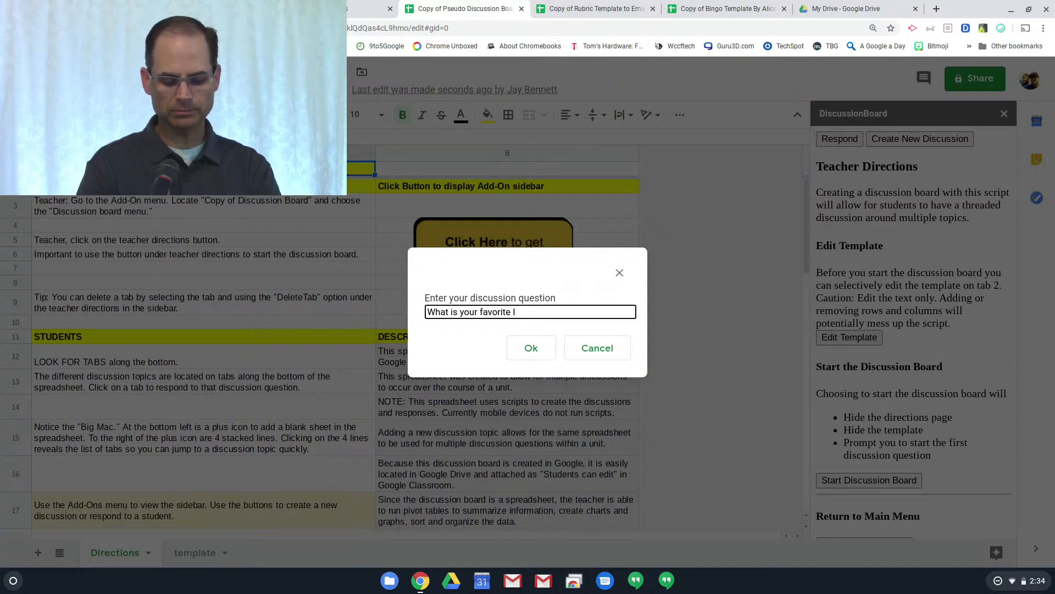
text(ce crea)
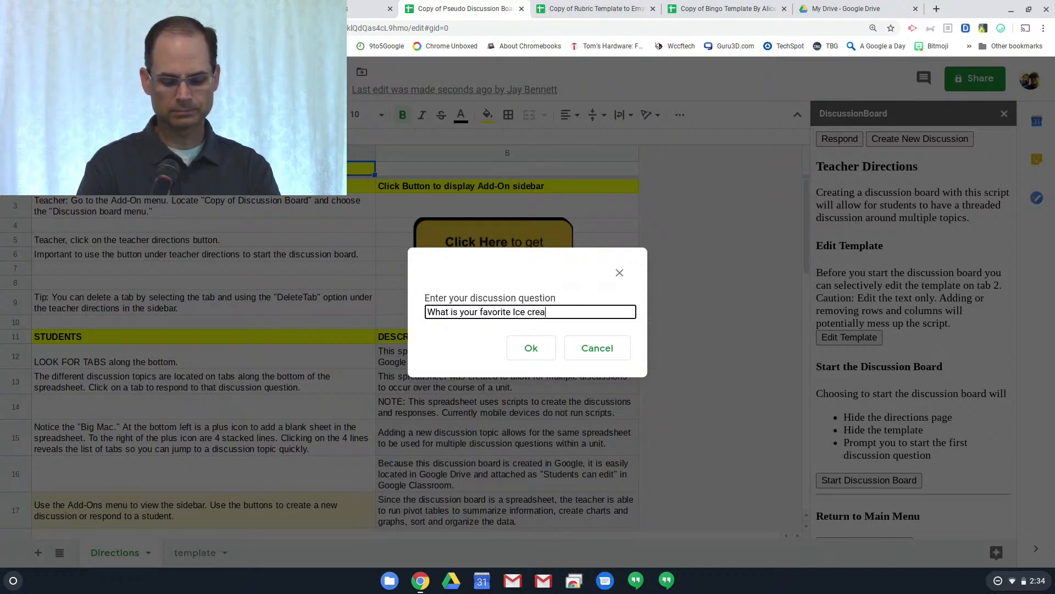
text(m flavor)
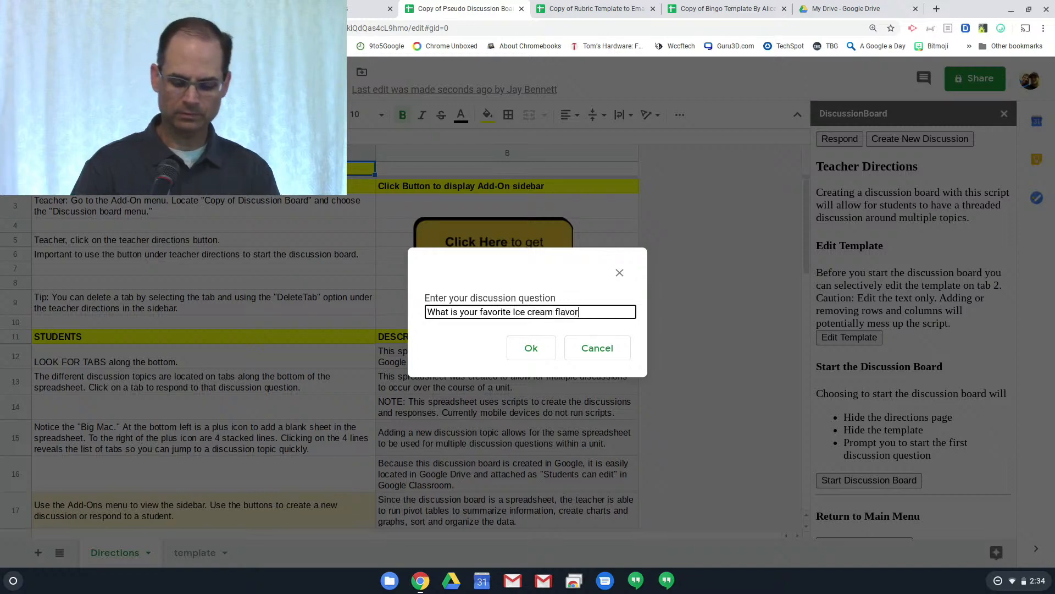
text(?)
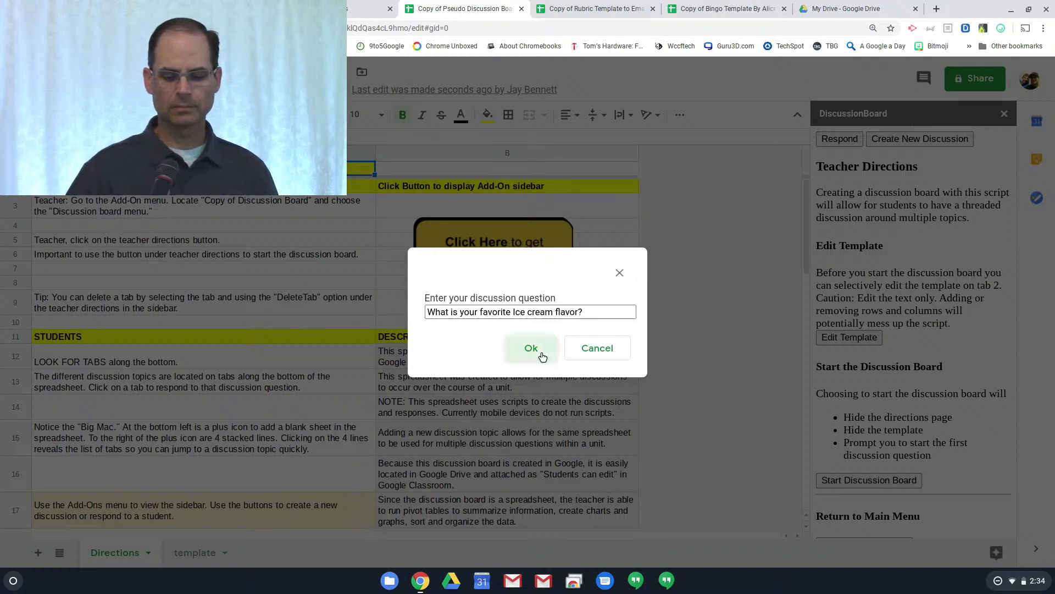
click(541, 352)
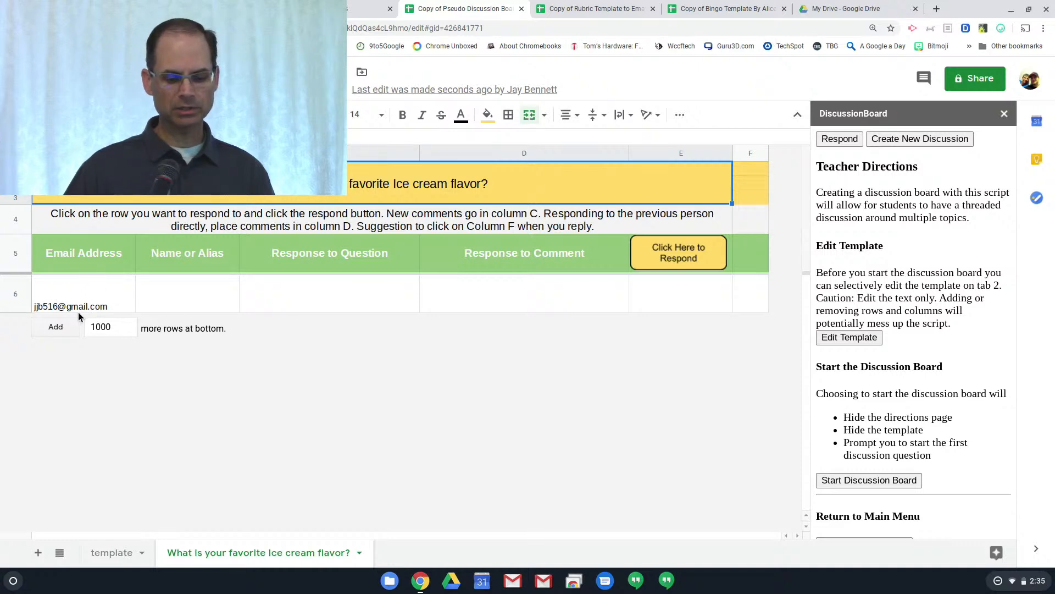
Fill row 6 with a sample student name and placeholder response, then add a new response row
click(176, 308)
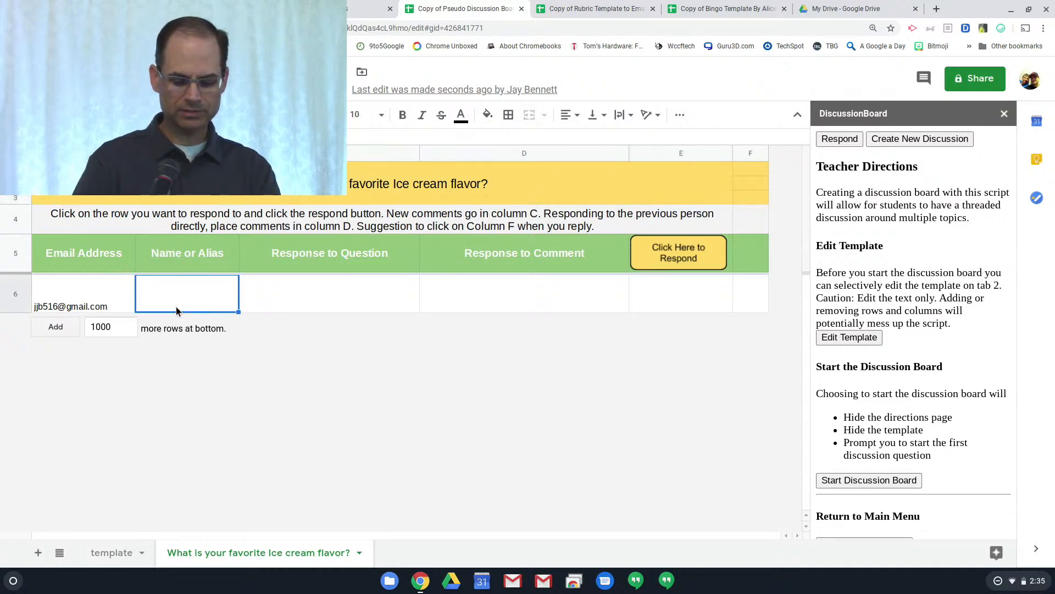
text(Jay B)
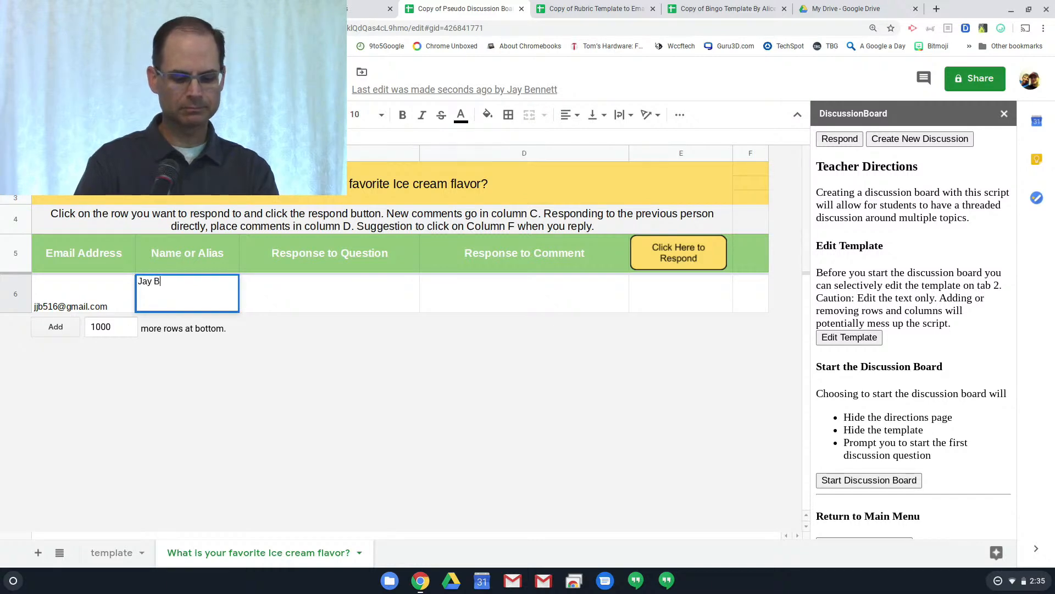
click(364, 294)
text(fglkas hgklash kg hslkjgh lskajgh laksgh)
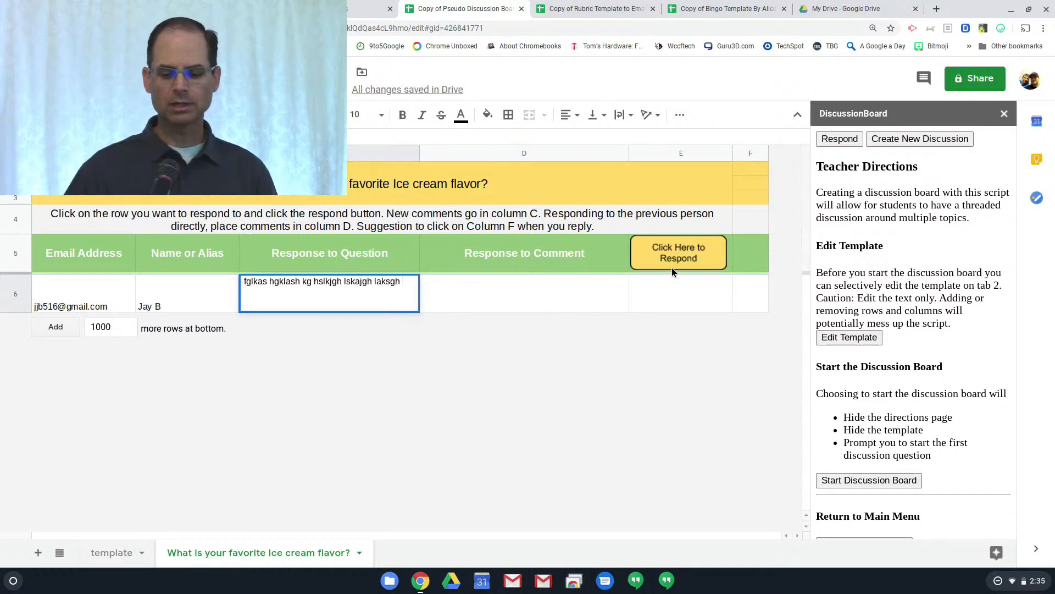
click(674, 297)
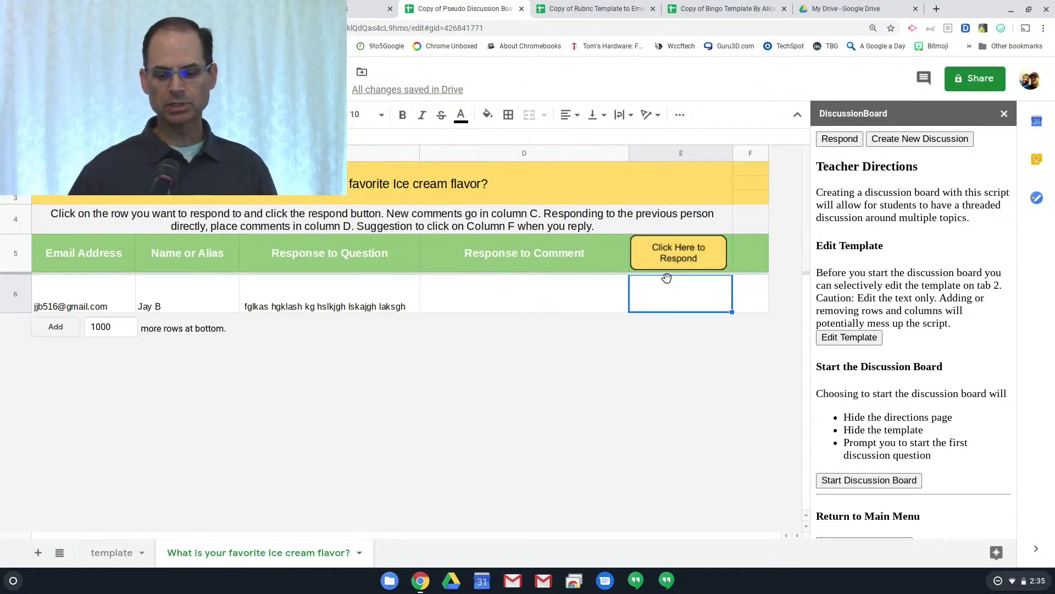
click(674, 257)
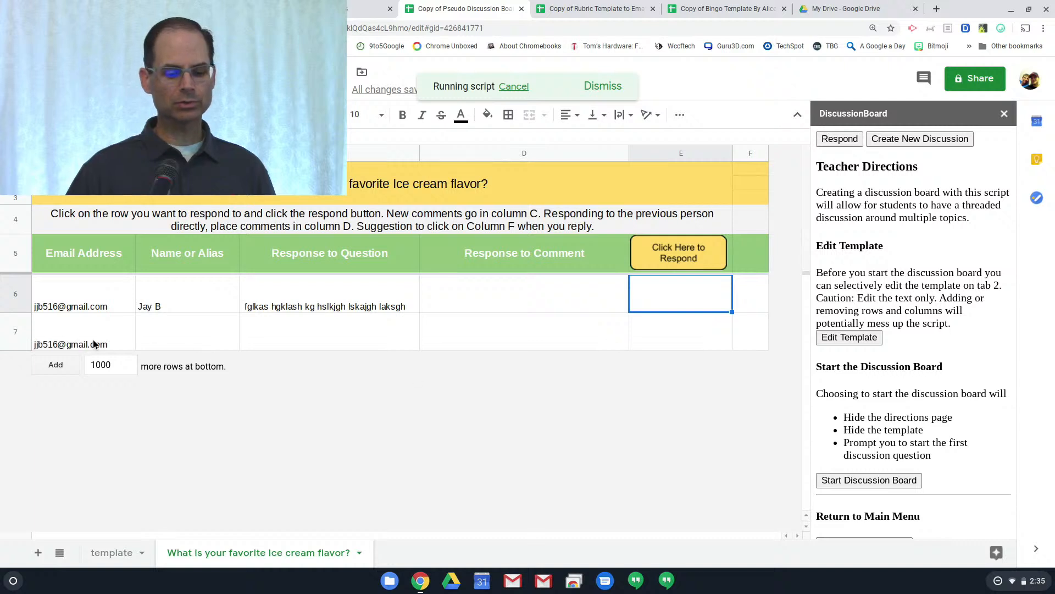
Fill row 7 with a second sample response, add a placeholder comment in D6, and add row 8
click(166, 340)
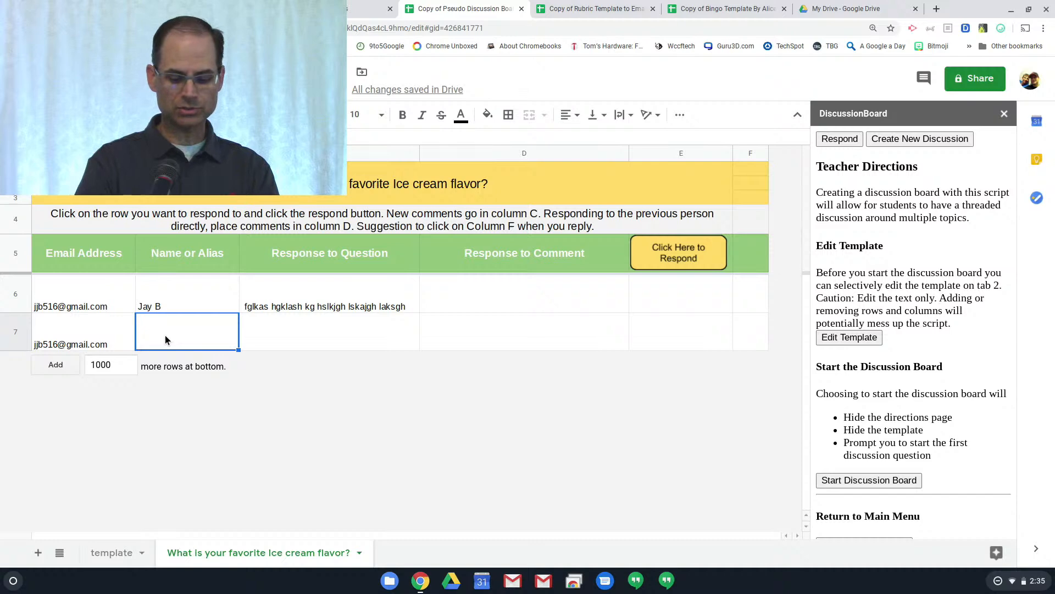
text(Jay)
key(Tab)
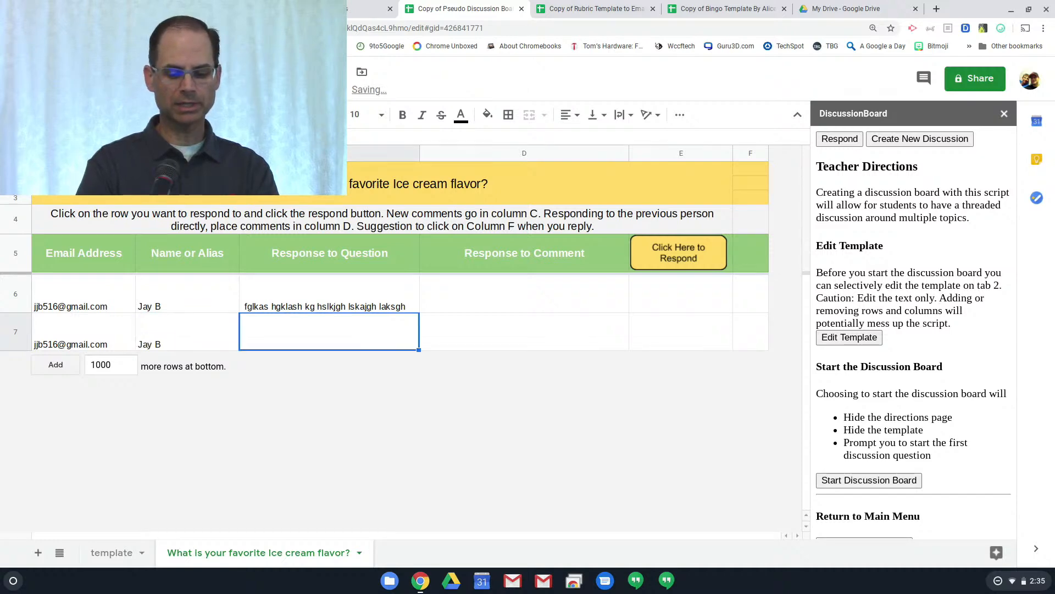
text(slj;lsadkj g;lask g;lsk g;lkas g)
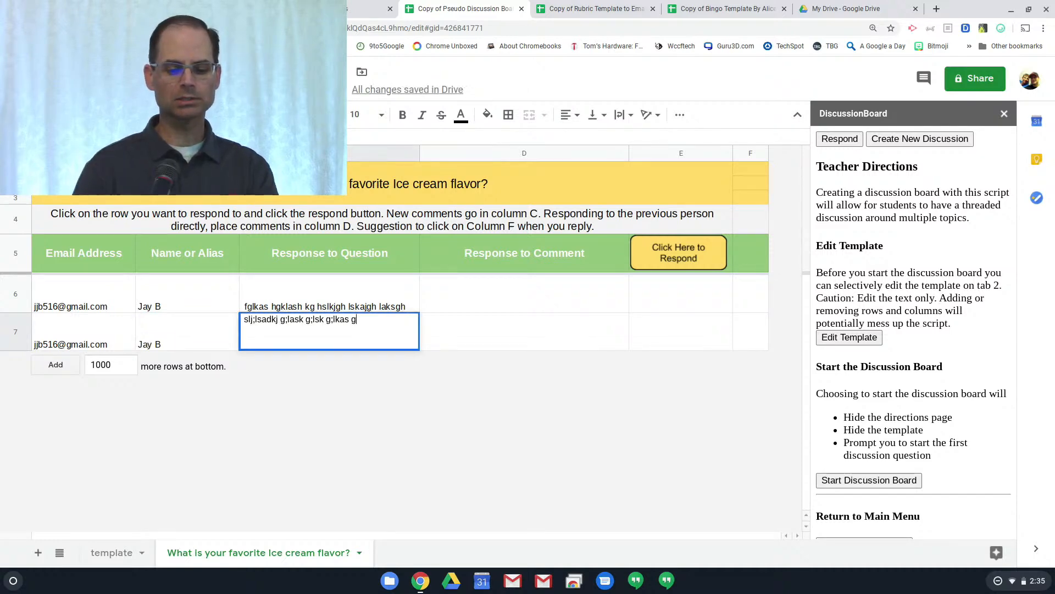
click(562, 304)
text(sfghlkasjgh laskj lsjh gksh gkljsh glkajshkg hwr)
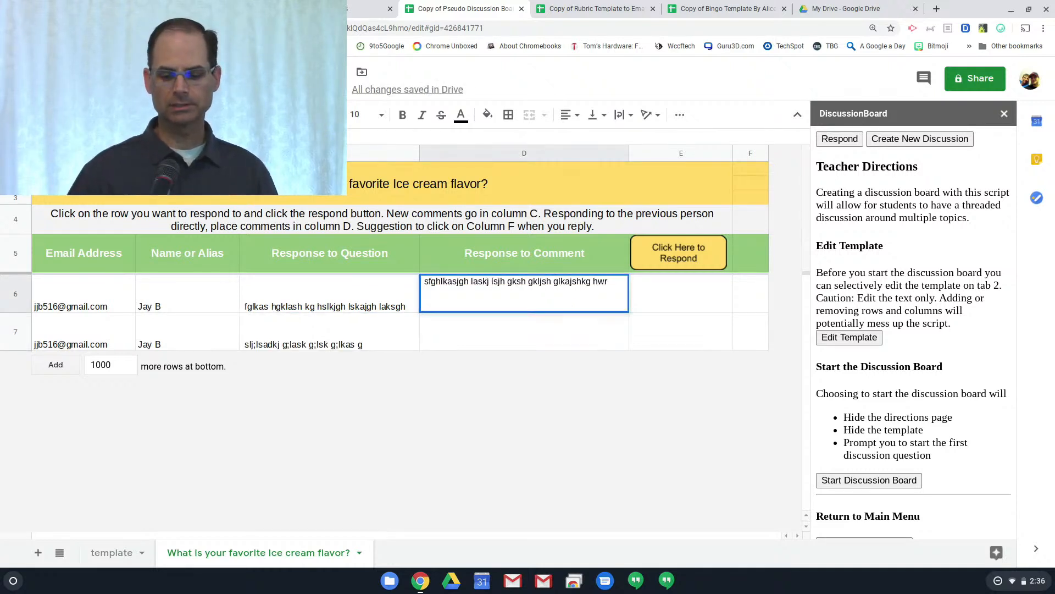
click(702, 324)
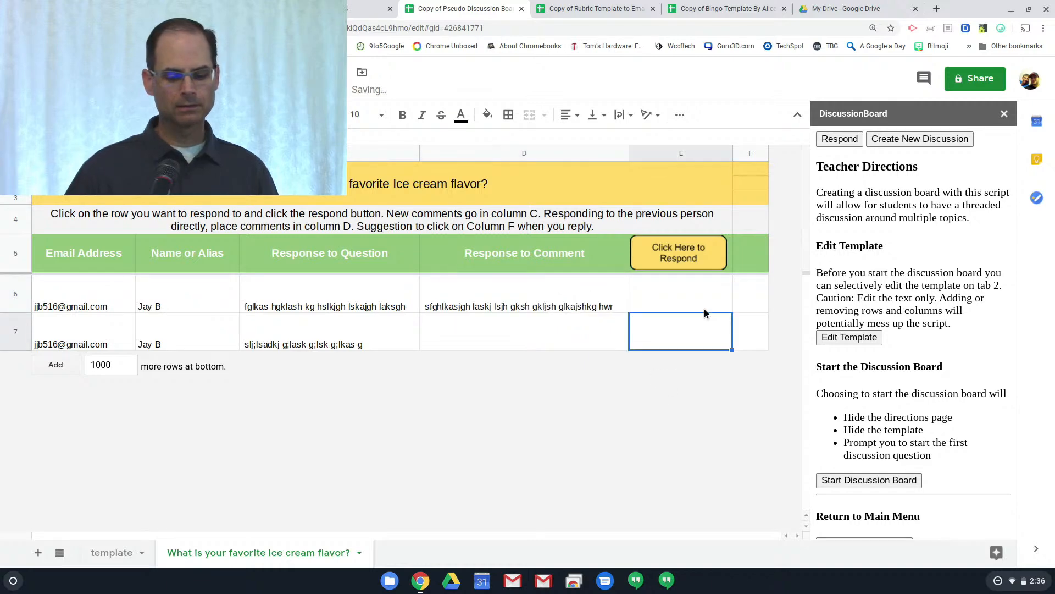
click(682, 256)
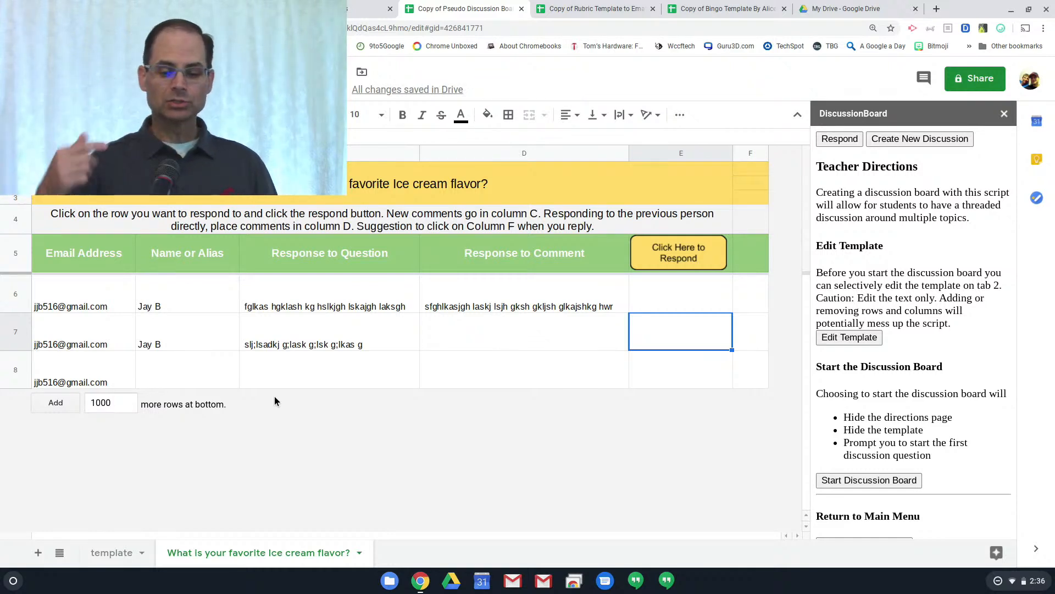
Leave the spreadsheet and switch to the YouTube live-stream browser tab
click(489, 28)
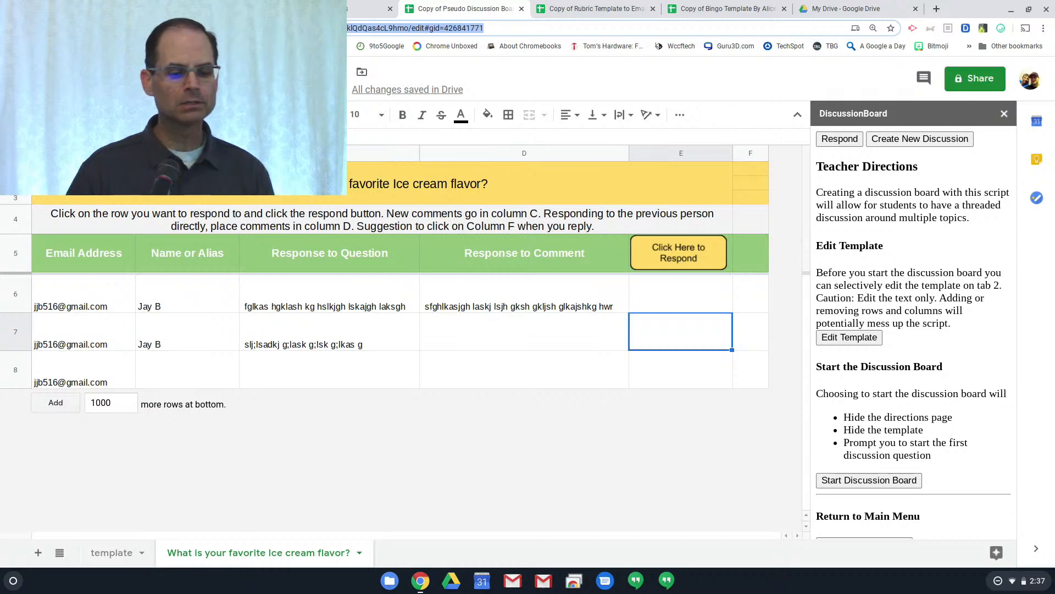
click(308, 8)
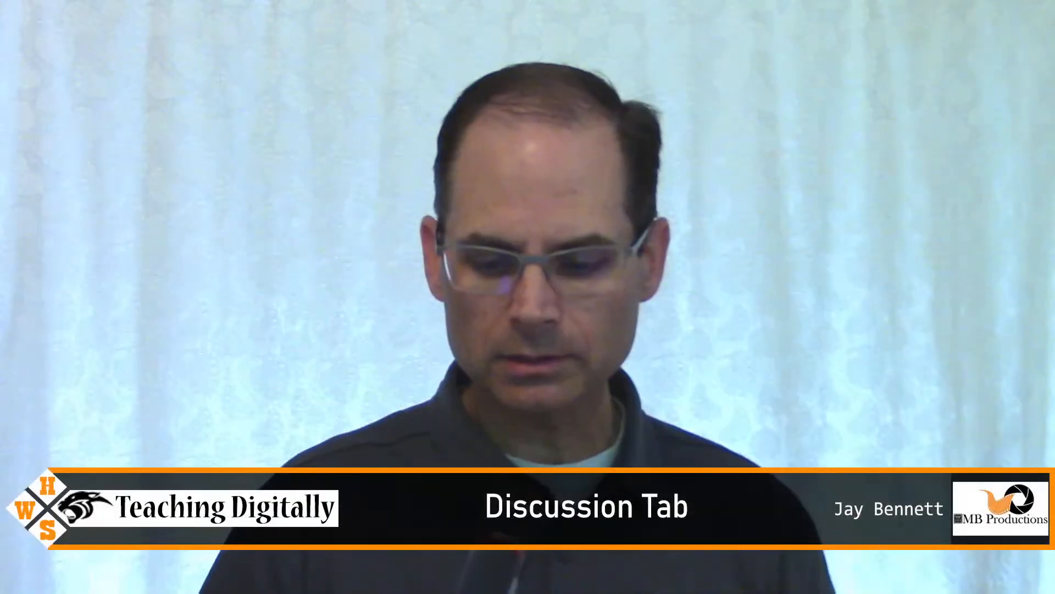
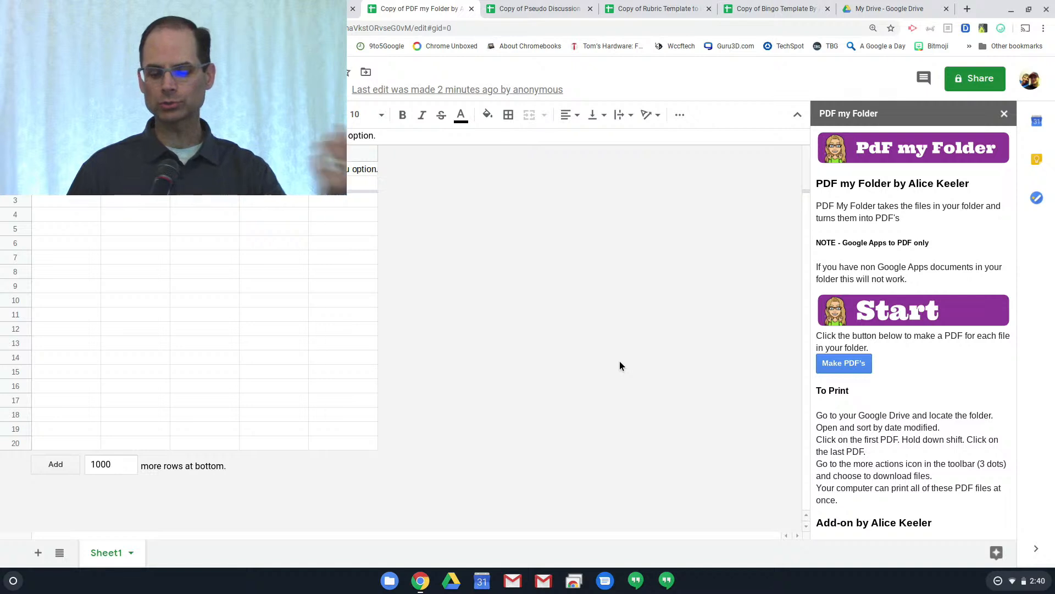
Start PDF my Folder's Make PDF's conversion to bring up the Select a folder dialog
click(835, 365)
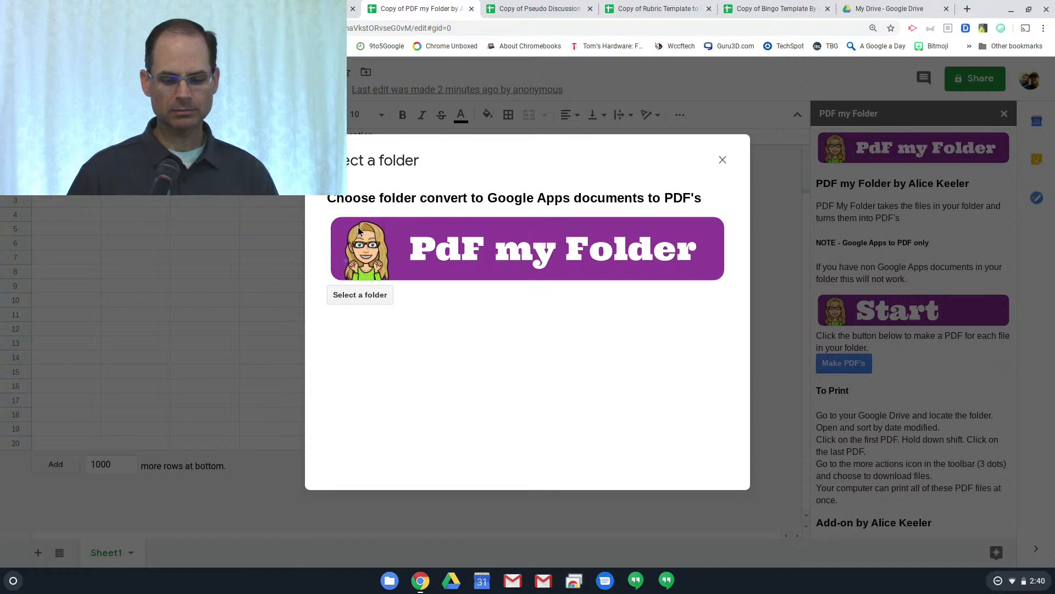
Pick the Test folder from Drive and run the PDF conversion until Success appears
click(348, 297)
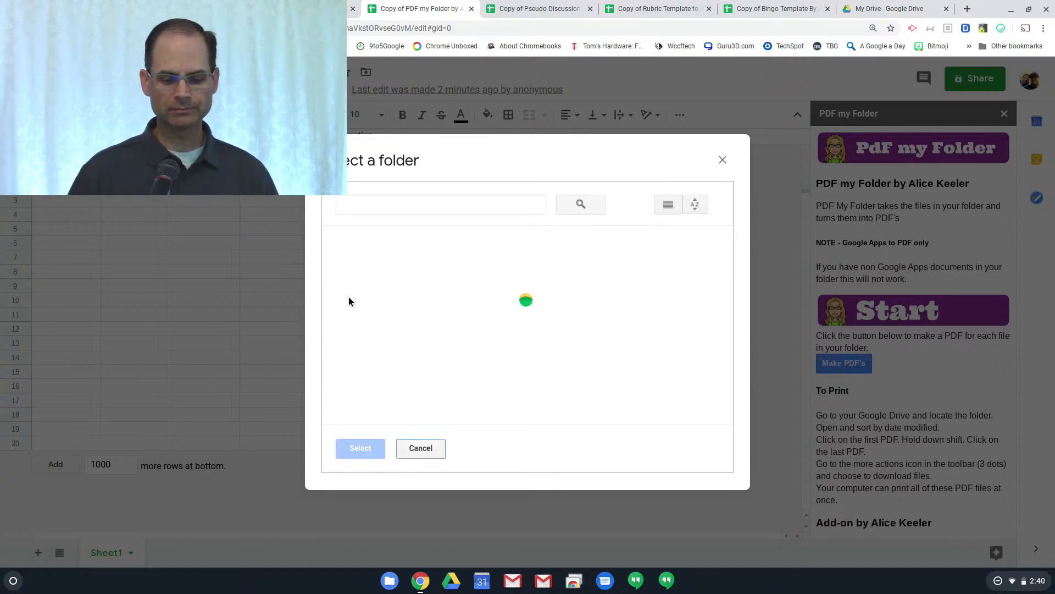
scroll(500, 338, down, 2)
scroll(501, 340, down, 10)
scroll(501, 340, up, 8)
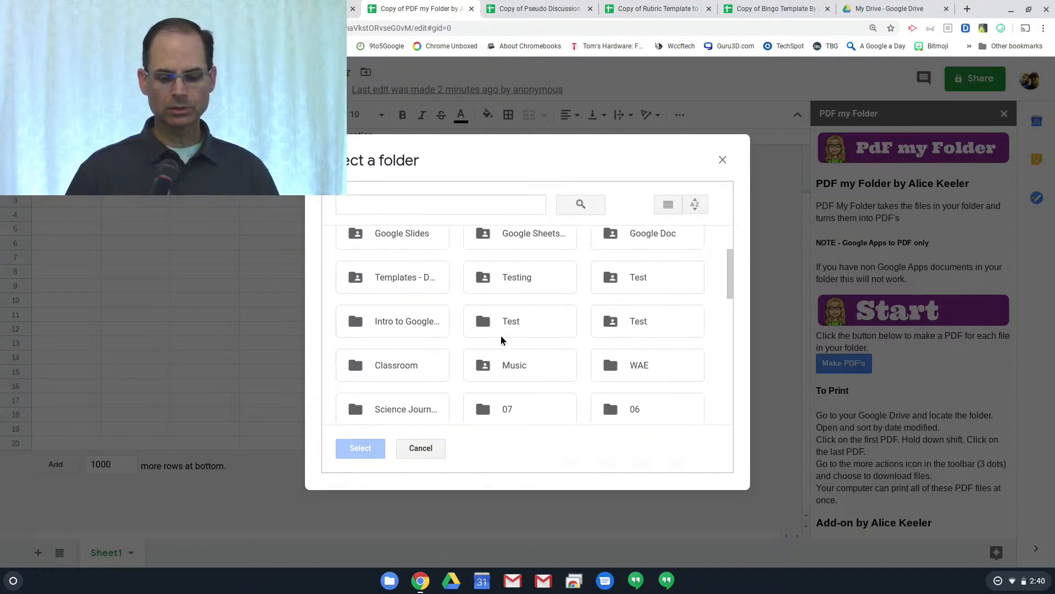
scroll(501, 339, up, 2)
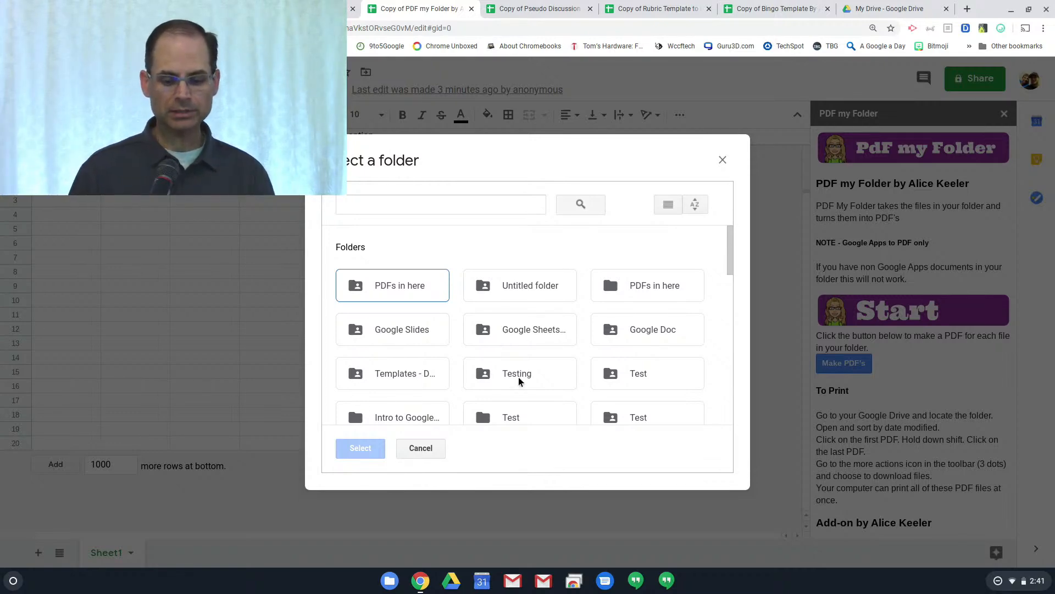
click(671, 367)
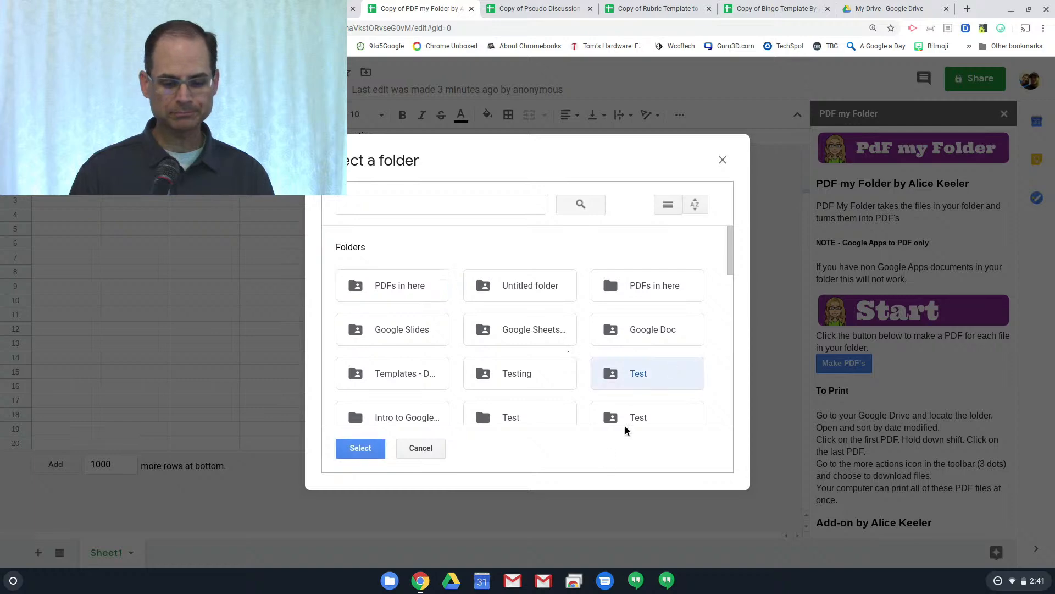
click(362, 449)
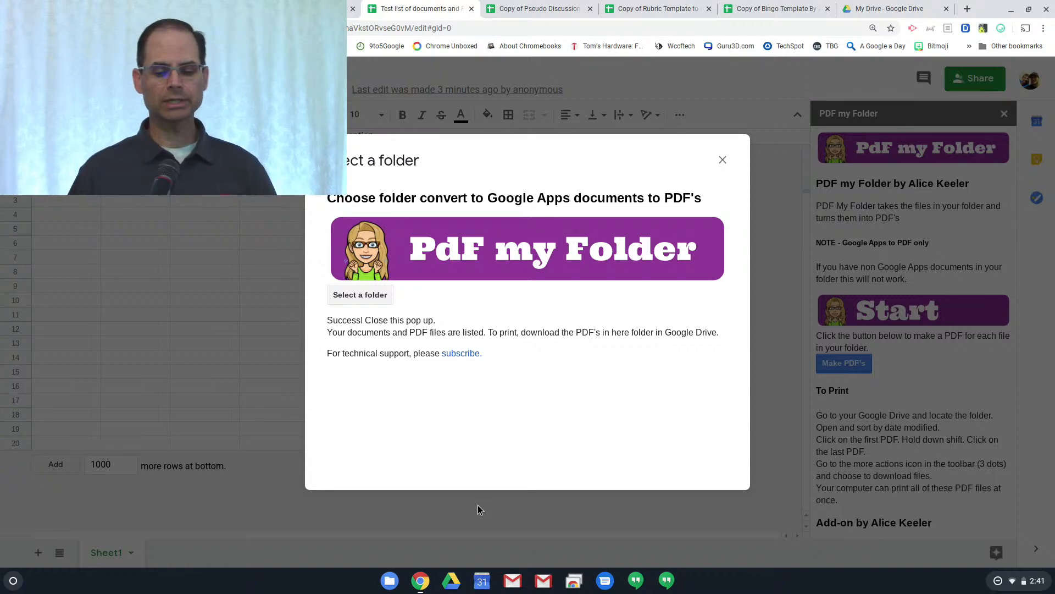
Close the success message and switch to the My Drive - Google Drive tab
click(722, 160)
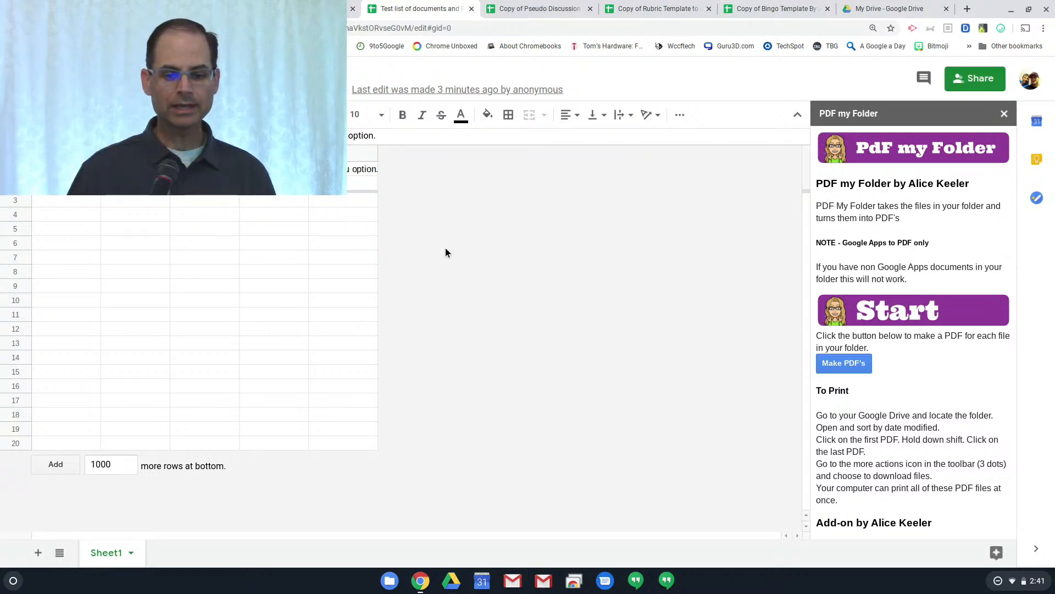
click(905, 10)
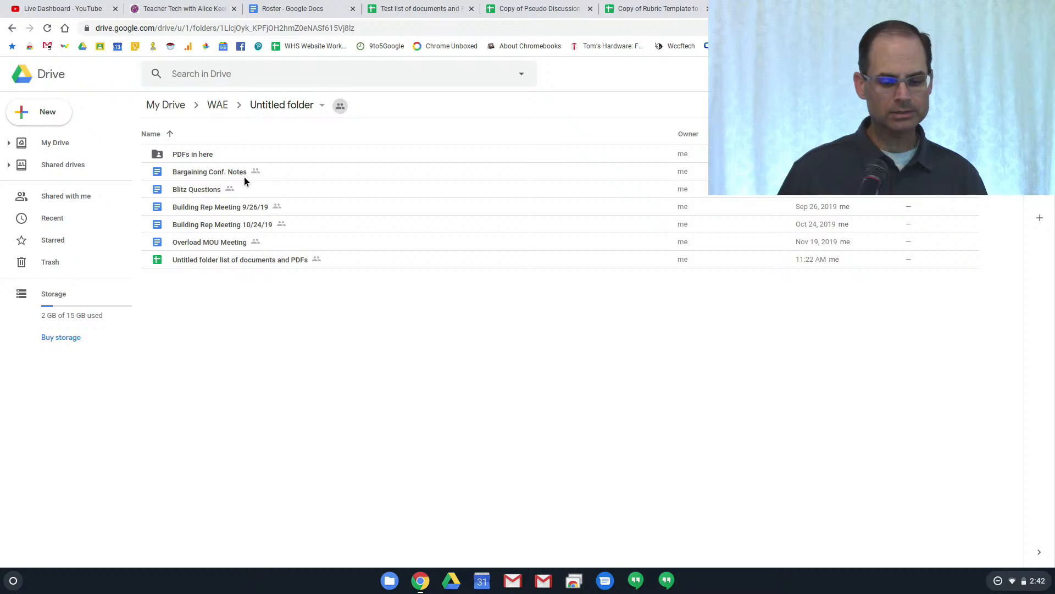
Open 'PDFs in here' to check the five converted PDFs, then return to YouTube's Live Dashboard
double_click(194, 154)
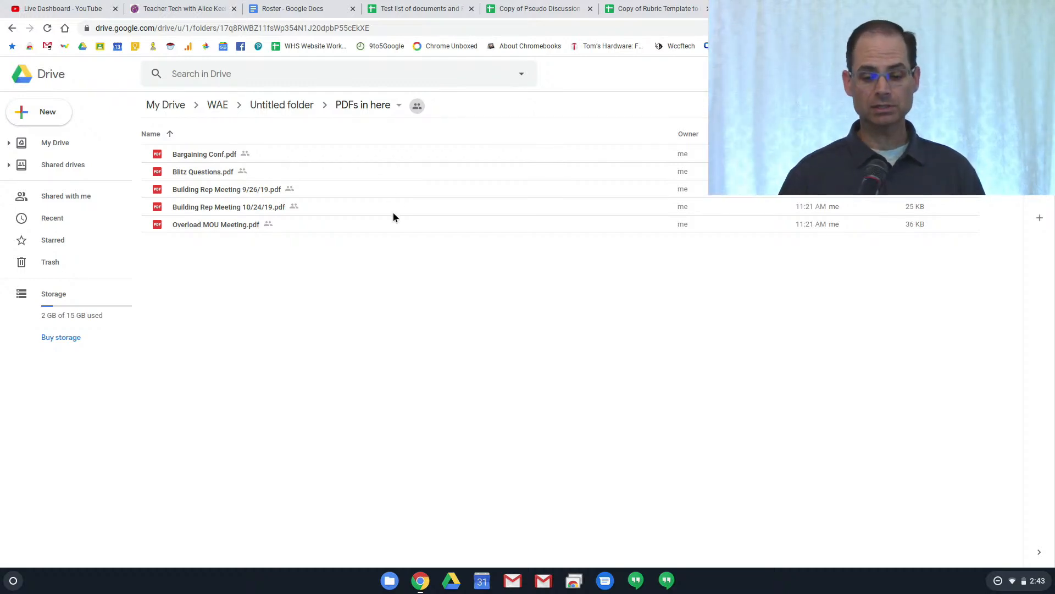
click(69, 9)
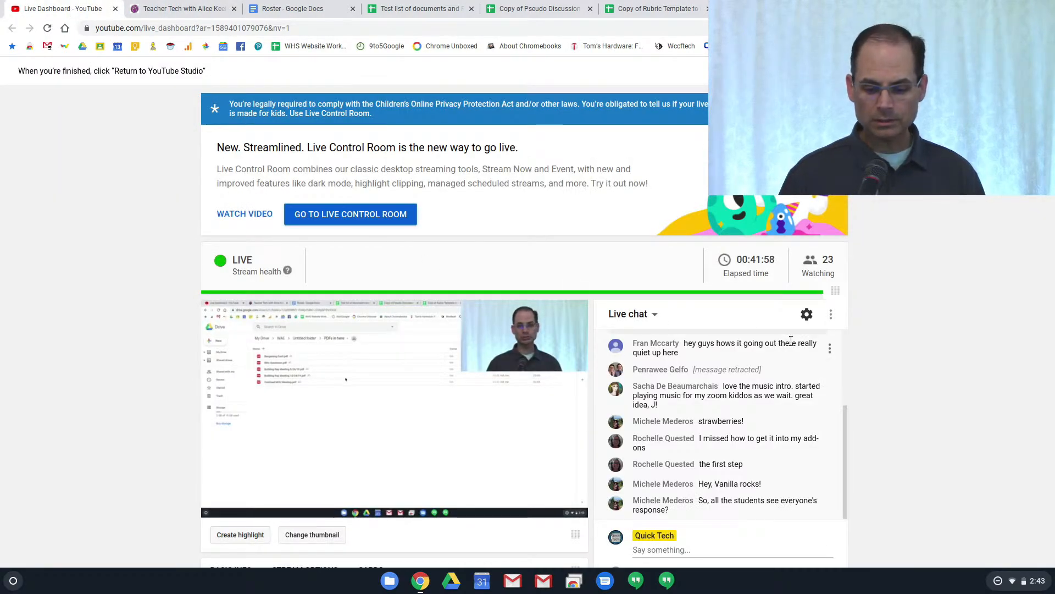
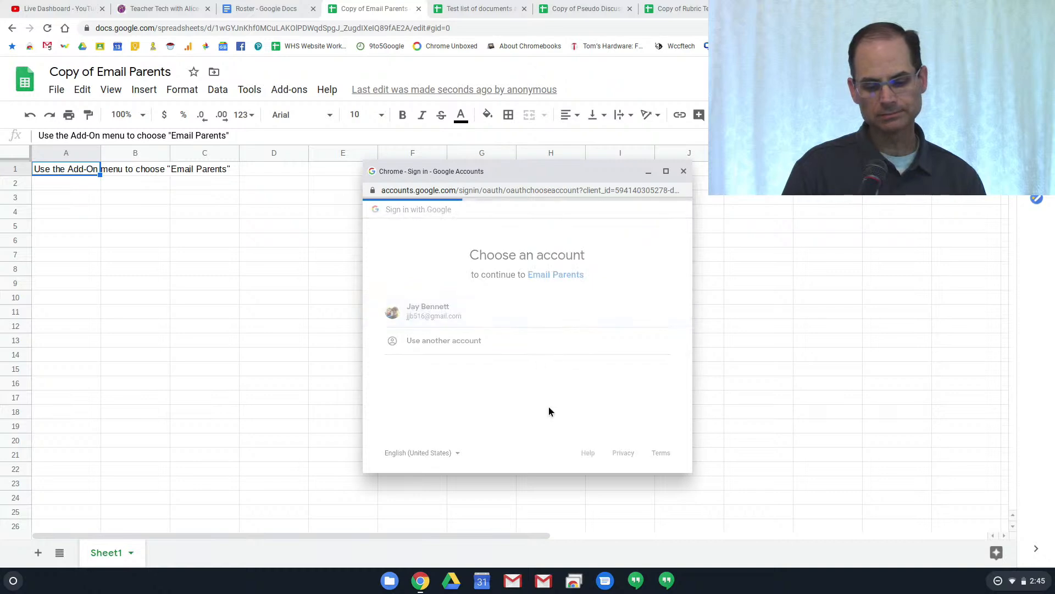
Authorize the unverified Email Parents add-on by proceeding past the warning and allowing account access
click(397, 379)
scroll(417, 396, down, 1)
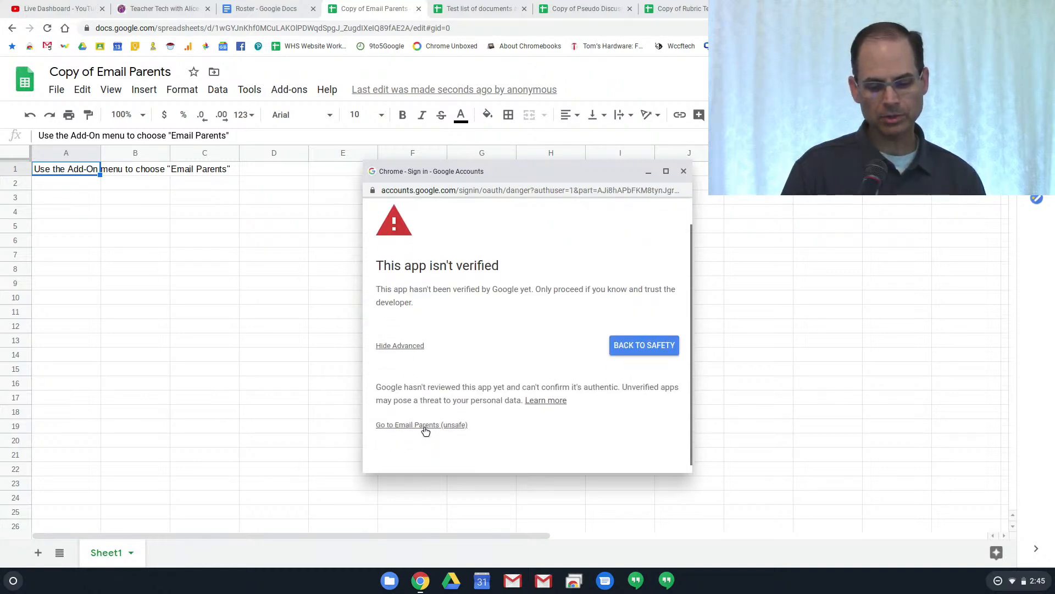
click(424, 426)
scroll(476, 387, down, 3)
click(637, 437)
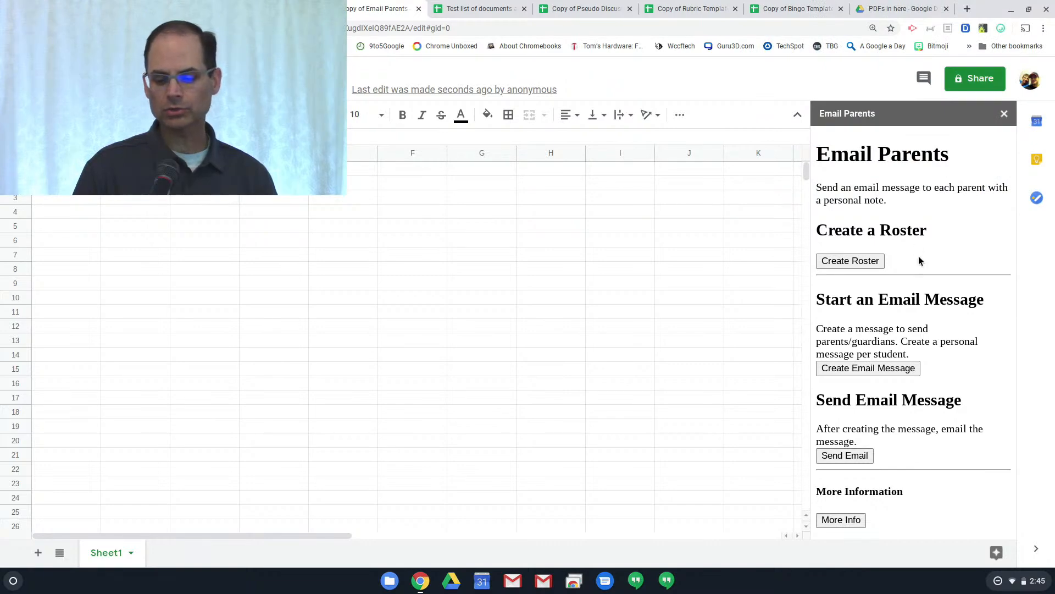
Have Email Parents create the roster sheet and dismiss its complete-the-roster message
click(875, 266)
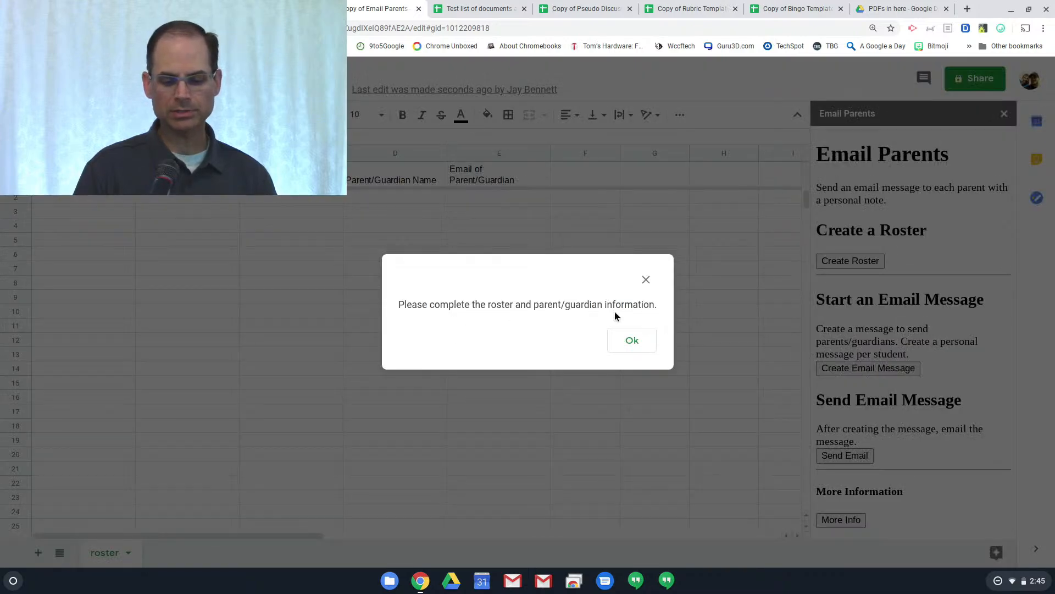
click(645, 345)
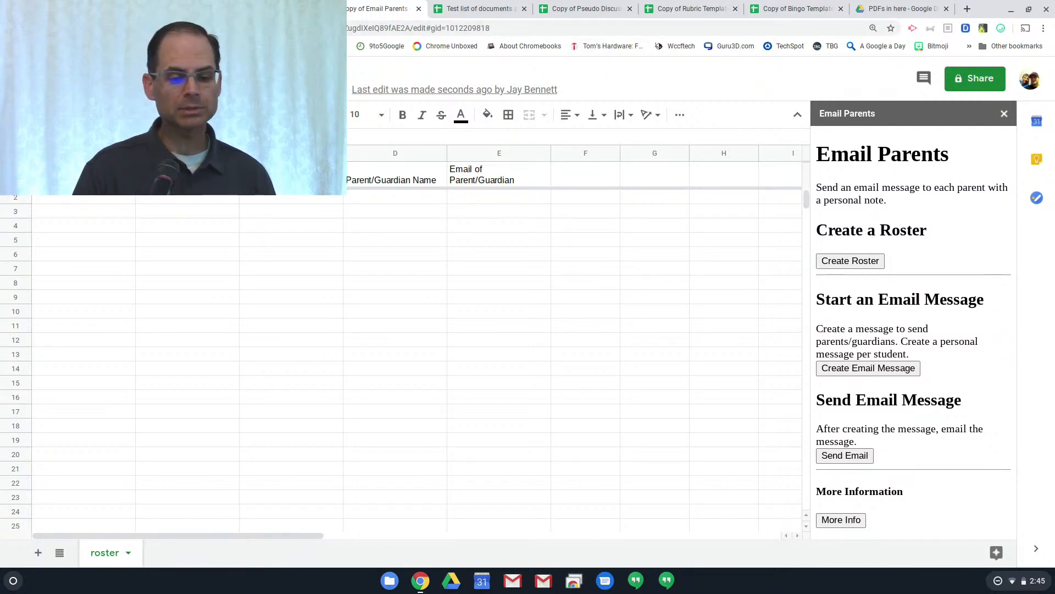
key(ctrl+shift+Tab)
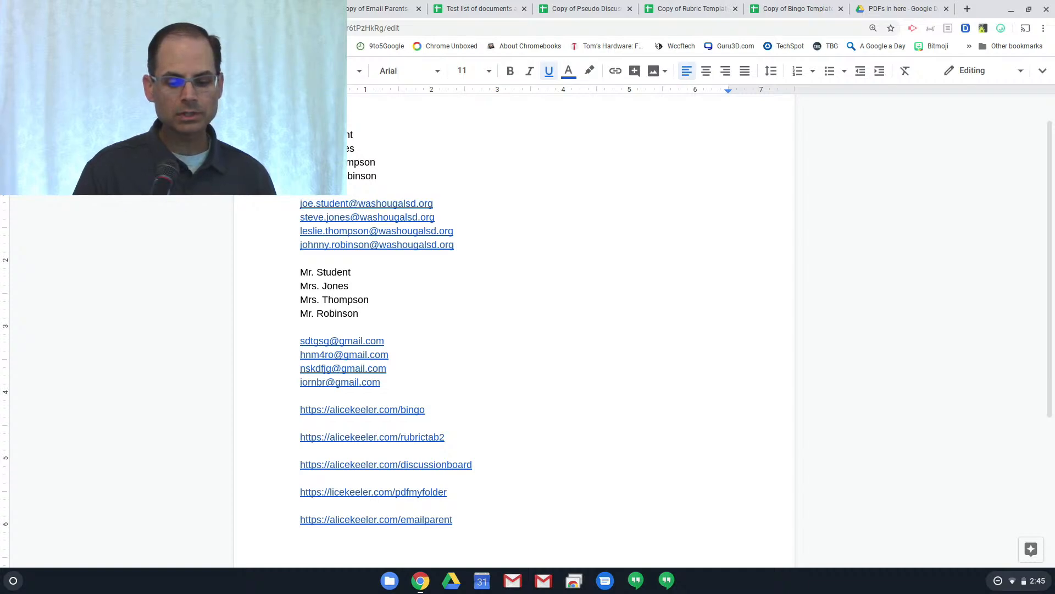
Copy the four student names from the contact document into the roster starting at A2
drag(300, 134, 377, 176)
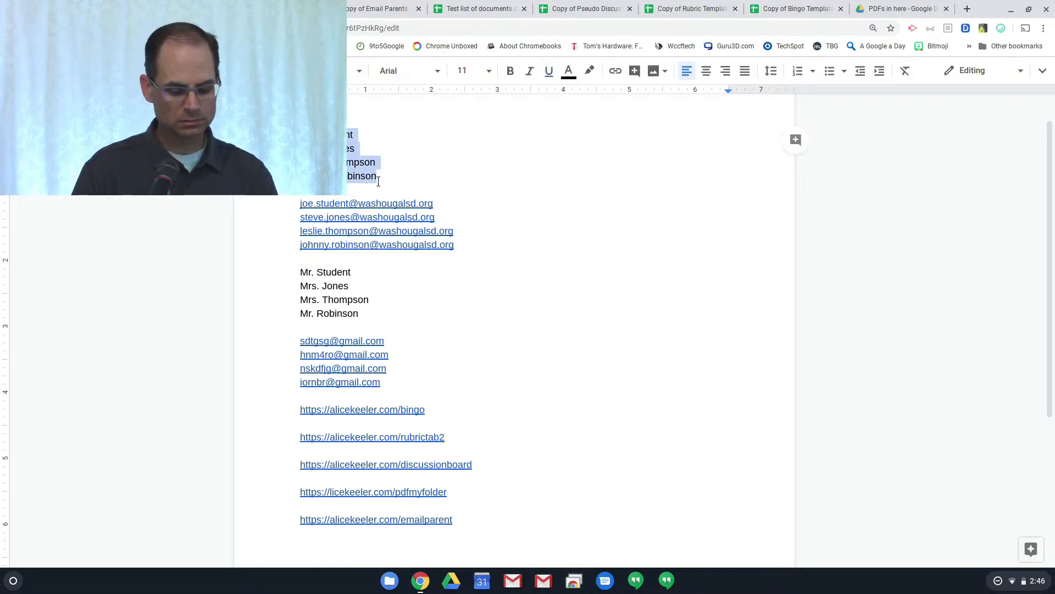
click(363, 8)
click(69, 198)
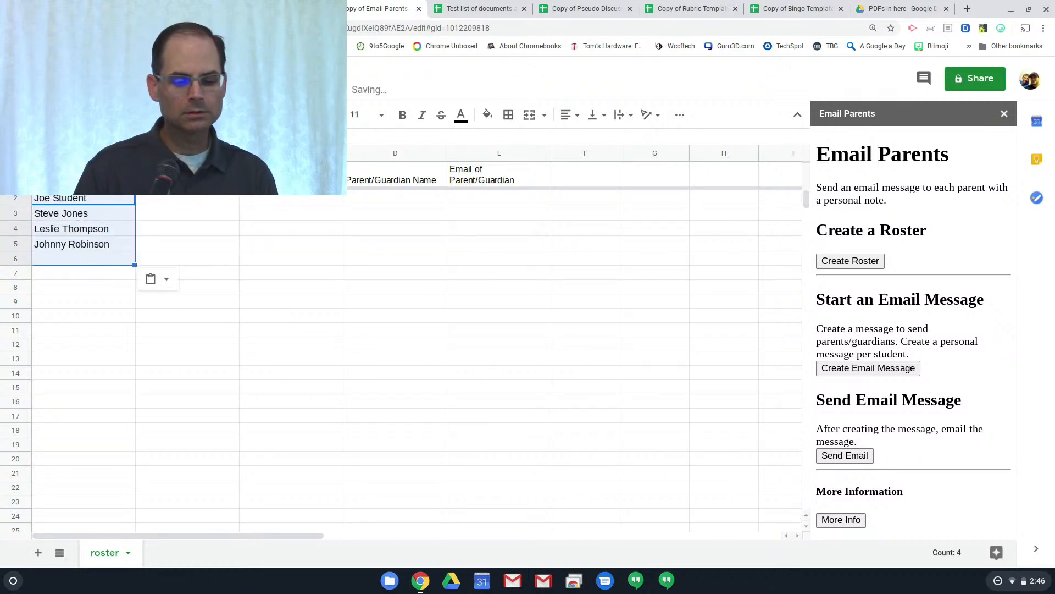
Paste the four school email addresses into the roster's column C starting at C2
key(ctrl+shift+Tab)
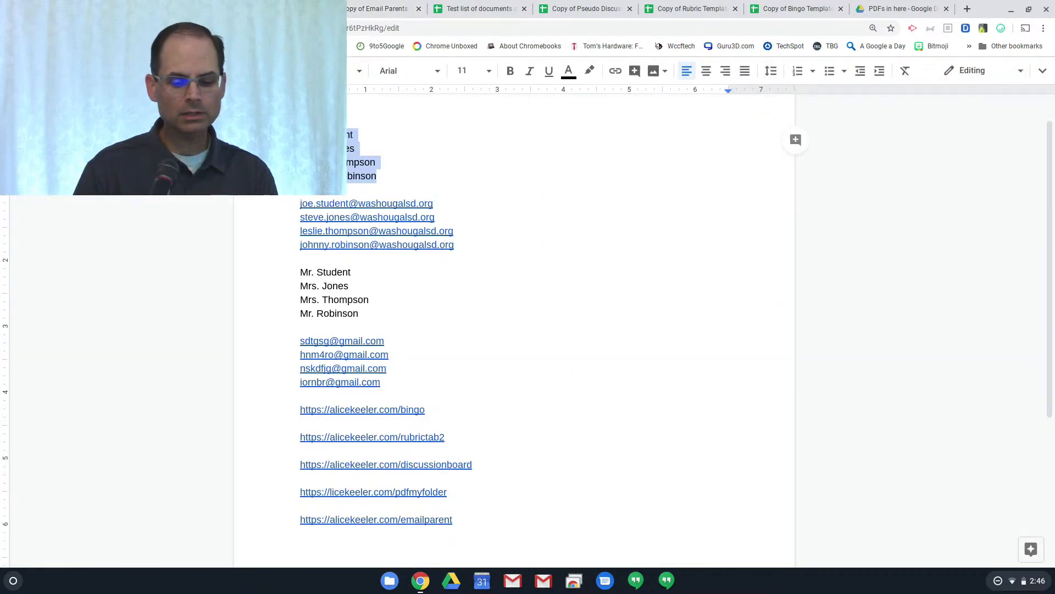
click(299, 203)
drag(300, 203, 455, 247)
key(ctrl+c)
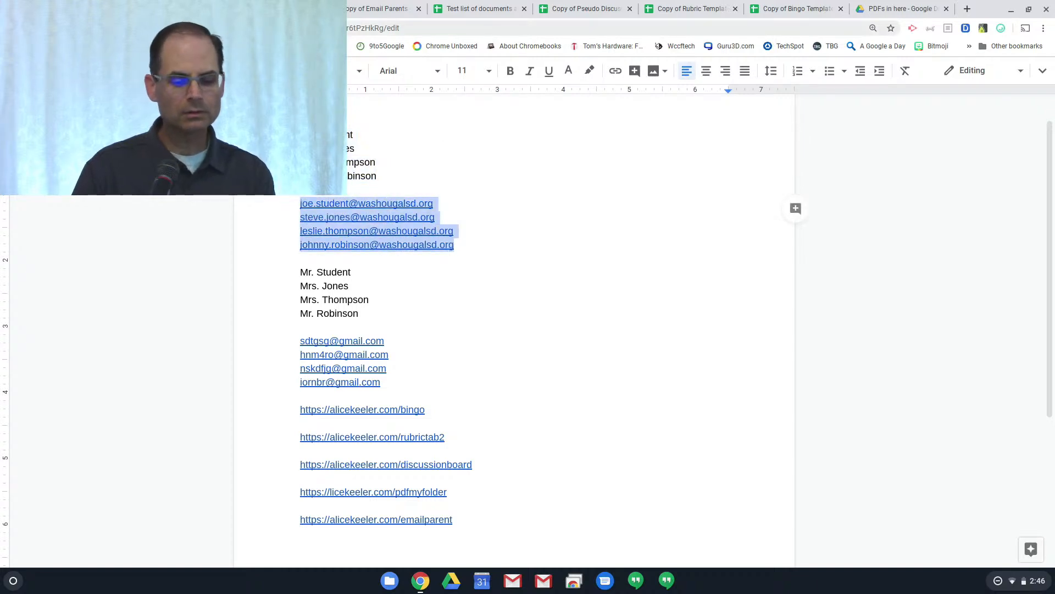
click(371, 9)
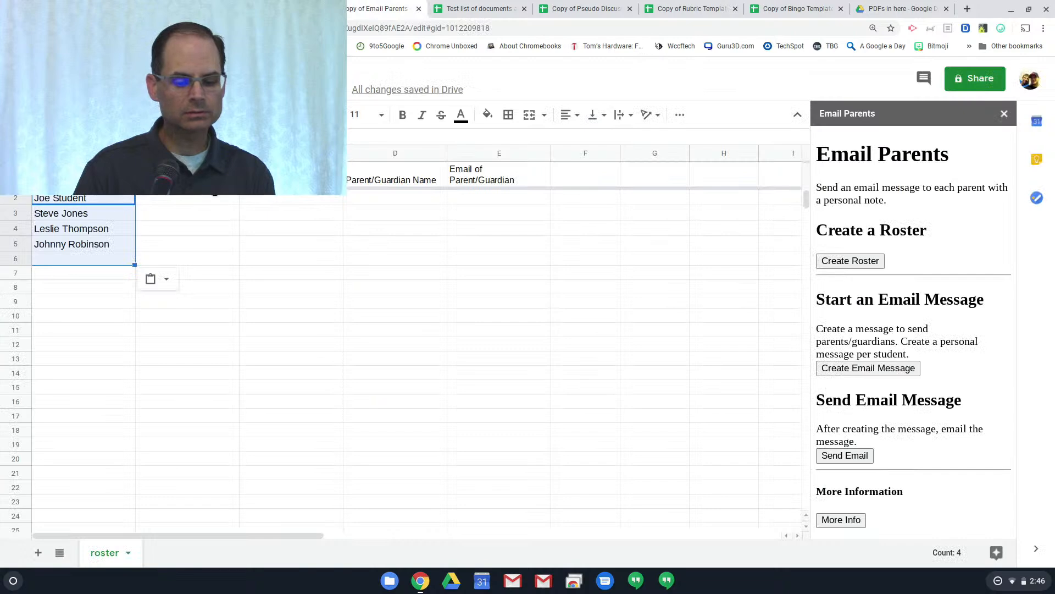
click(263, 198)
key(ctrl+v)
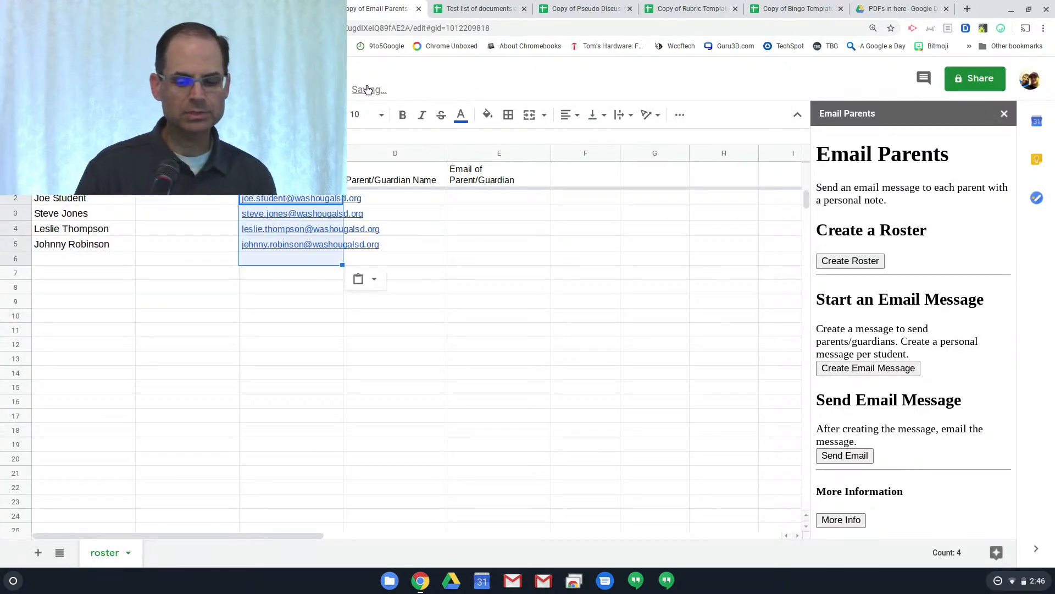
Copy the four parent names into the roster's column D starting at D2
click(275, 9)
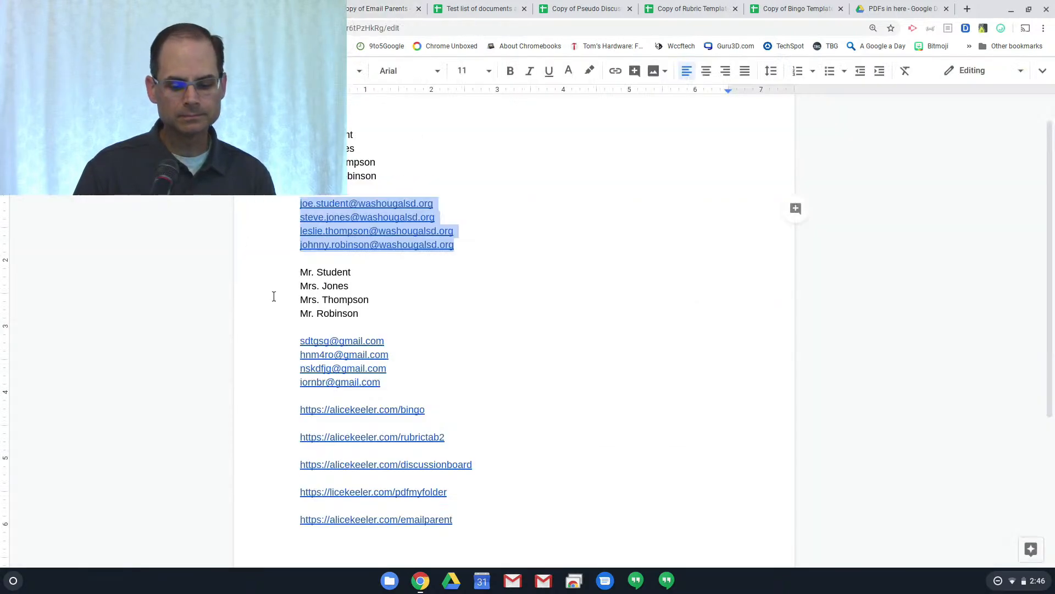
drag(299, 272, 364, 313)
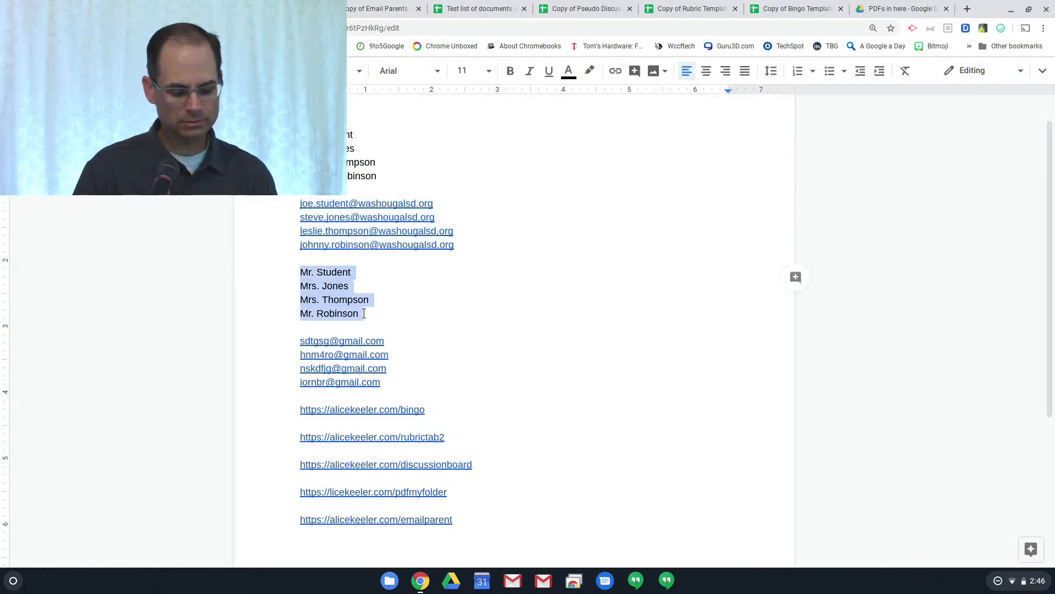
key(ctrl+c)
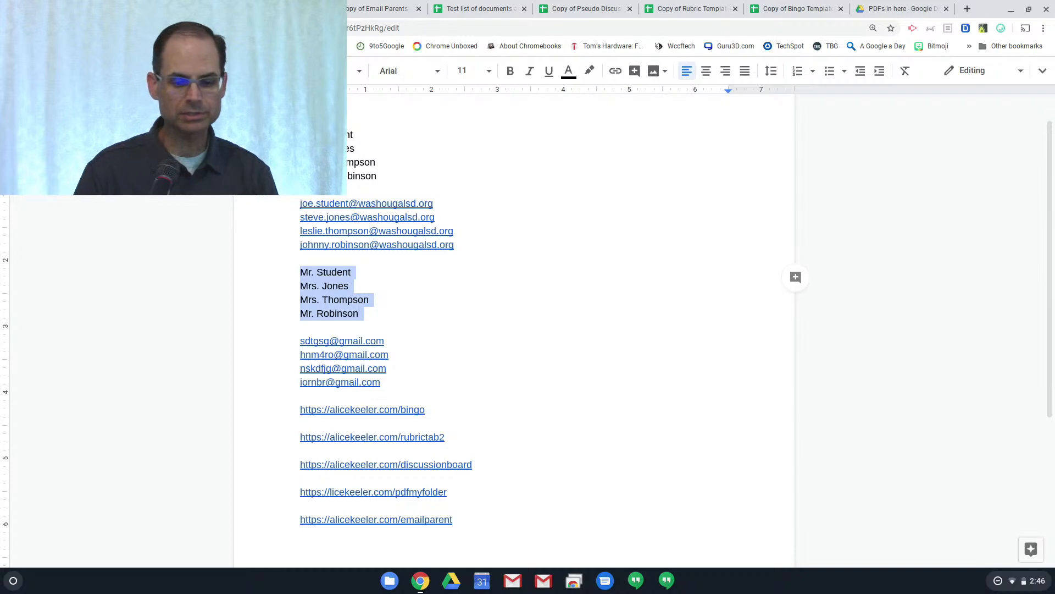
click(368, 9)
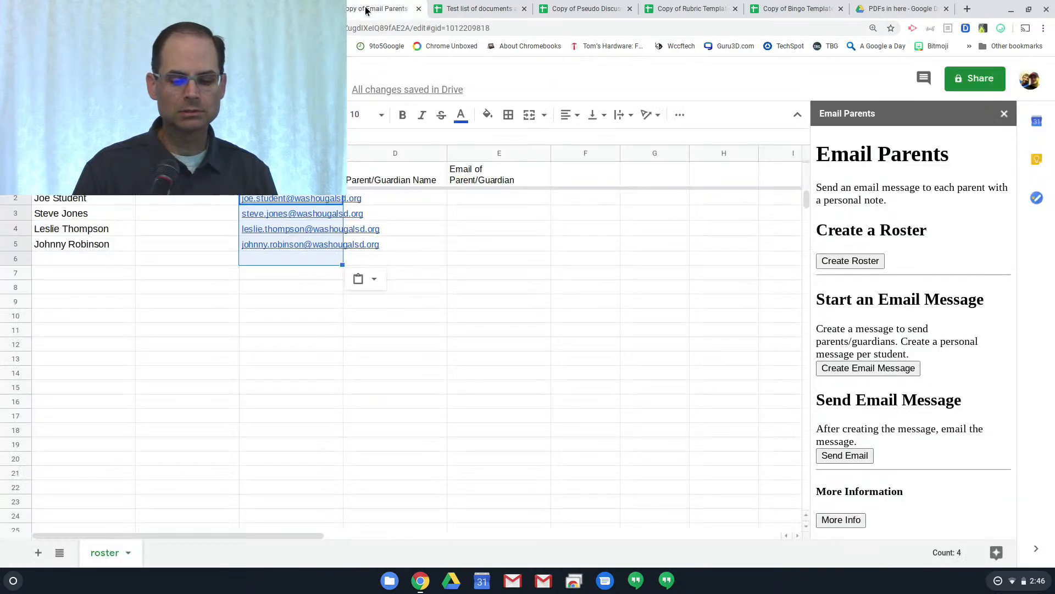
click(423, 198)
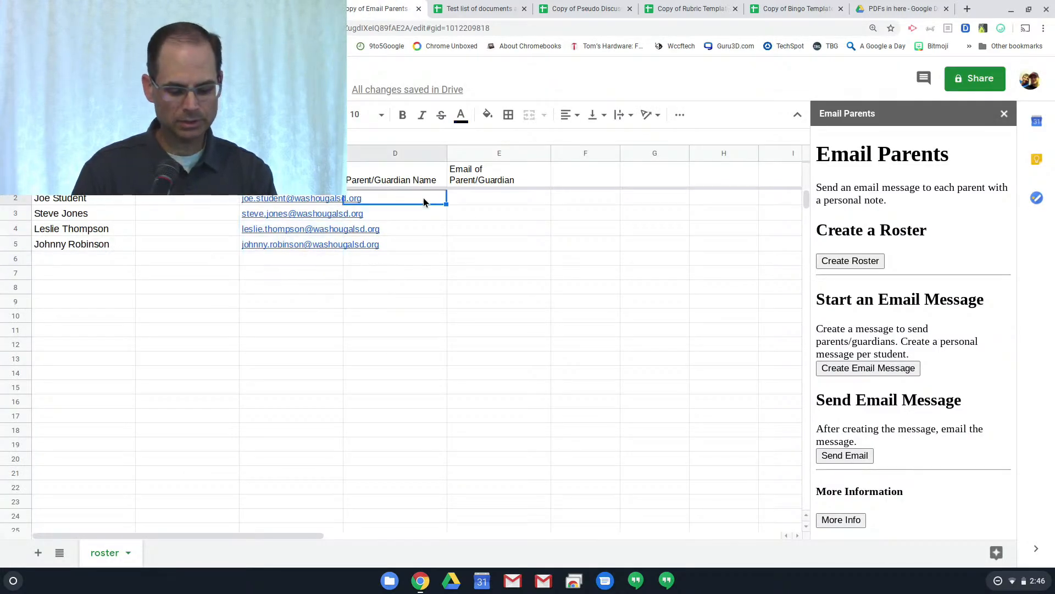
key(ctrl+v)
Paste the four parent gmail addresses into column E starting at E2
key(ctrl+shift+Tab)
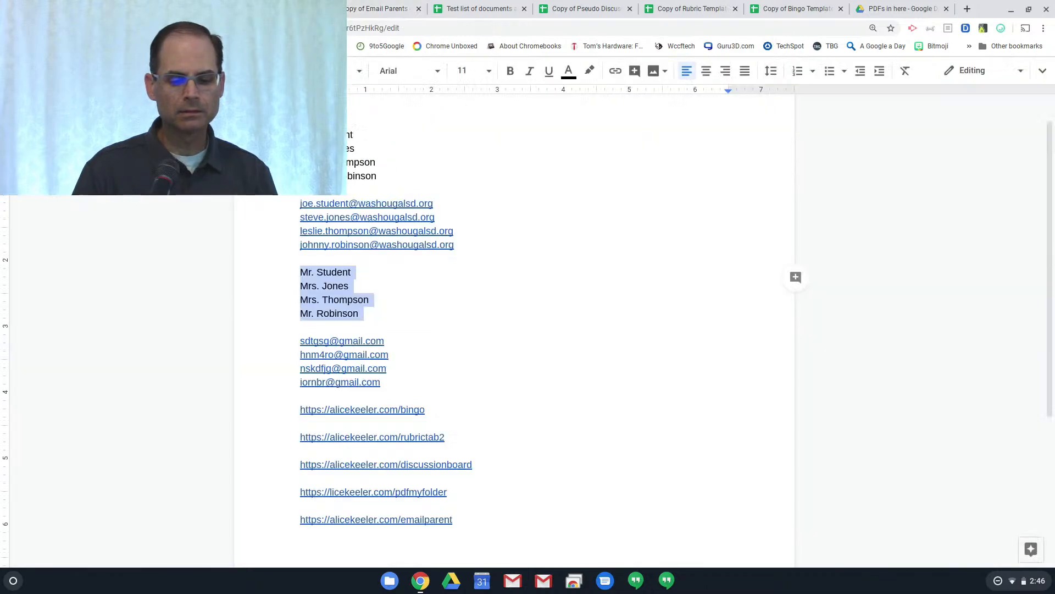
click(300, 338)
drag(300, 338, 392, 381)
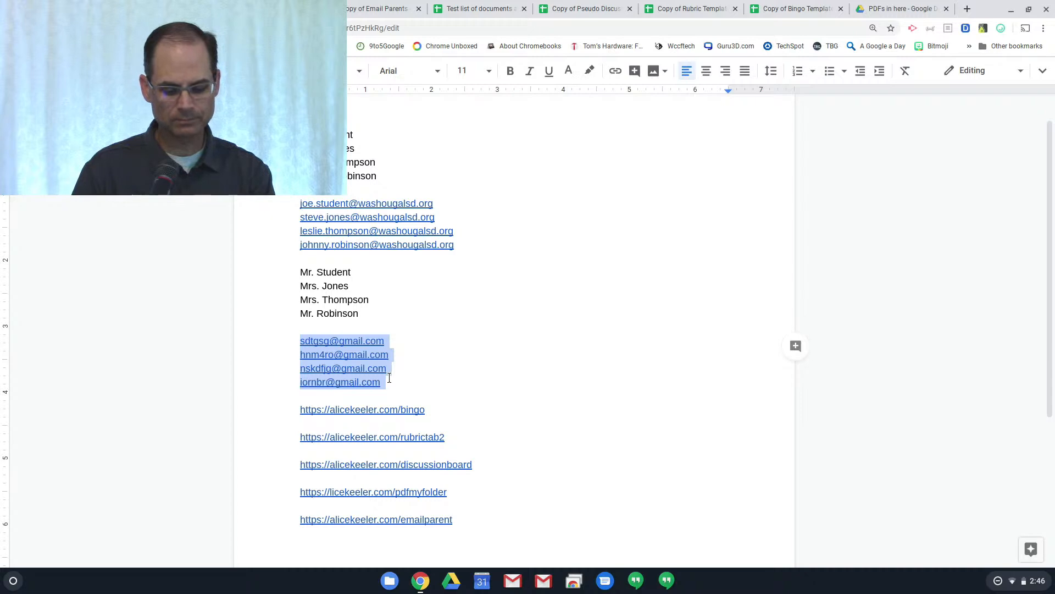
click(382, 9)
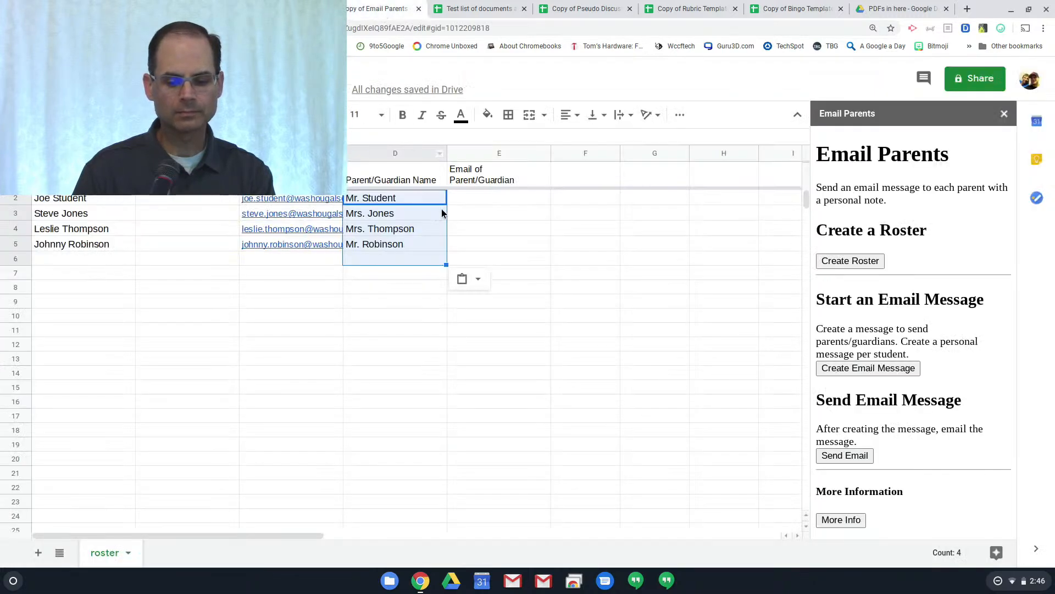
click(459, 200)
key(ctrl+v)
click(434, 330)
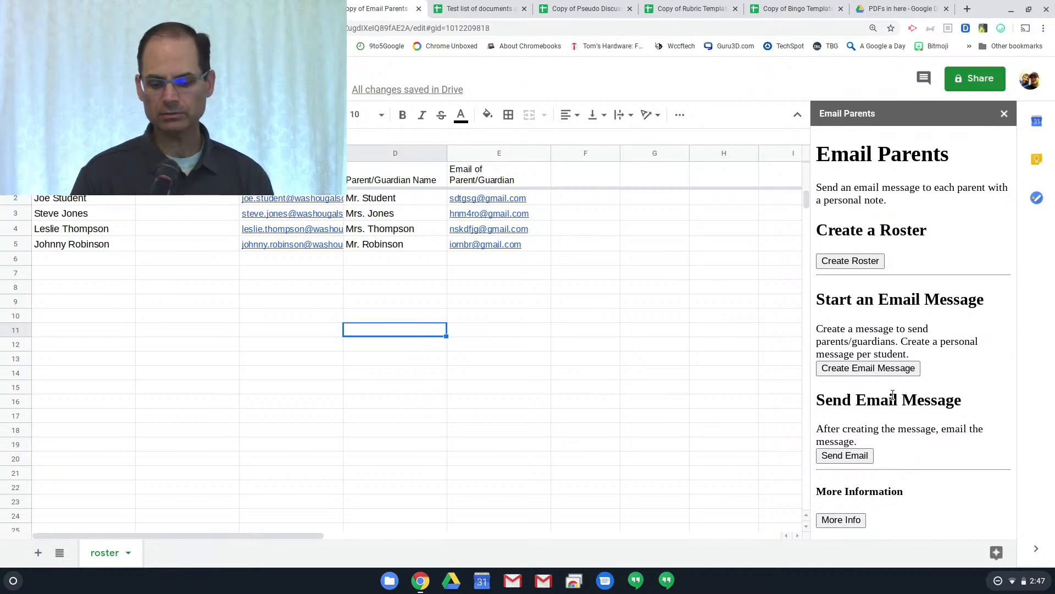
Generate the Email 1 message sheet from the roster and acknowledge the personal-note reminder
click(872, 369)
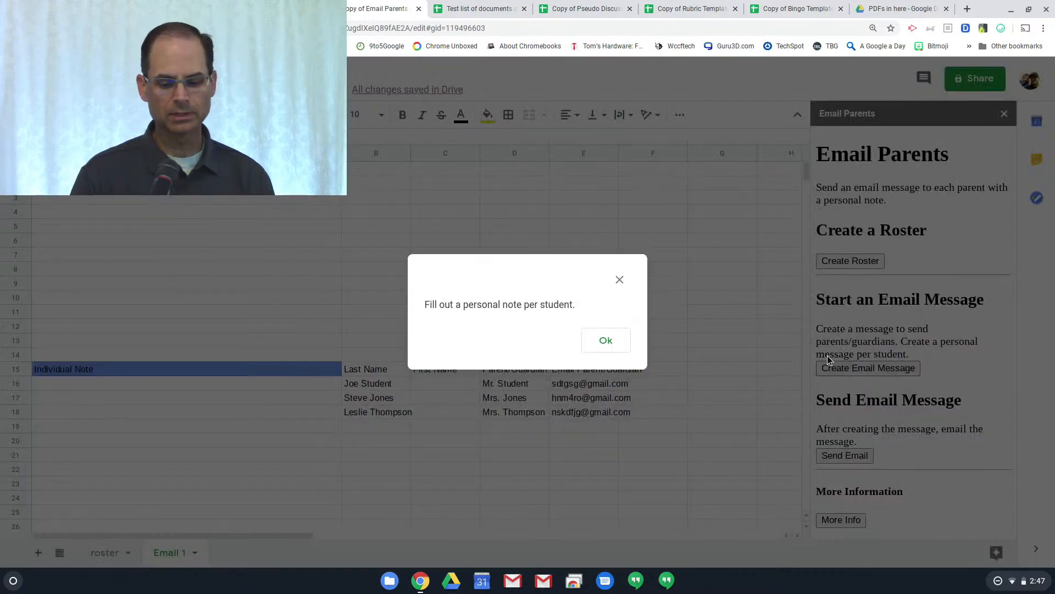
click(610, 341)
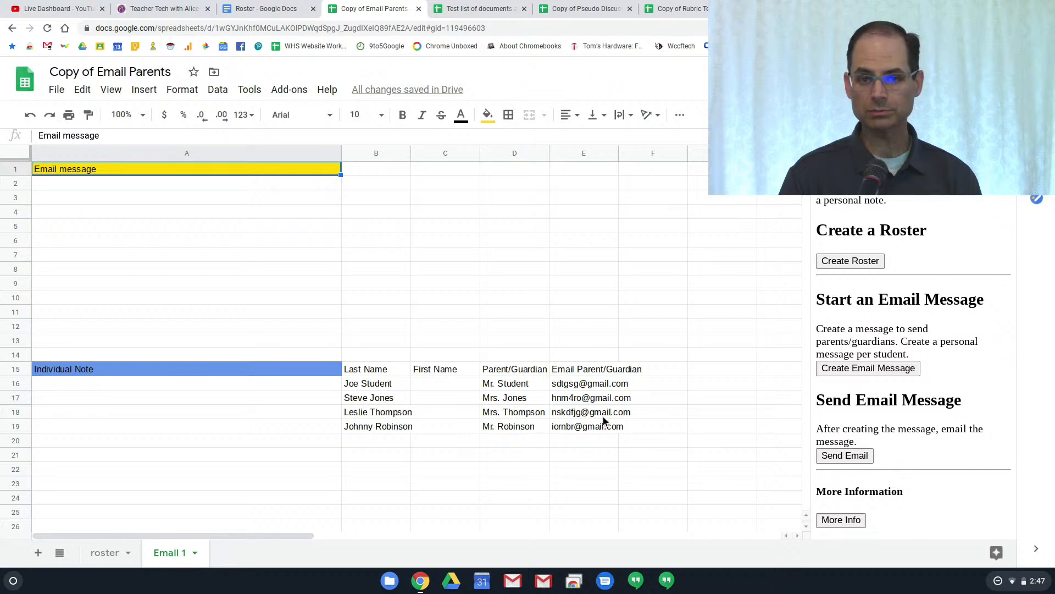
Type placeholder message text in A2 and notes in A16–A19 like 'is doing well', 'is really trying'
click(86, 185)
text(sadgkj skgkljghalkgjh kldfjh galksjgh lkjsjg lkshg lkasjgh lkasjgh lksjgh klsdhg)
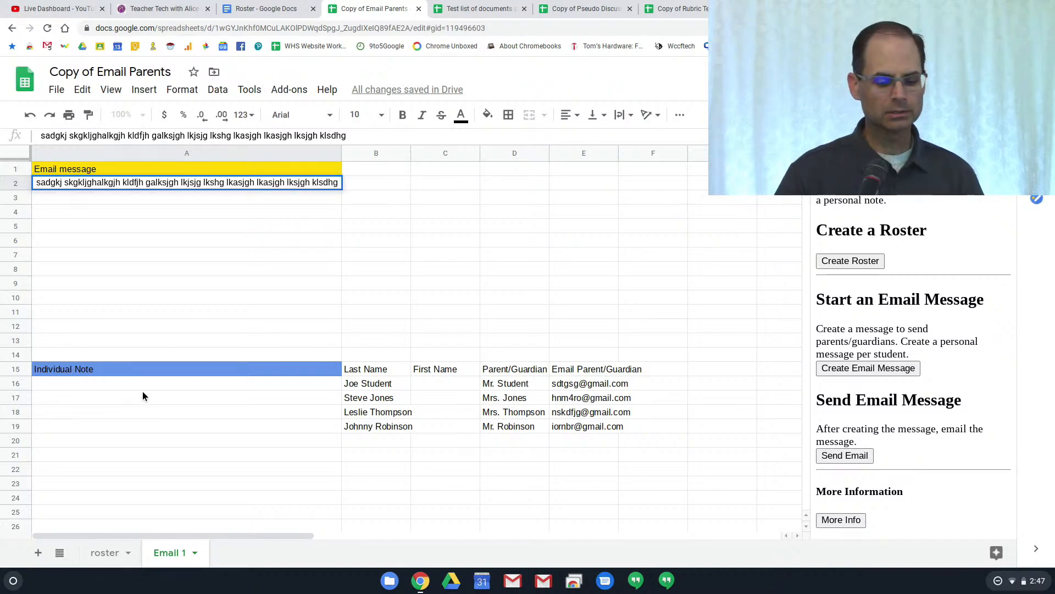
click(142, 388)
text(Jo)
text(e is )
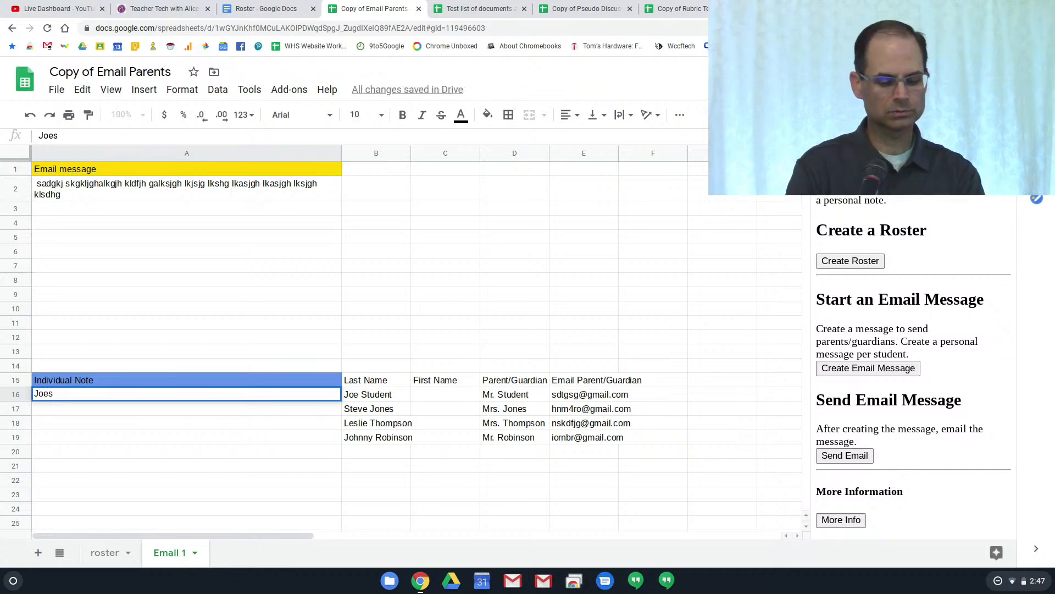
text(doing well)
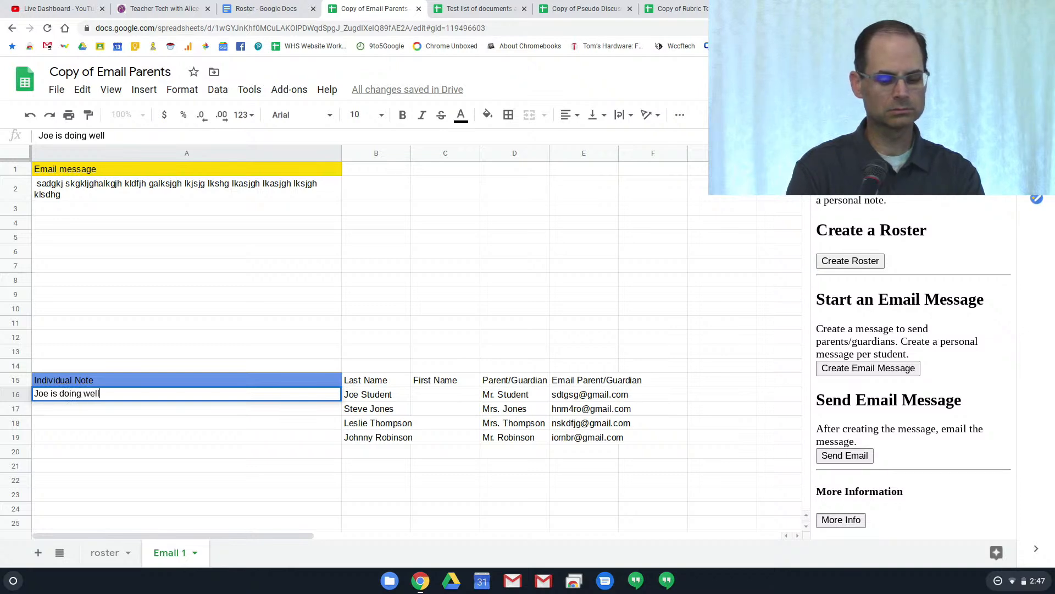
text(.)
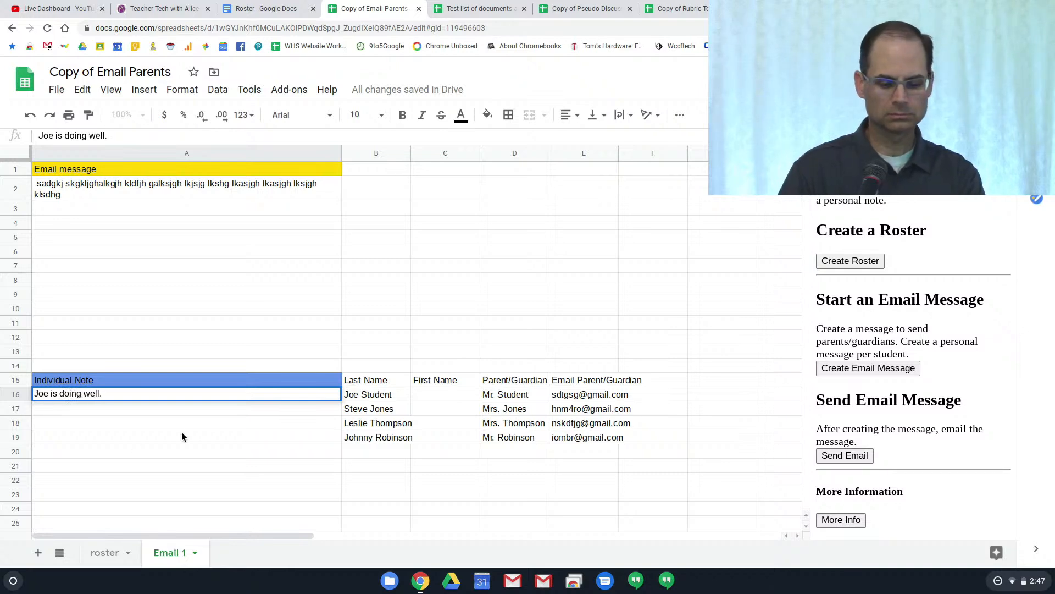
click(206, 404)
text(Stev)
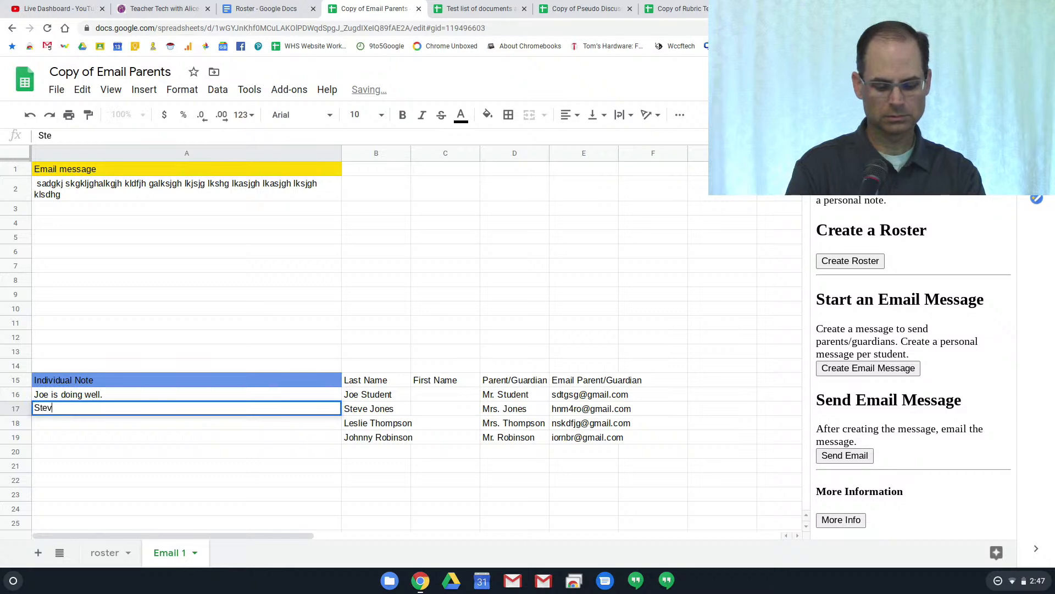
text(e is really tryin)
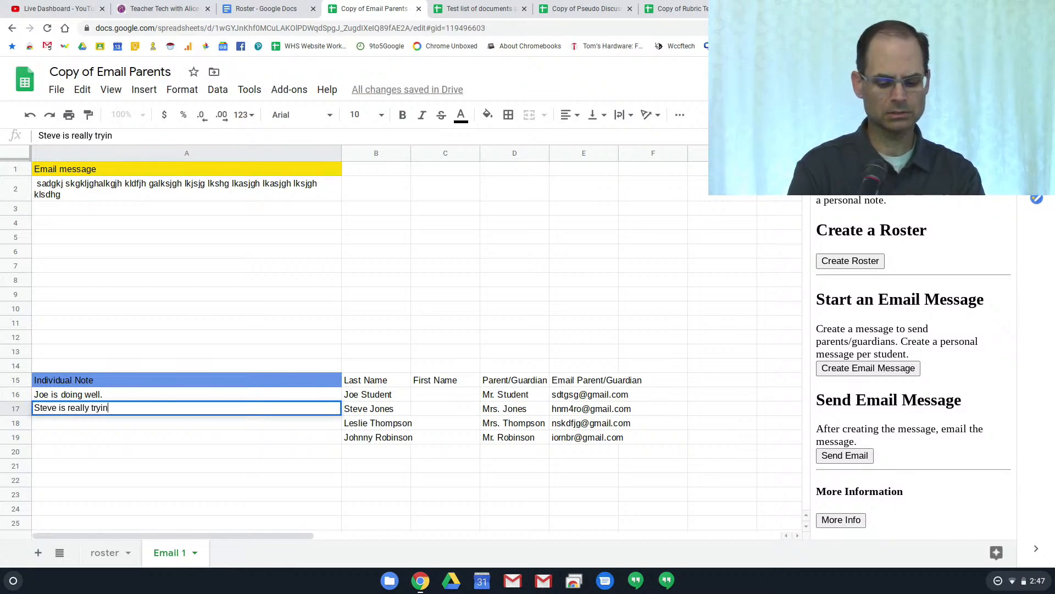
text(g)
click(153, 424)
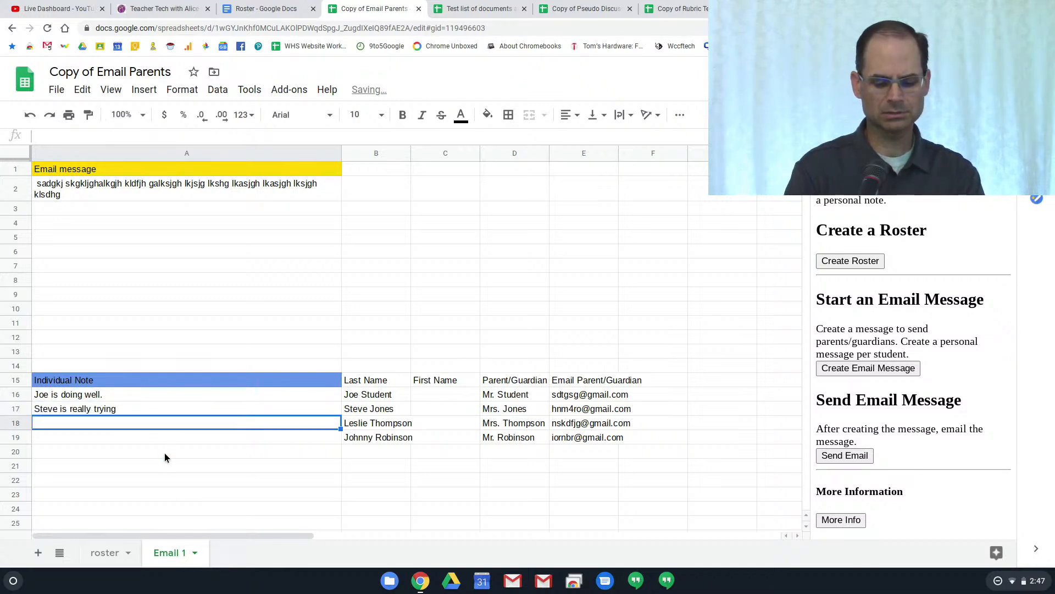
text(Lesl)
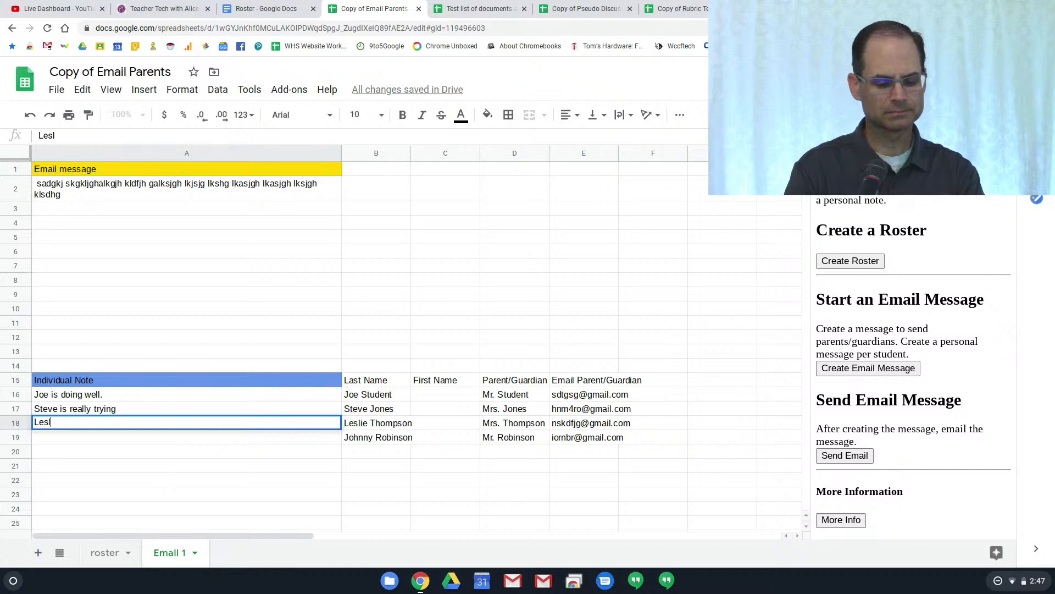
text(ie is a great help)
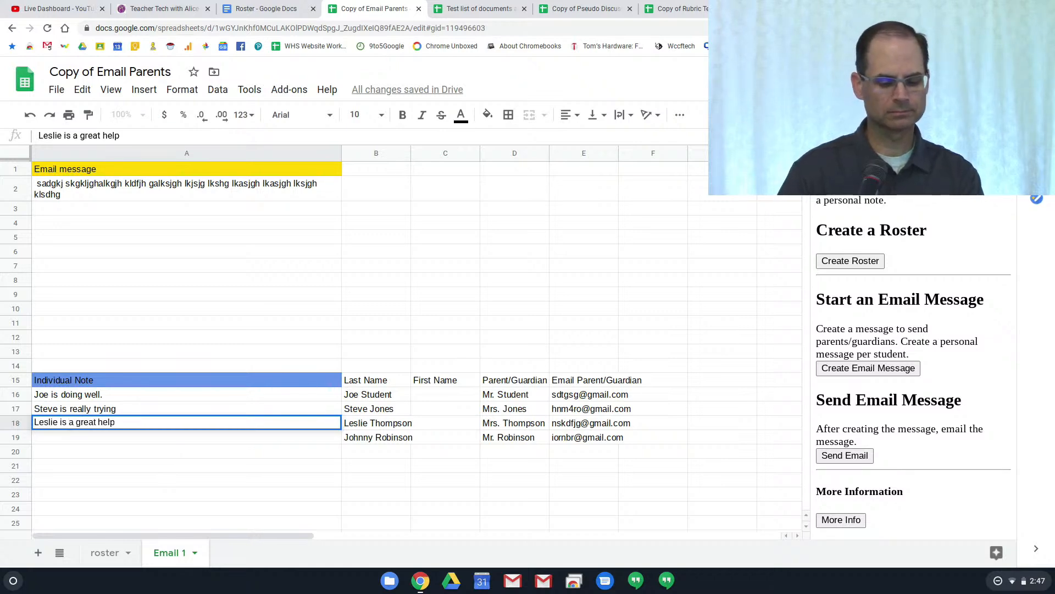
click(206, 439)
text(Jo)
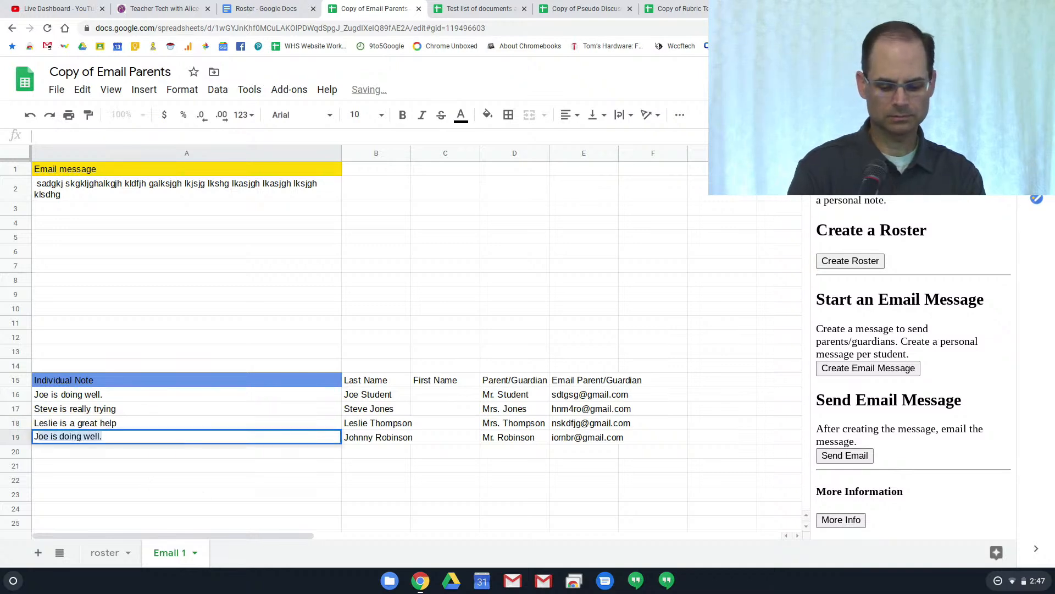
text(hnny)
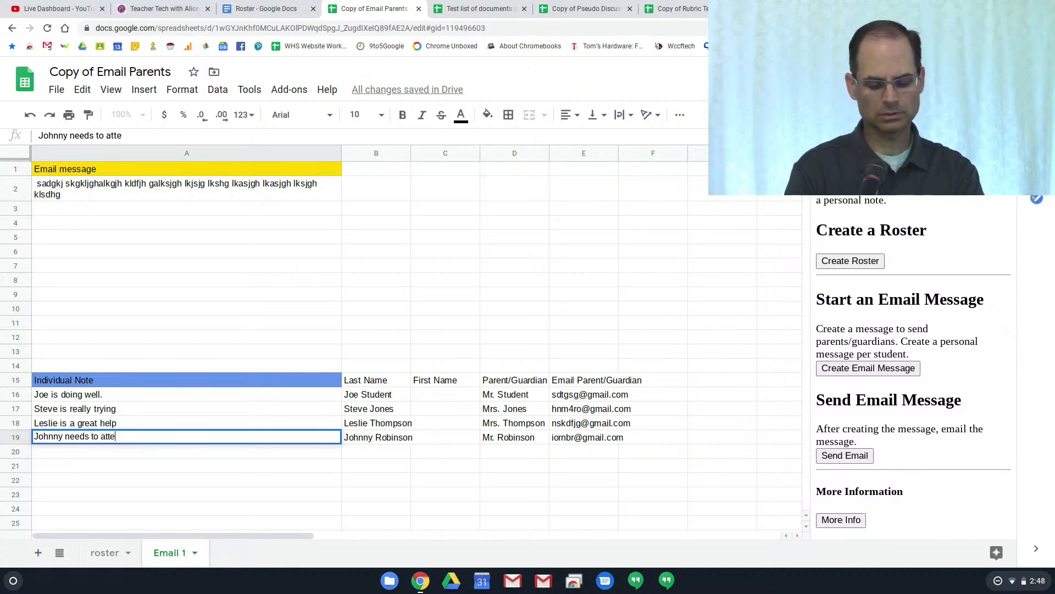
text(needs to attend more)
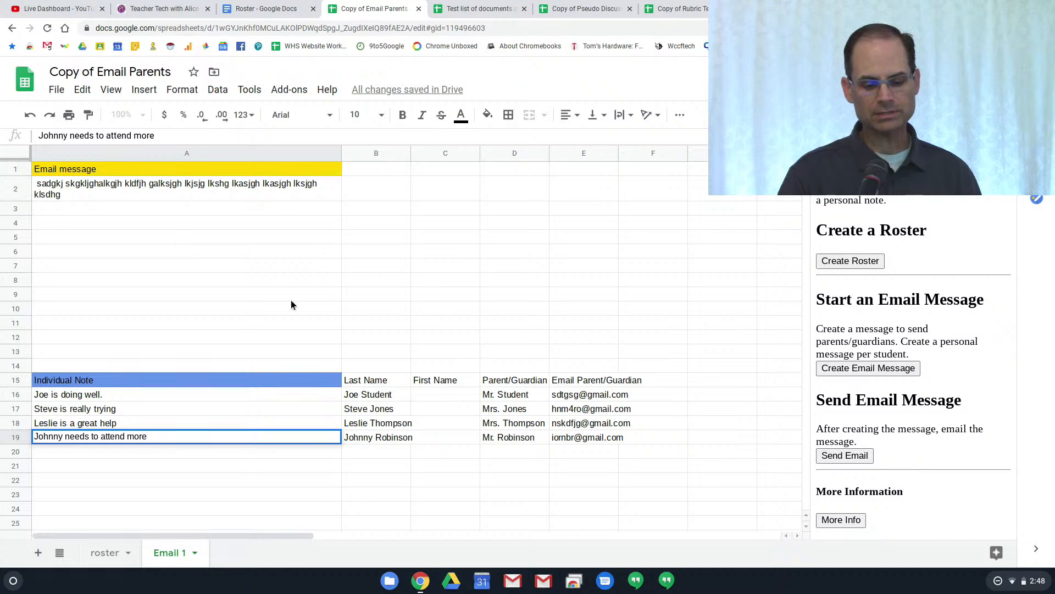
click(869, 461)
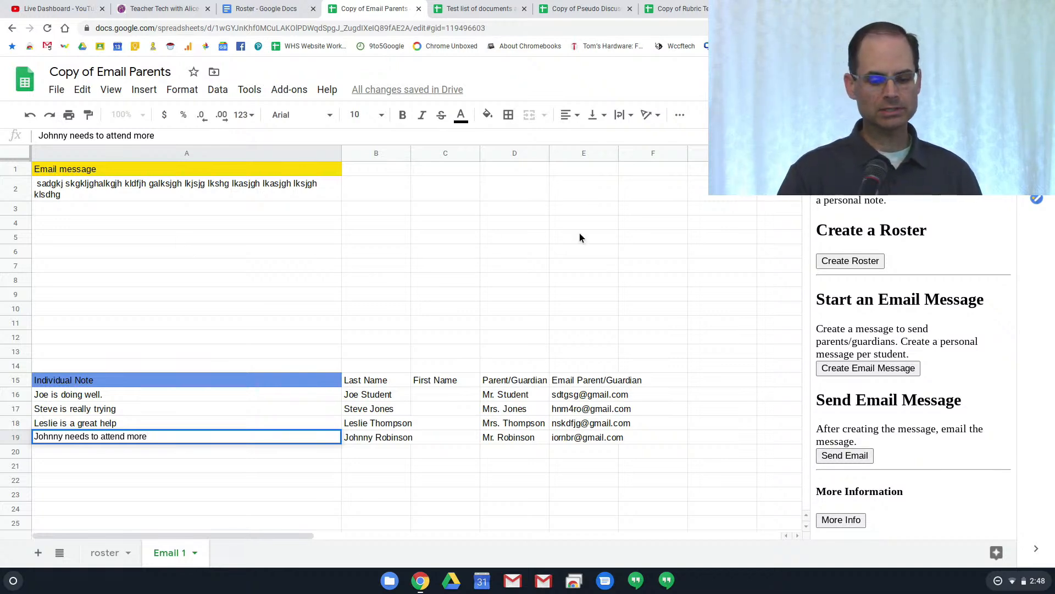